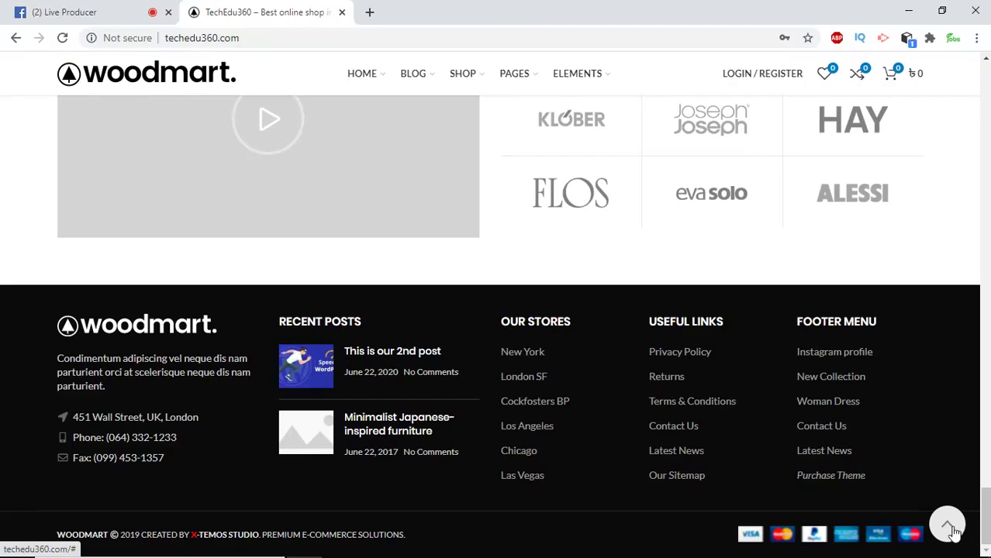
Open the site's WordPress login page at techedu360.com/wp-admin
left_click(948, 526)
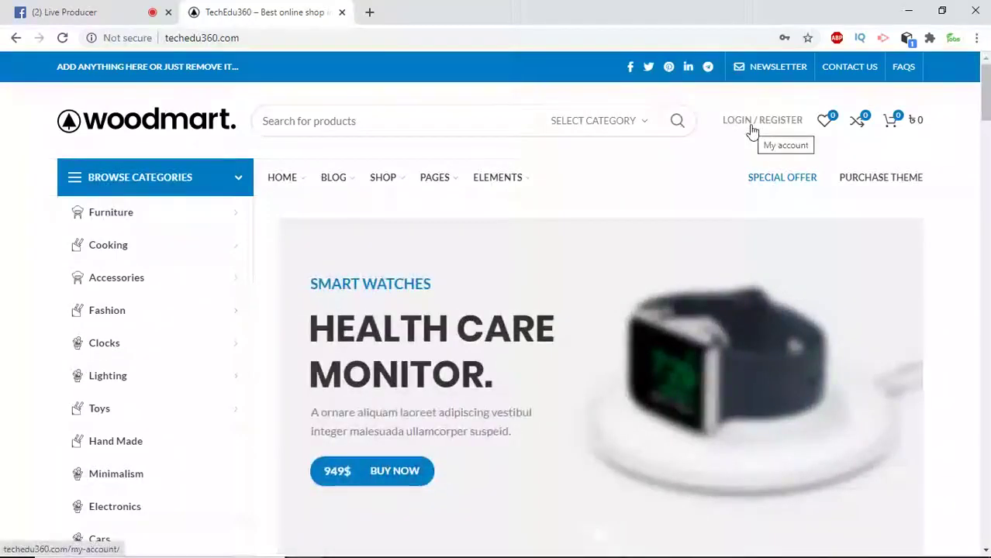
left_click(314, 37)
left_click(314, 37)
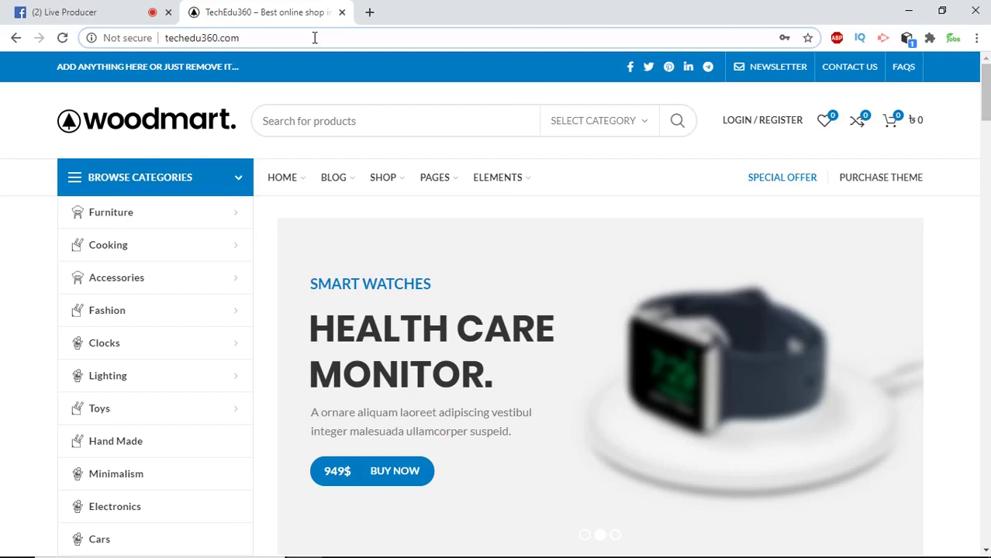
type("/")
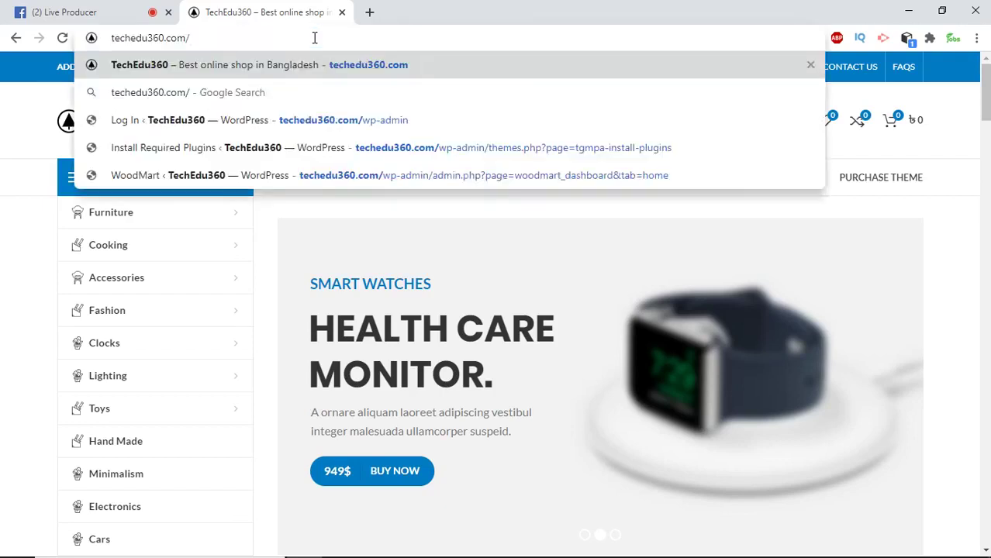
type("w")
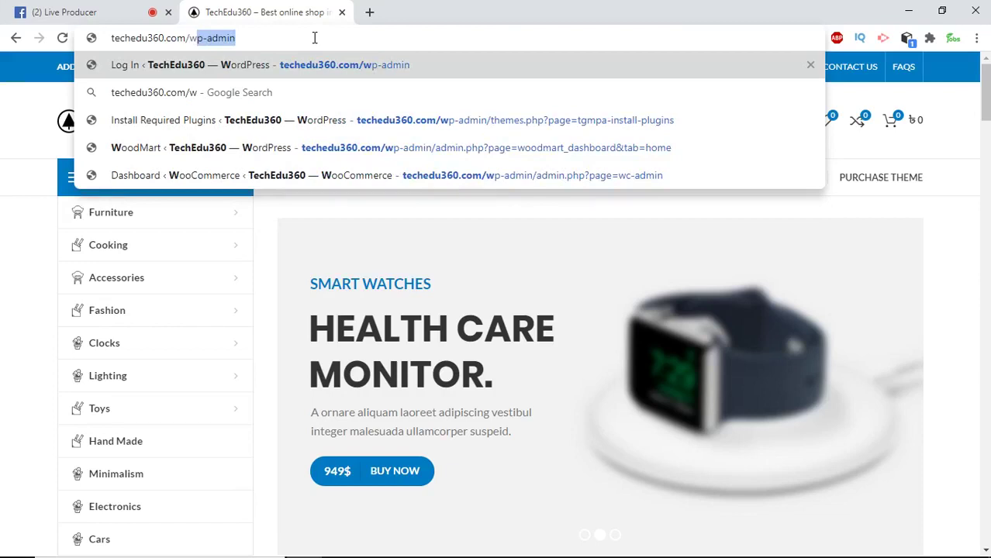
key("Right")
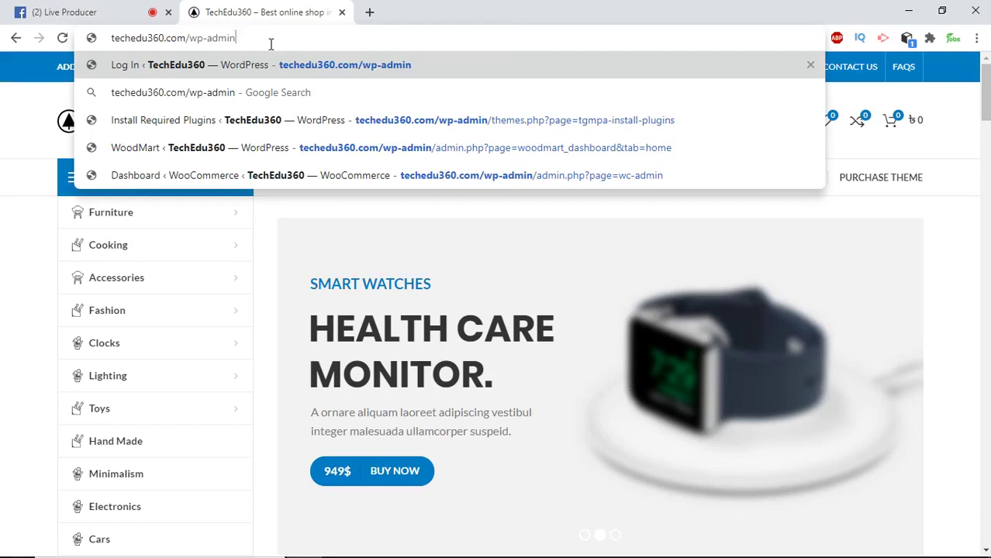
key("Return")
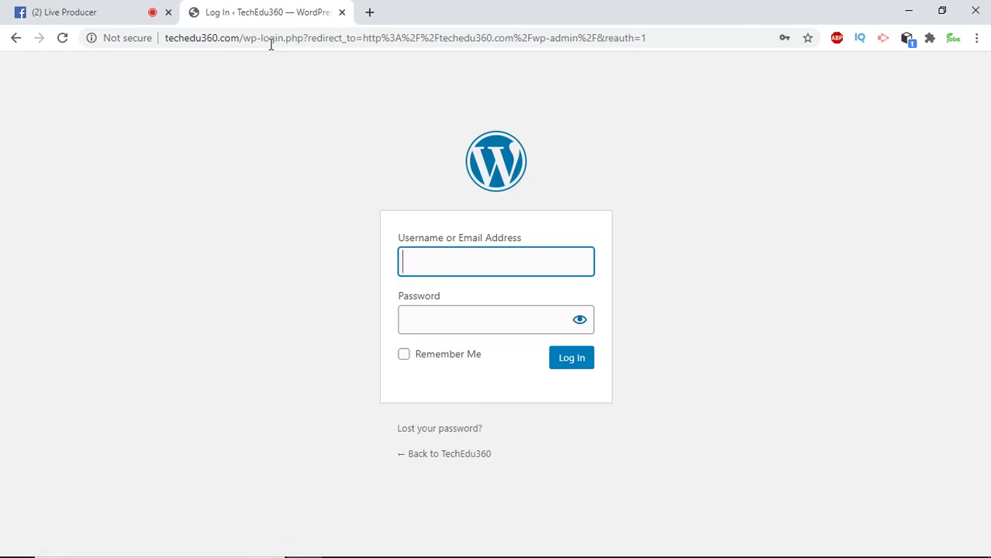
Log in to WordPress with the saved username and account password, with Remember Me enabled
left_click(464, 266)
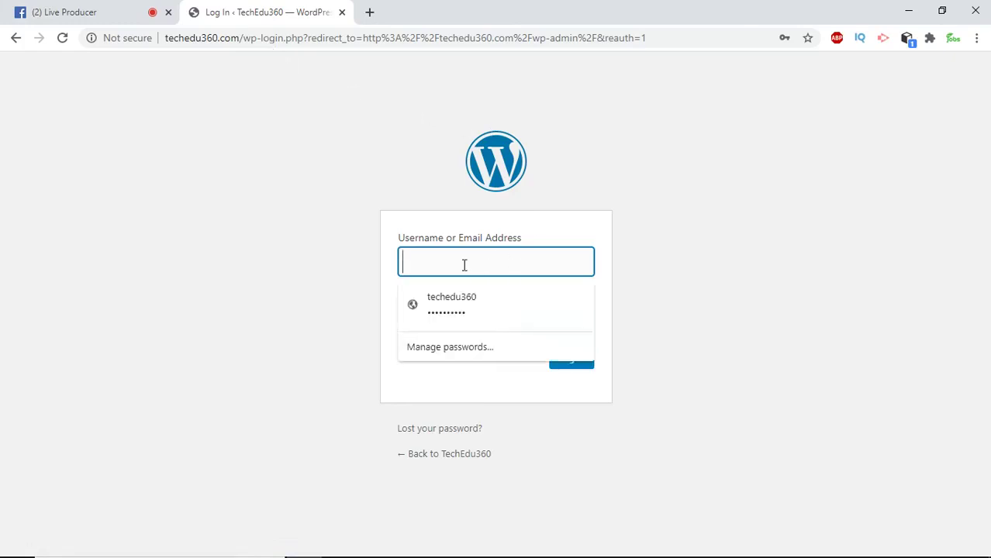
left_click(459, 299)
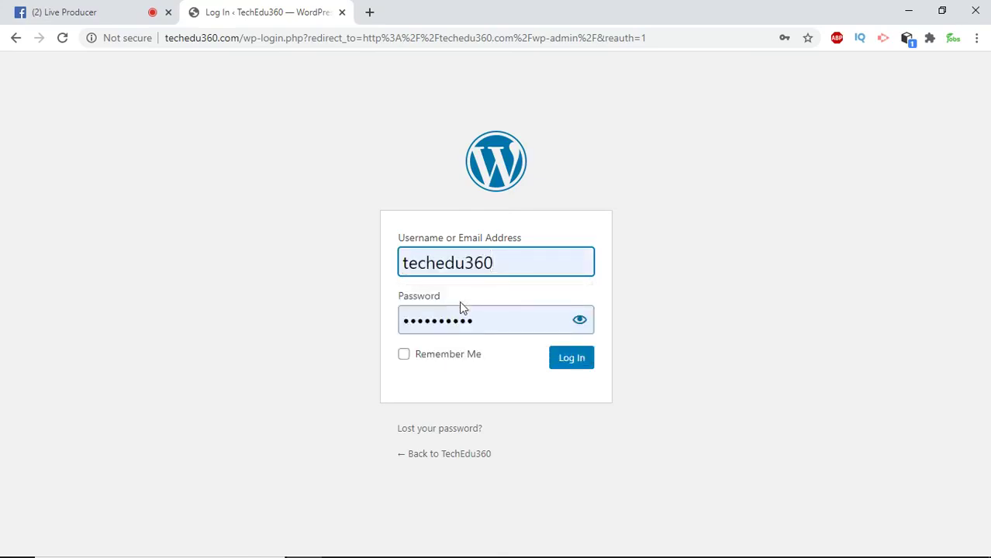
left_click(453, 361)
left_click(571, 364)
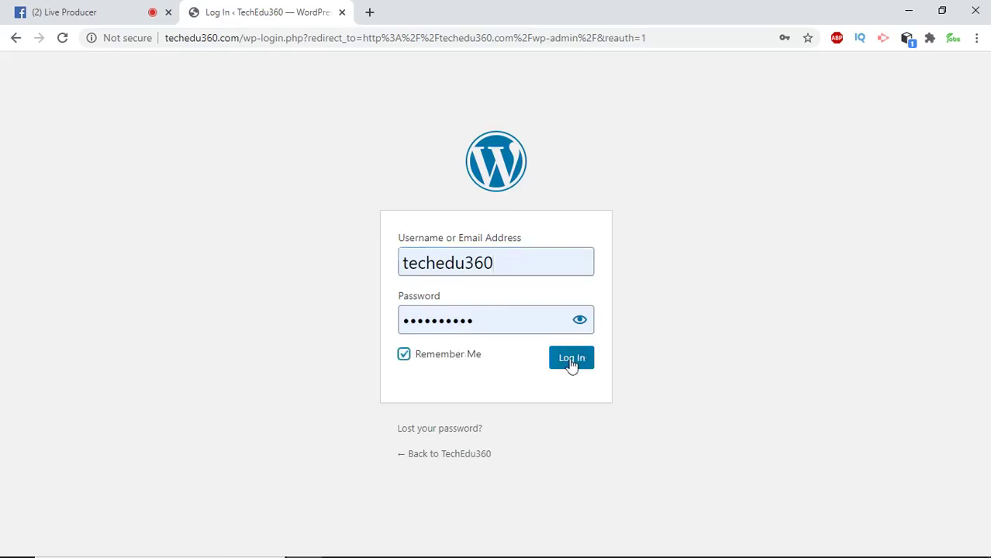
left_click(572, 359)
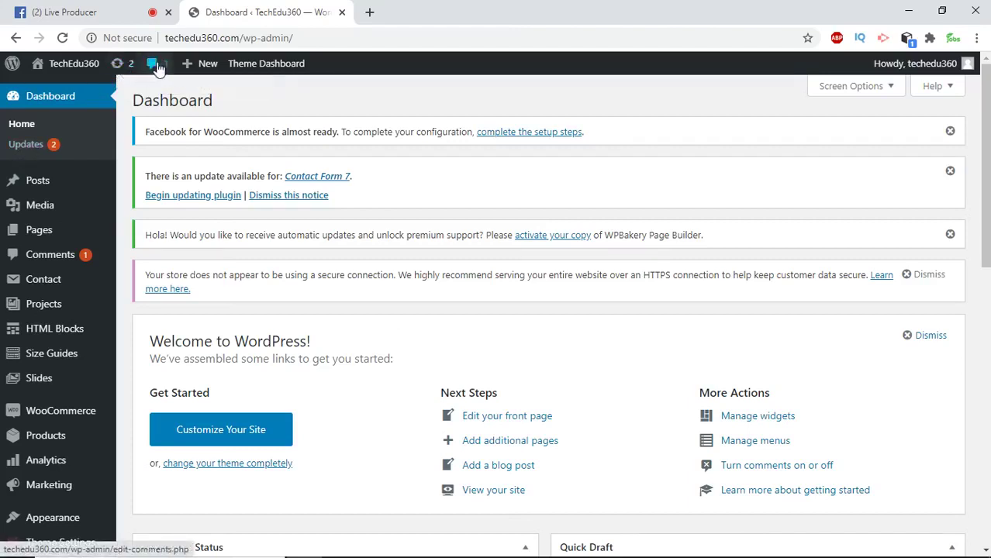
Open the installed plugins list and update the Contact Form 7 plugin to its new version
scroll(91, 277, "down", 5)
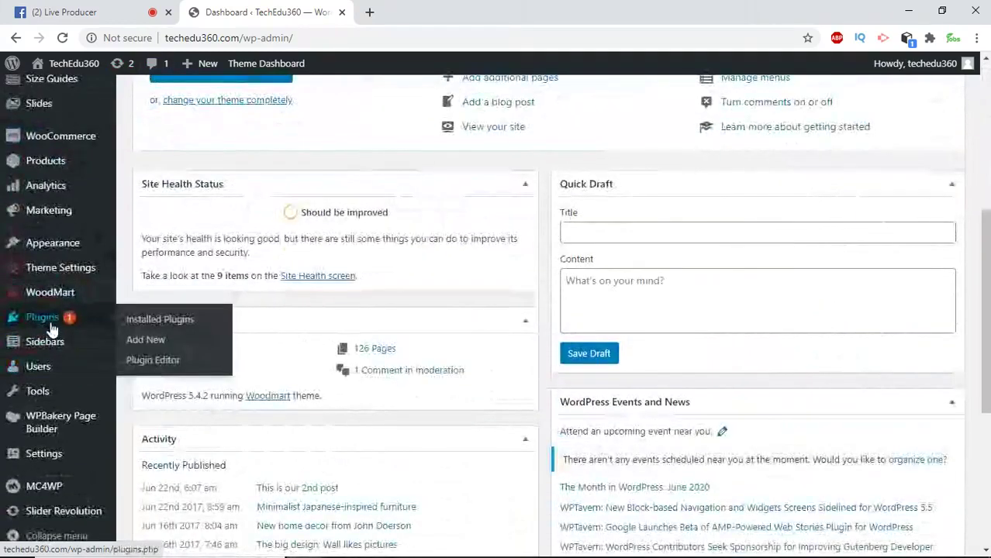
left_click(52, 331)
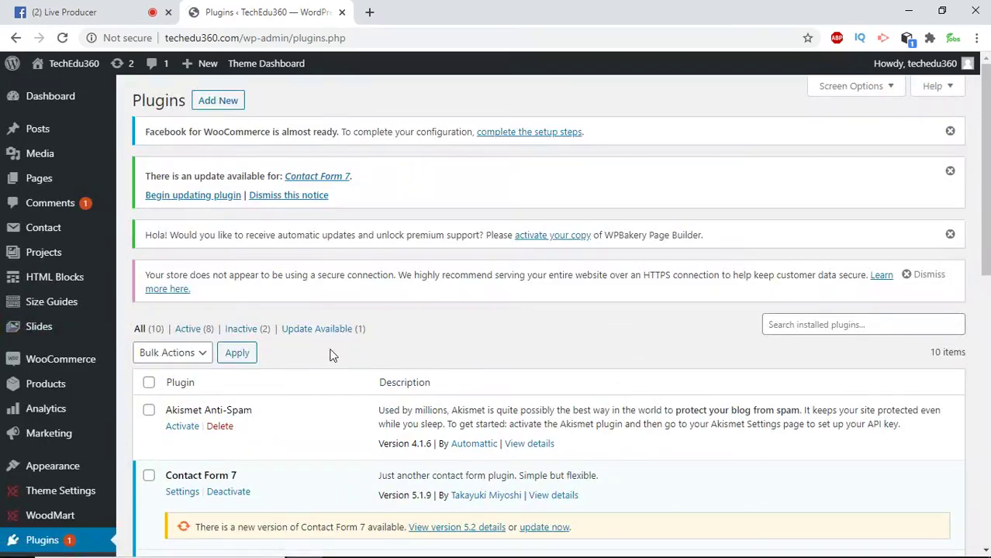
scroll(329, 355, "down", 2)
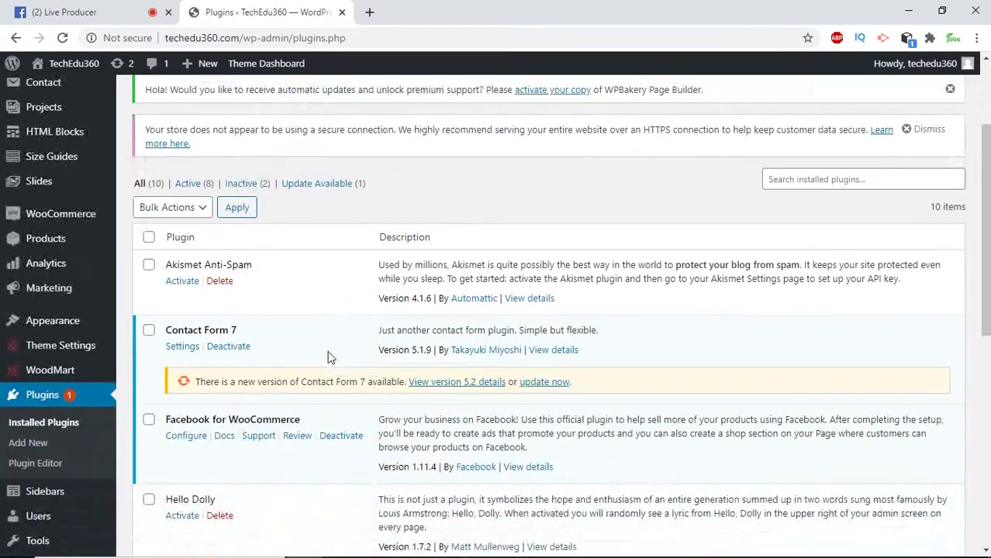
scroll(327, 354, "down", 1)
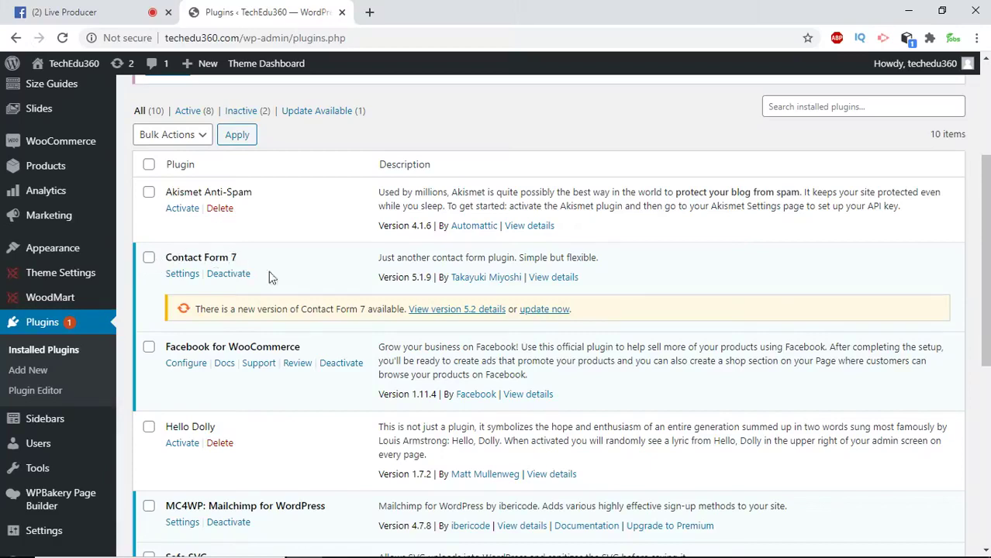
left_click(545, 309)
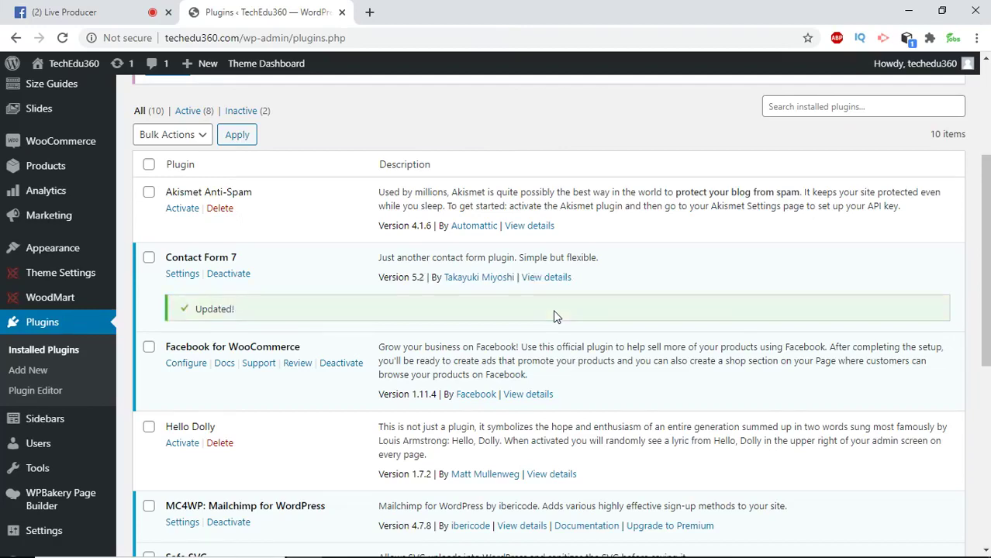
Look through the remaining installed plugins and open the site's Themes page
scroll(473, 336, "down", 5)
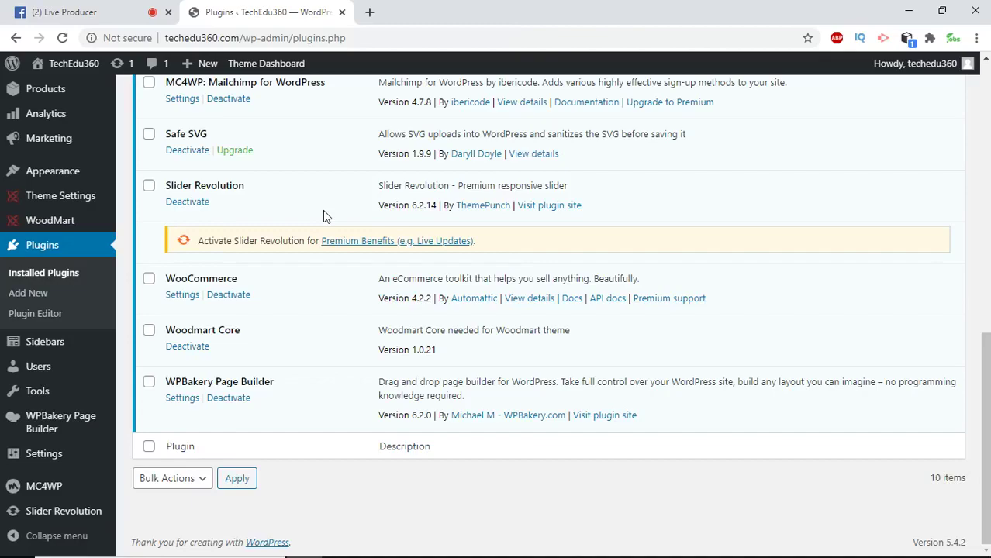
scroll(334, 265, "up", 5)
scroll(334, 266, "up", 3)
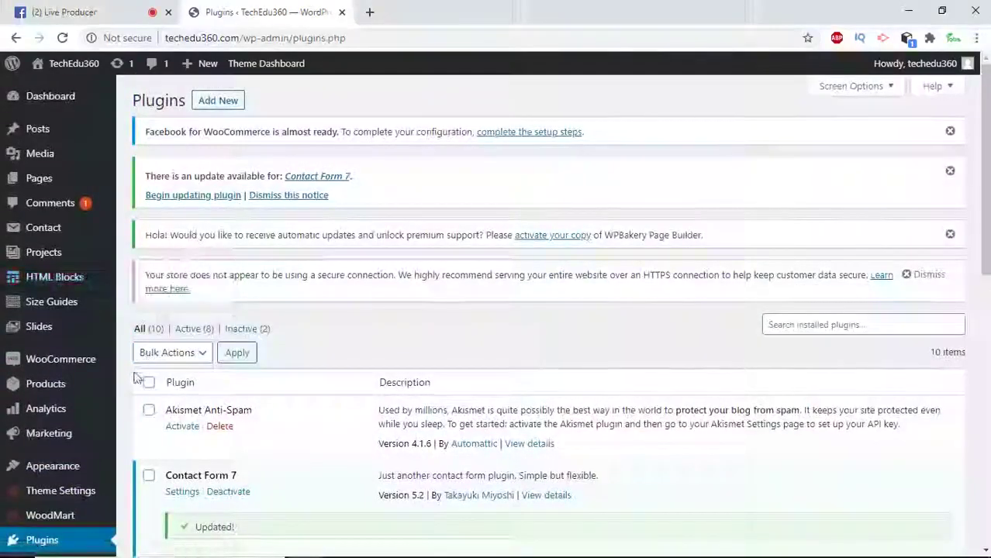
scroll(54, 457, "down", 2)
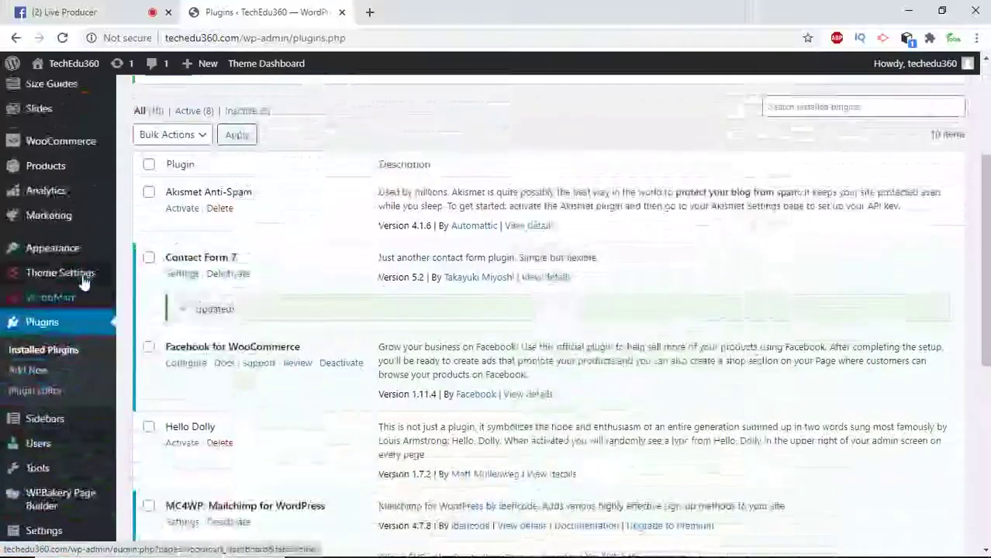
mouse_move(55, 254)
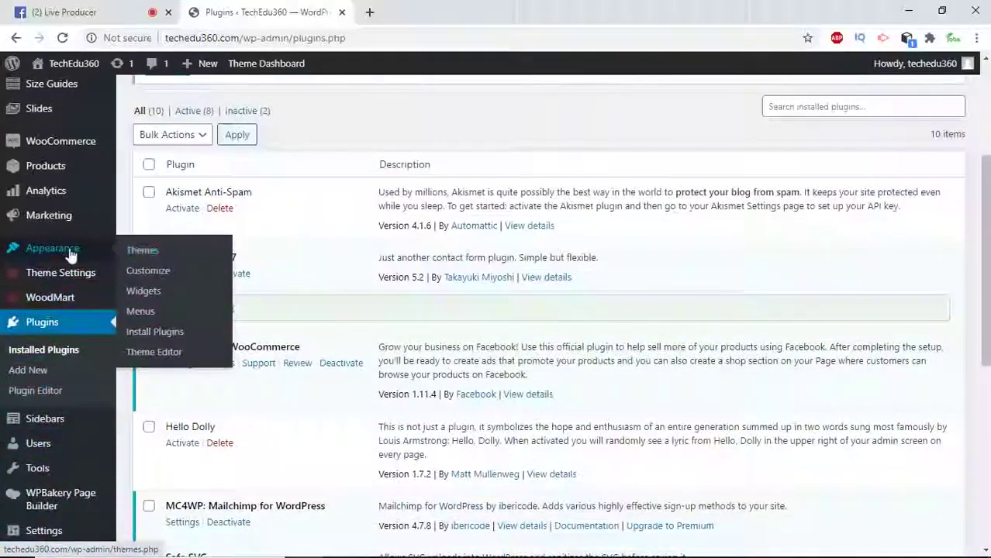
left_click(162, 257)
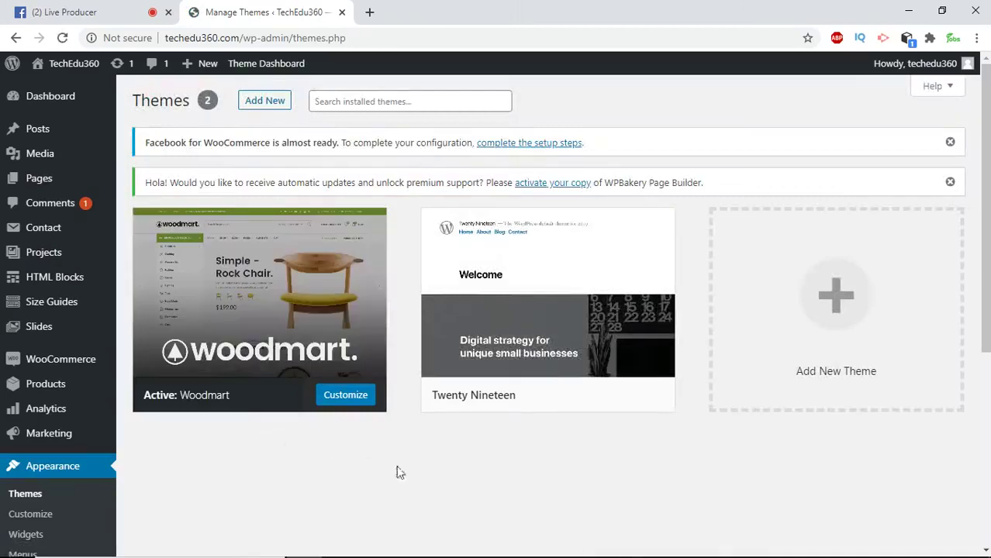
Examine the theme details of the inactive Twenty Nineteen theme and close them
mouse_move(473, 315)
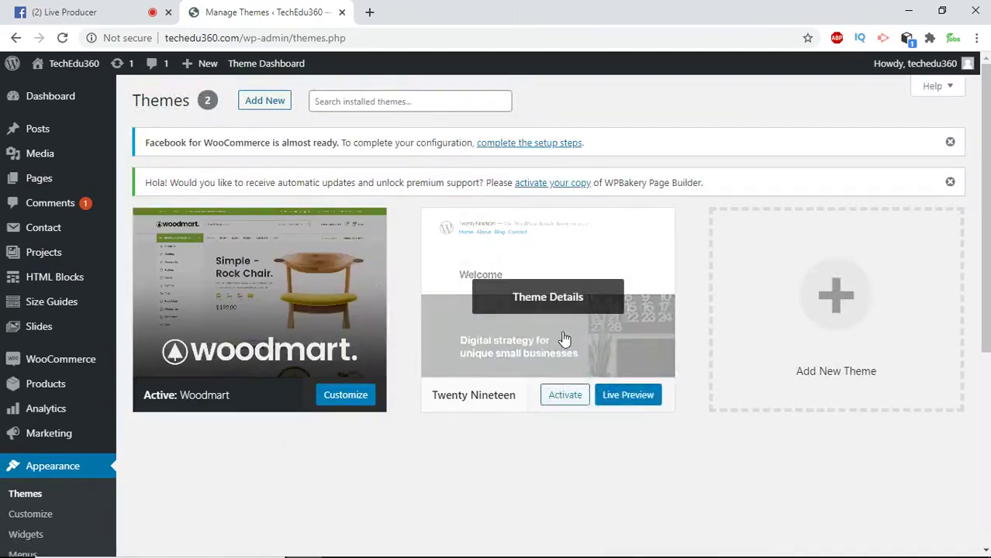
mouse_move(248, 333)
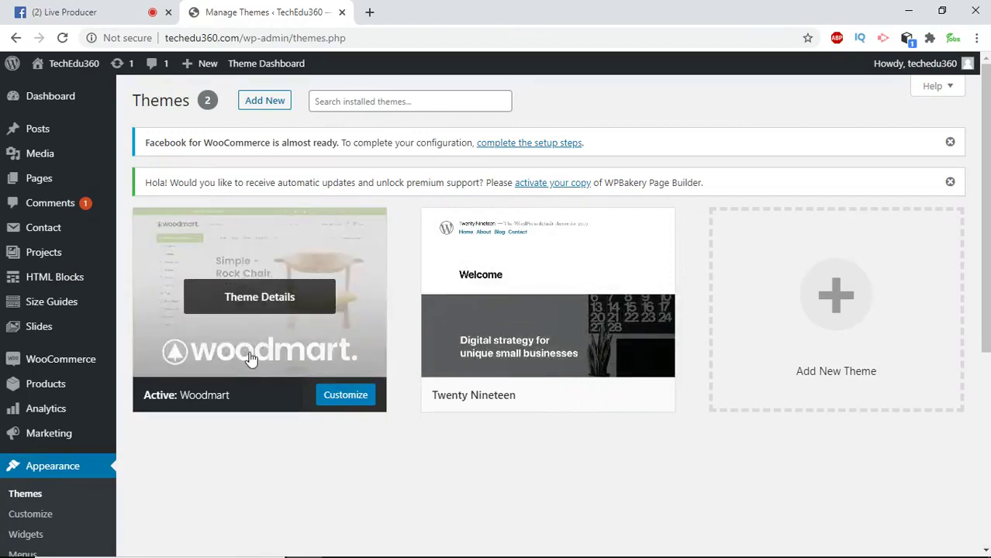
mouse_move(583, 359)
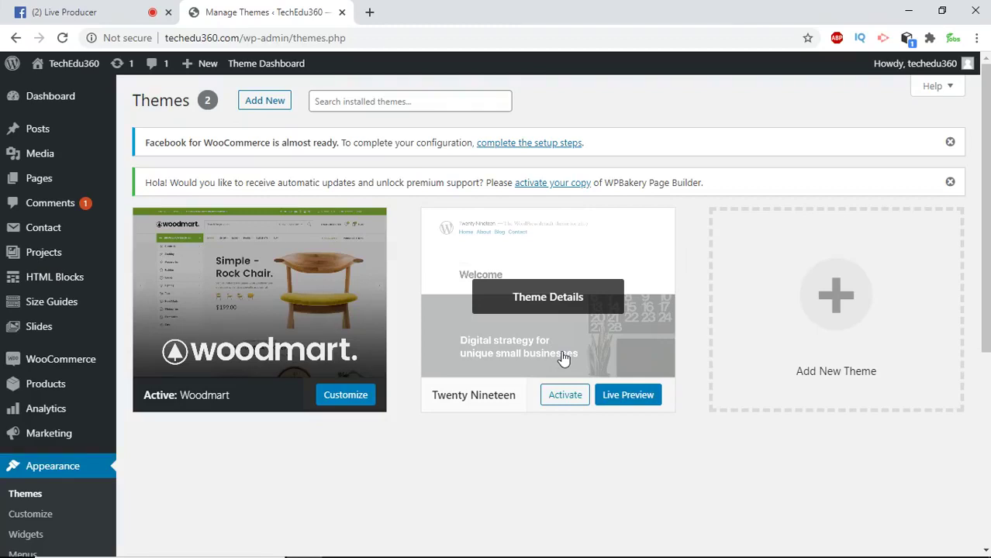
left_click(562, 355)
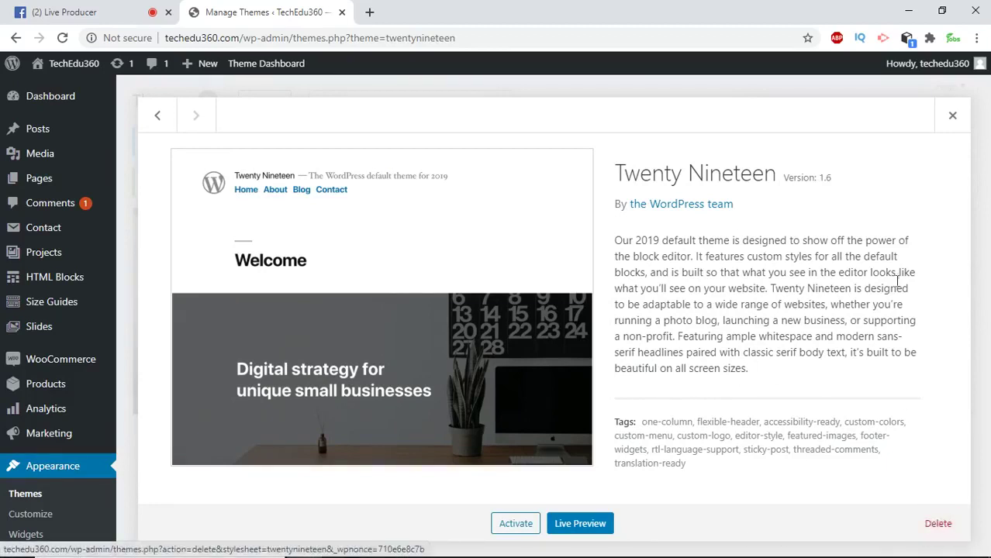
left_click(954, 118)
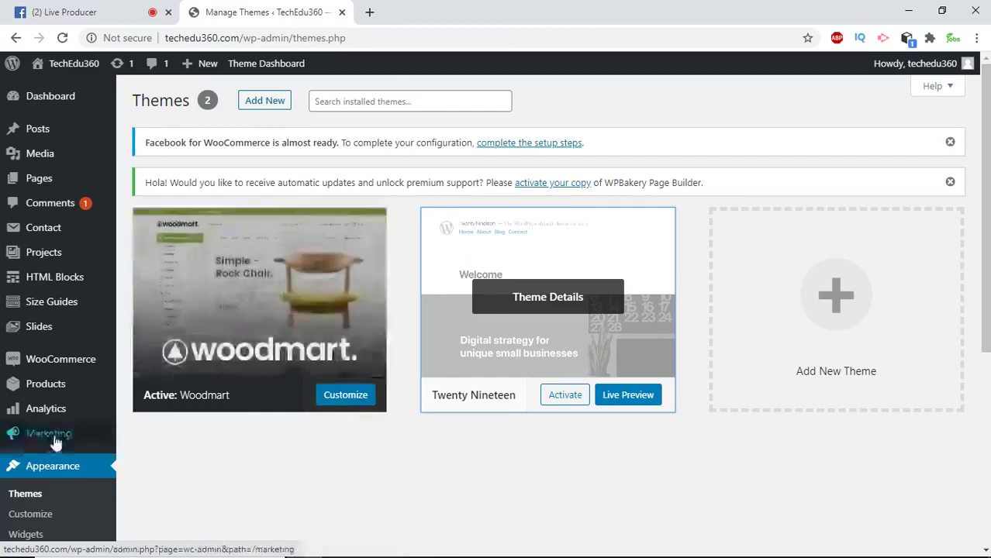
Open the theme Customizer and show its Site Identity settings
scroll(62, 434, "down", 3)
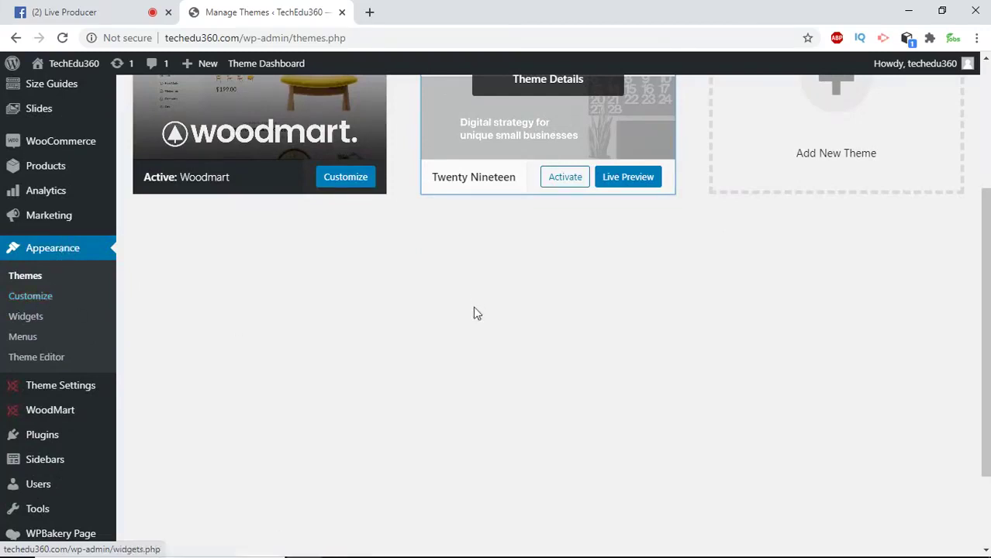
scroll(473, 312, "up", 3)
scroll(55, 378, "down", 2)
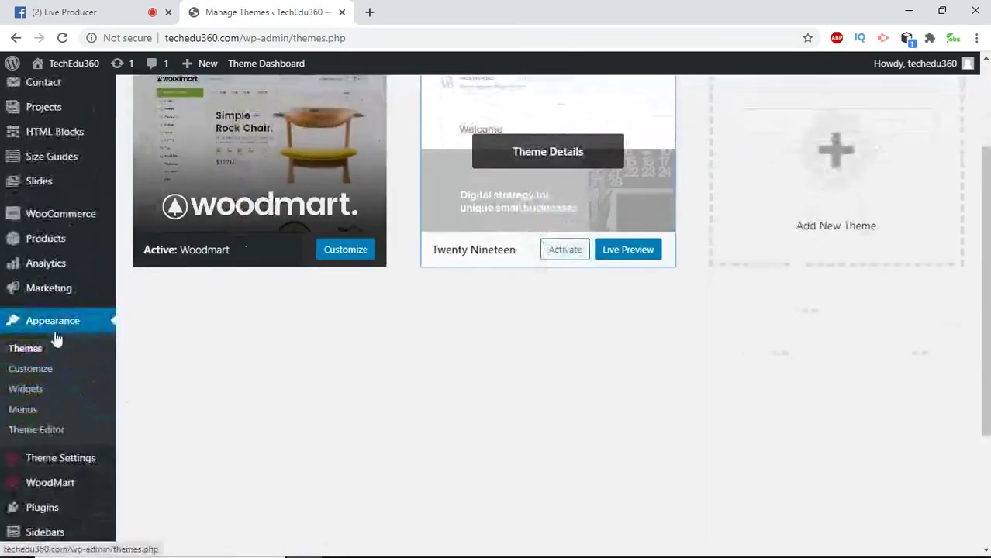
left_click(35, 376)
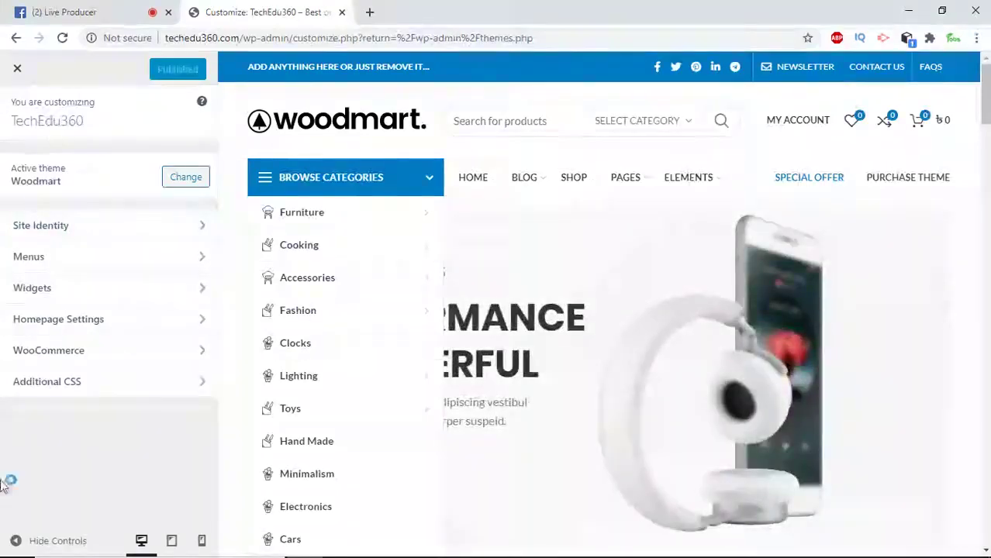
left_click(90, 233)
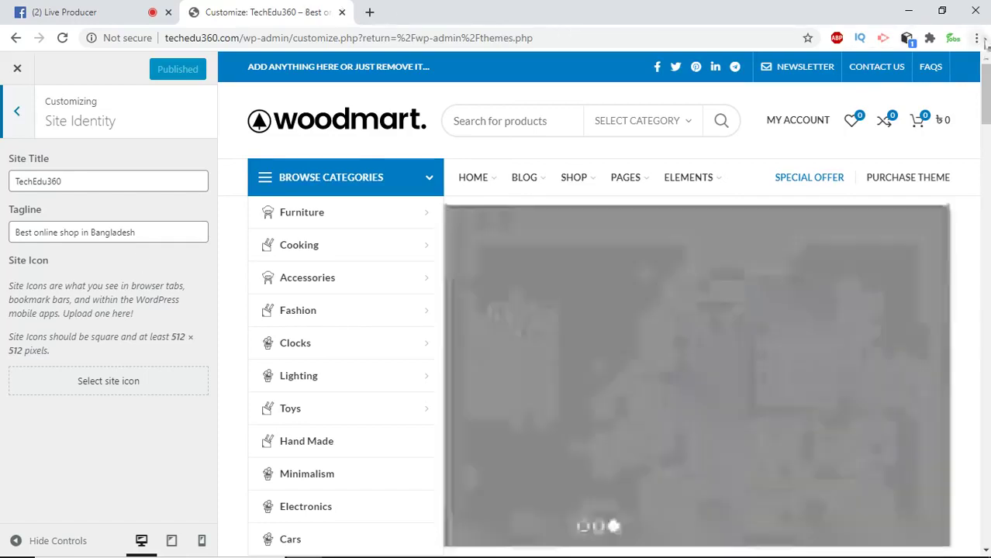
Load techedu360.com in a new incognito window
left_click(977, 37)
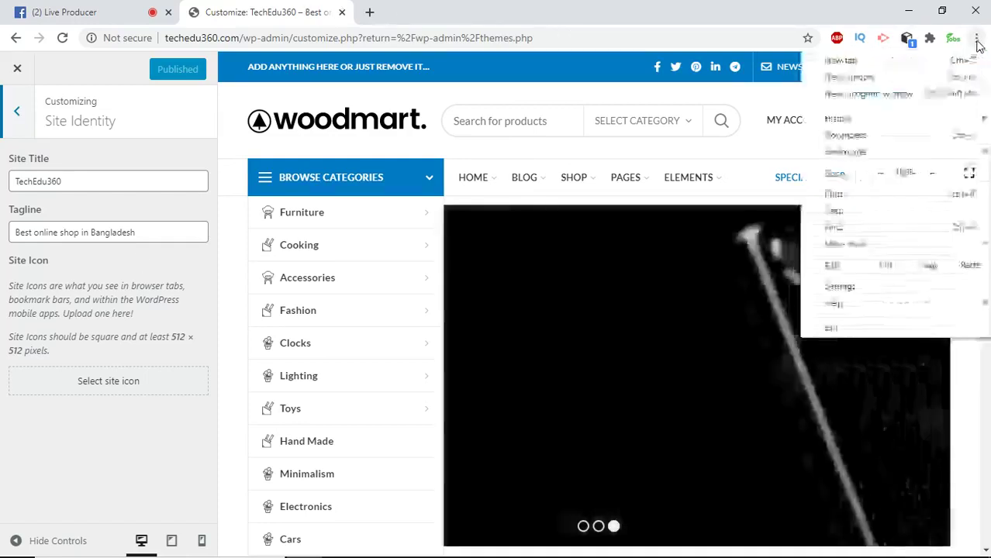
left_click(892, 93)
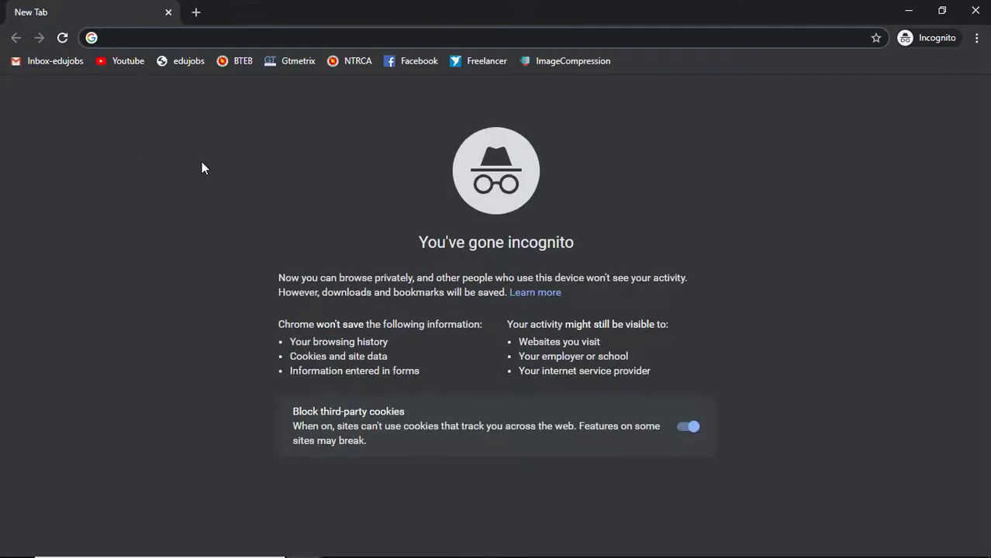
type("te")
key("Return")
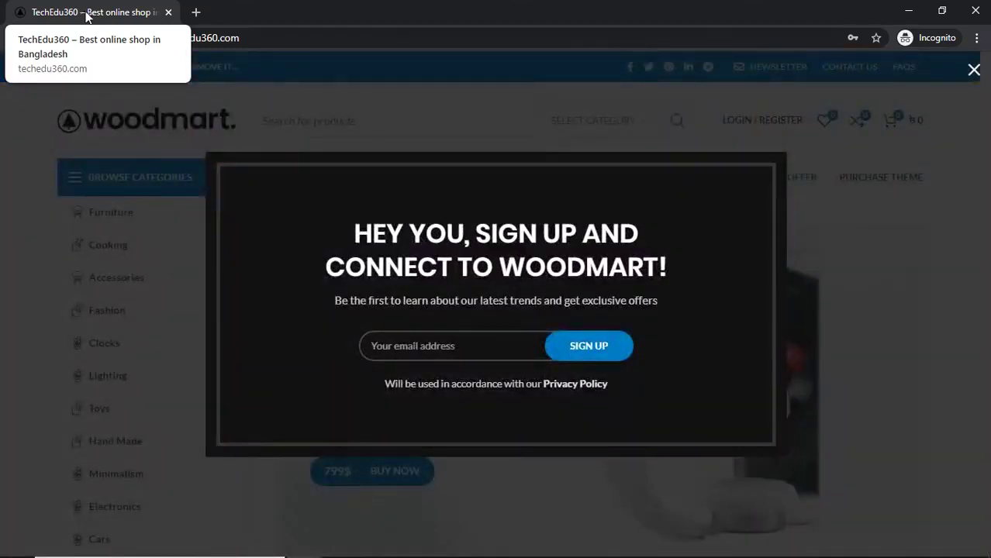
Dismiss the sign-up popup to view the live site and its tab title, and return to the Customizer window
left_click(974, 71)
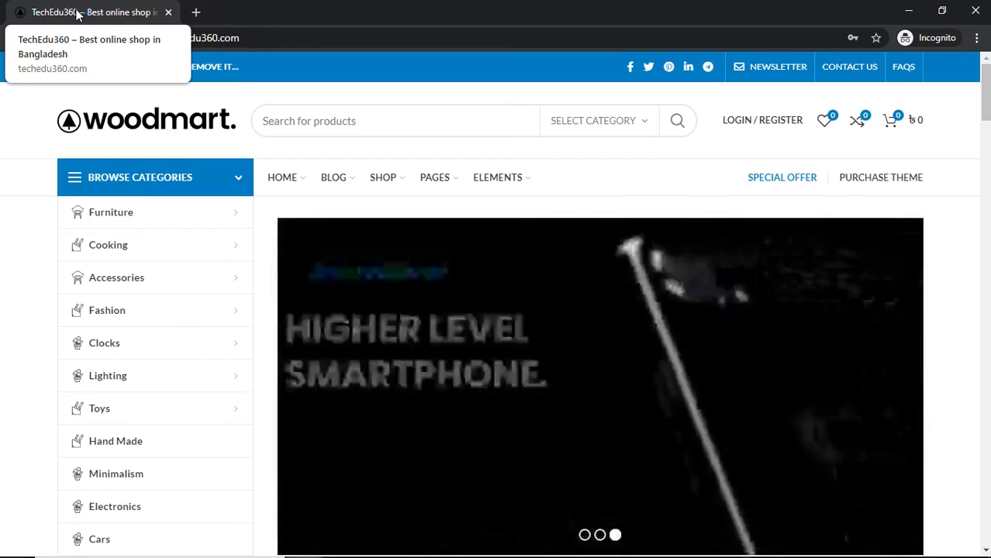
mouse_move(302, 552)
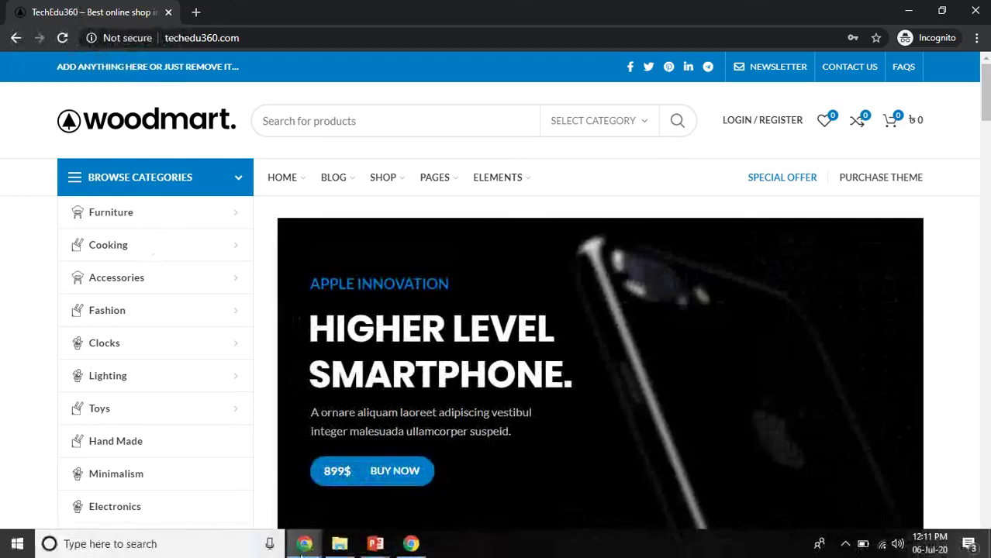
left_click(240, 495)
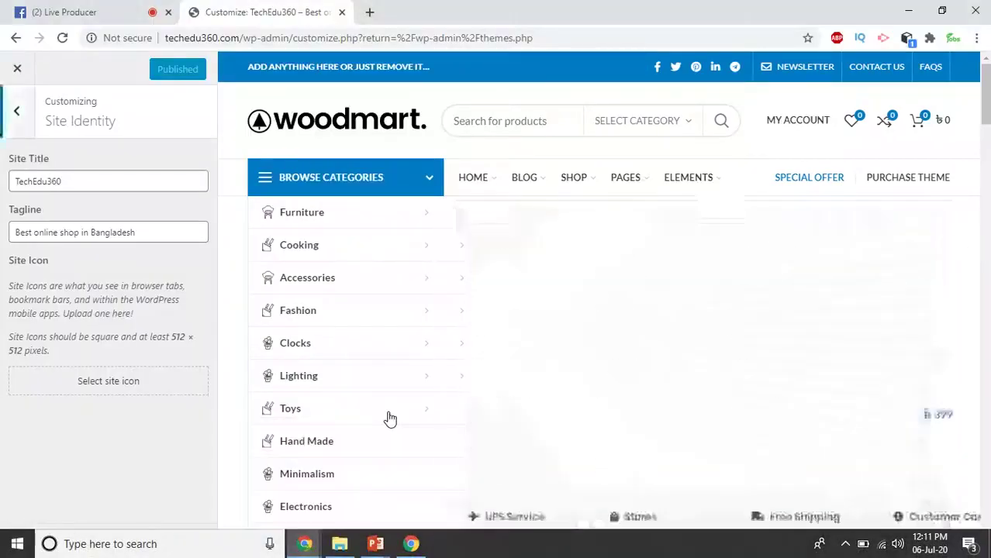
Upload edujobs-favicon.png from the Images folder on drive D: as the image for the site icon
left_click(77, 183)
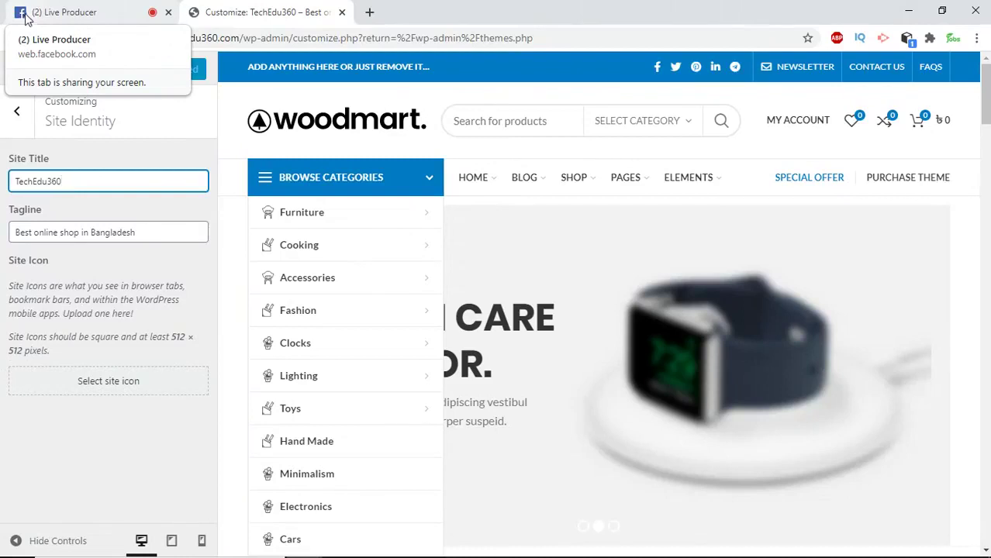
left_click(127, 394)
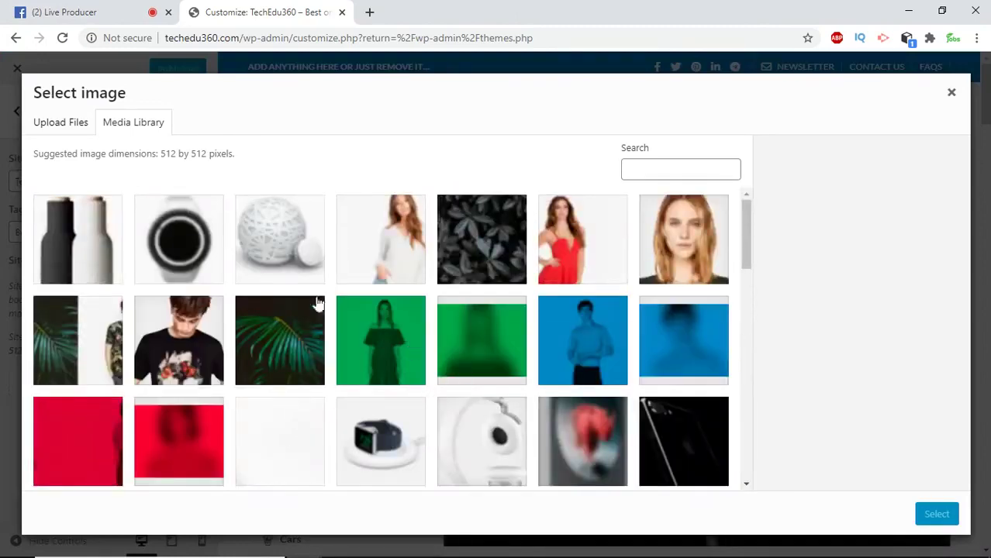
left_click(75, 127)
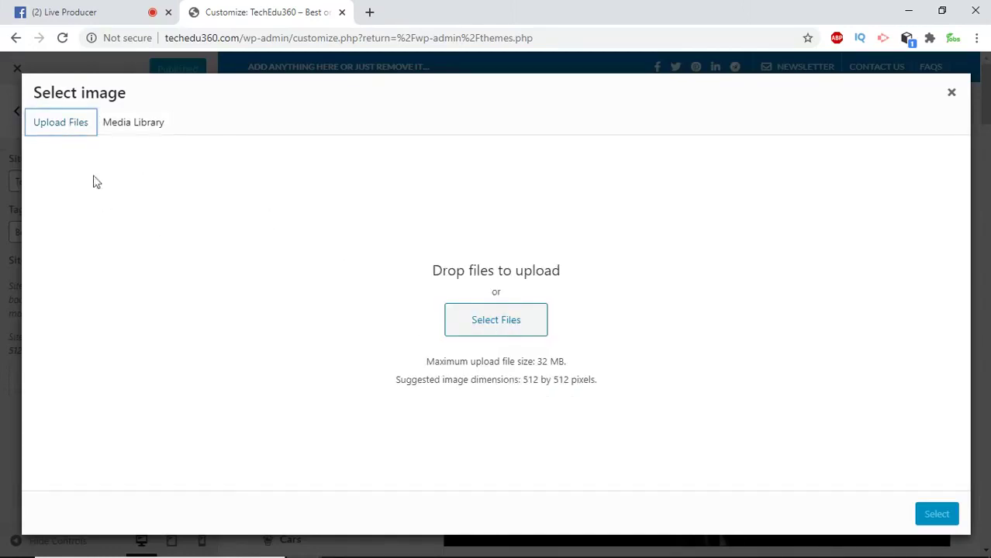
left_click(500, 333)
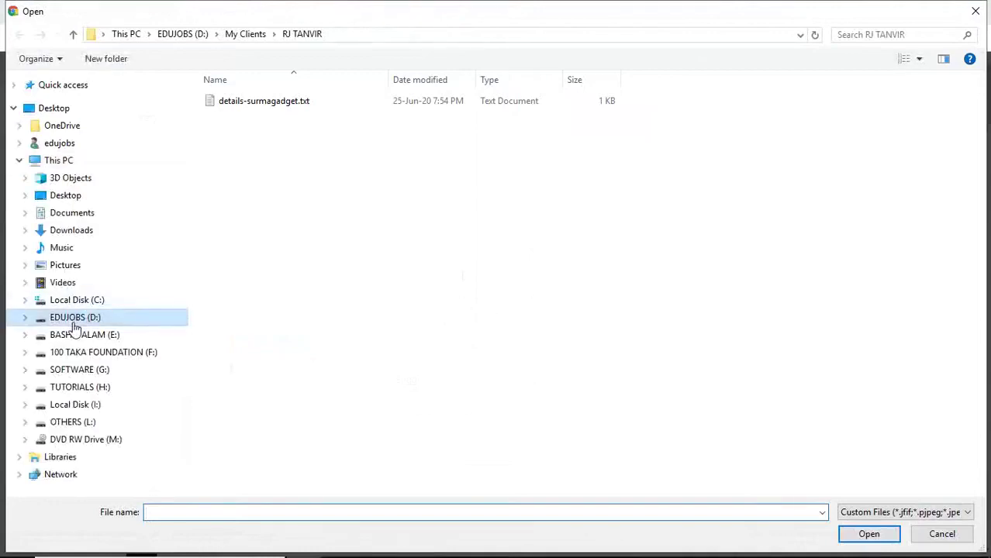
left_click(76, 320)
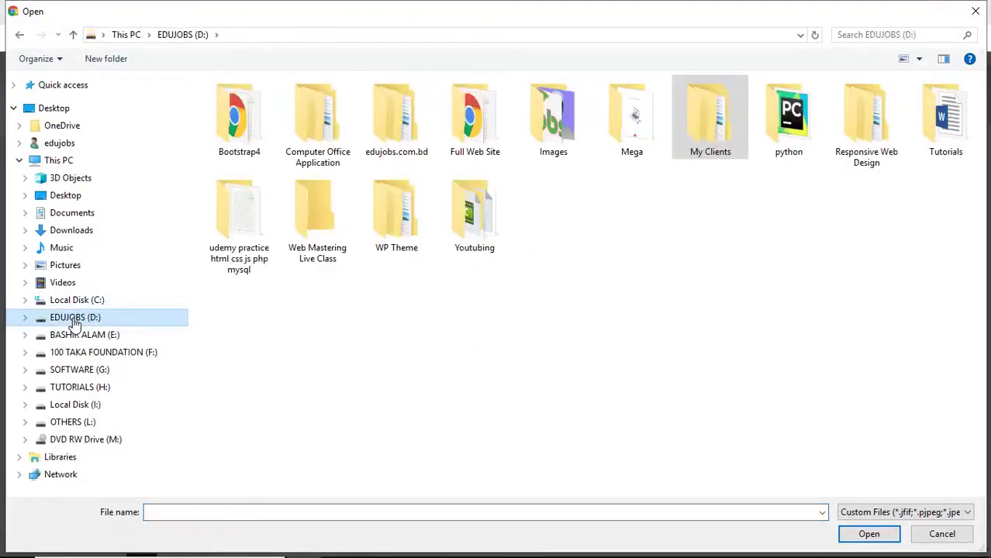
left_click(577, 113)
double_click(580, 117)
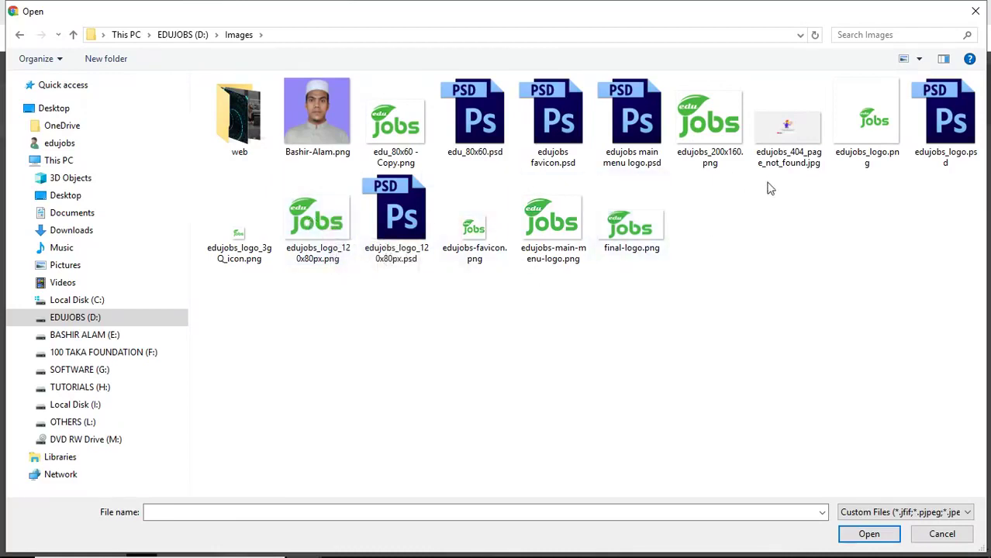
left_click(482, 261)
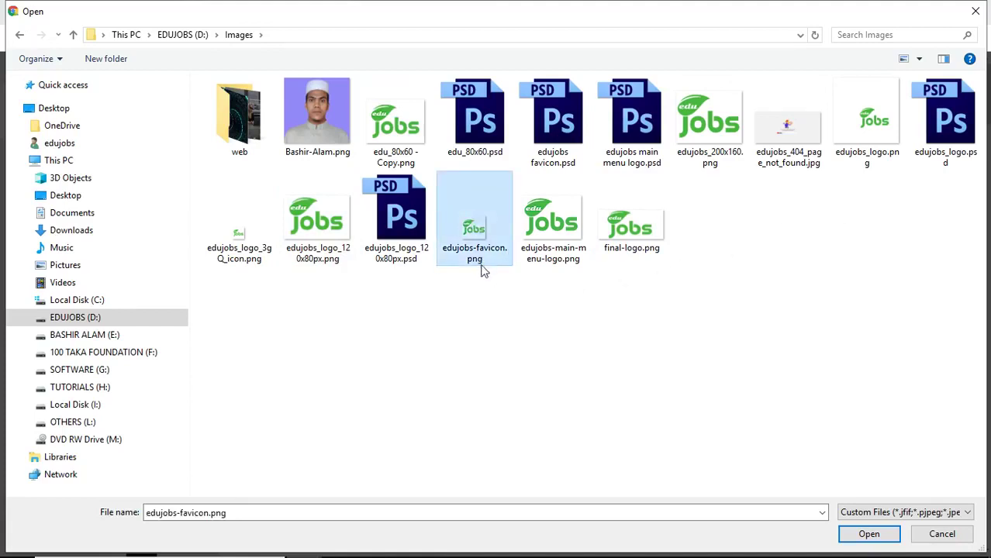
left_click(877, 535)
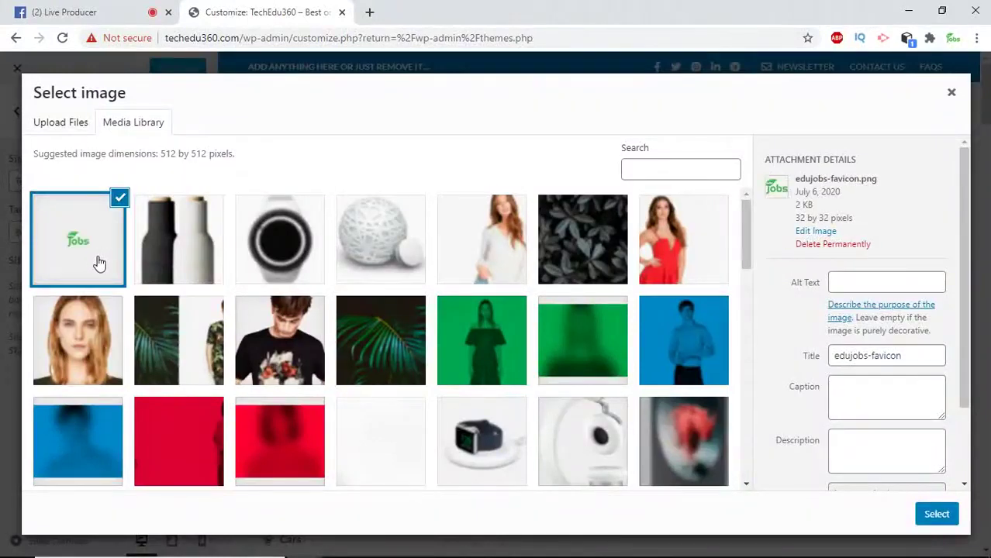
Set the favicon image's alt text to techedu-icon and apply it as the site icon without cropping
left_click(861, 280)
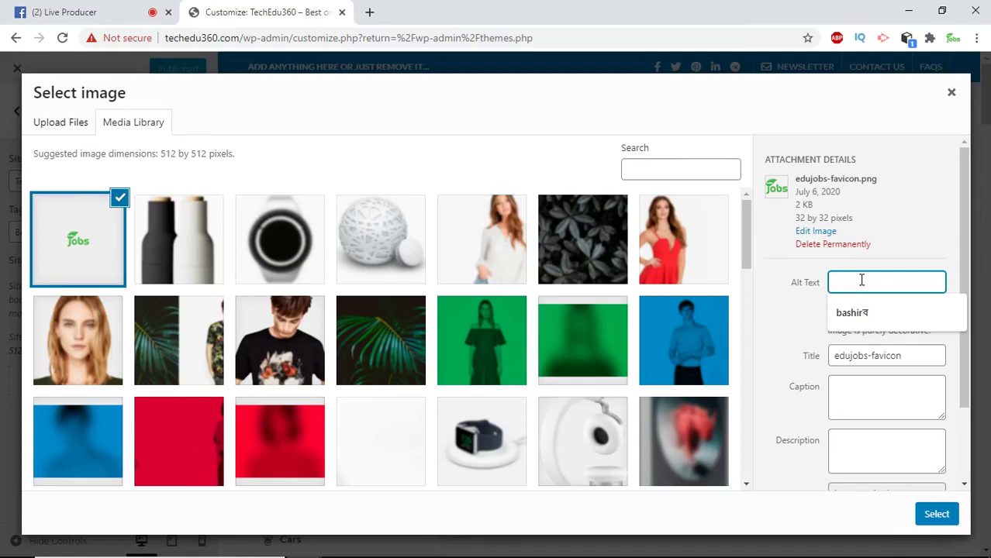
type("te")
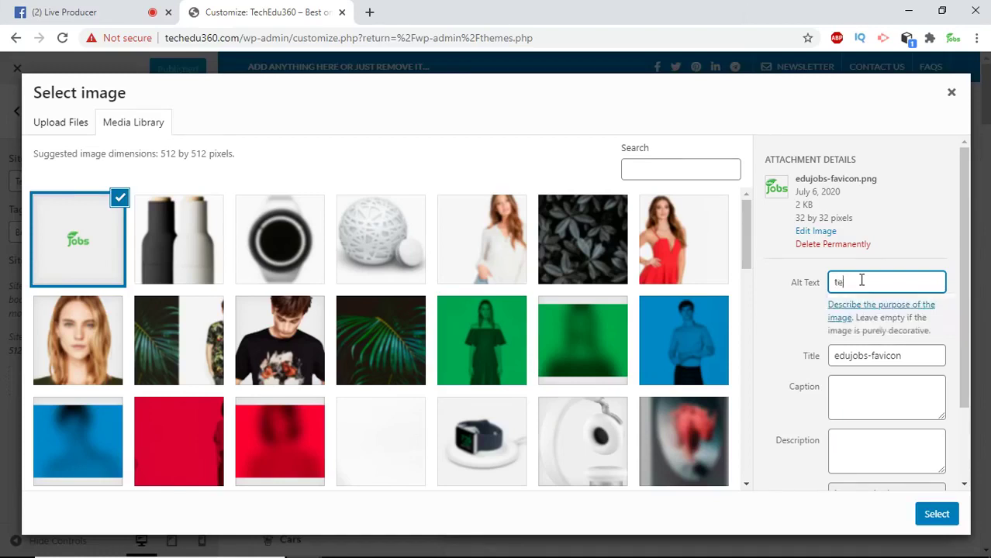
type("chedu-icon")
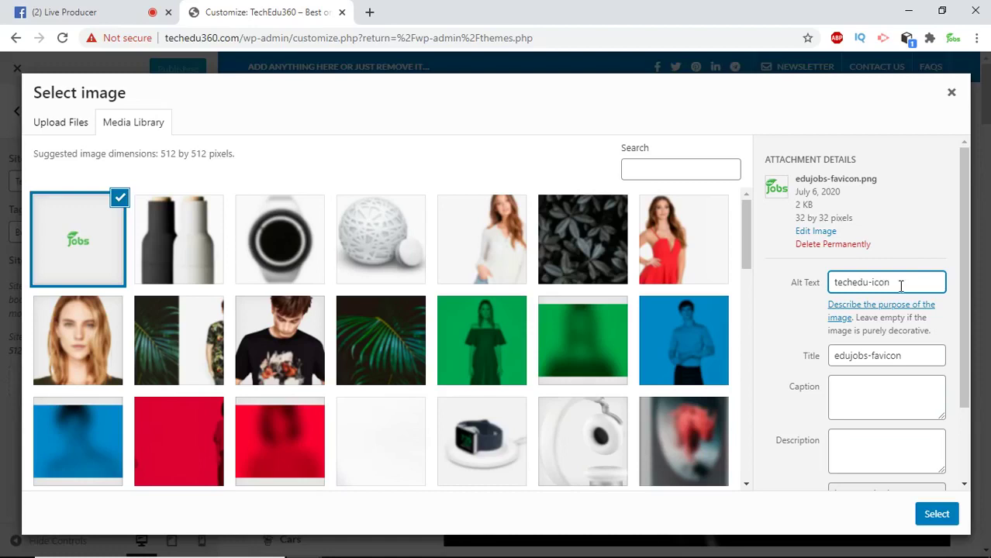
left_click(869, 397)
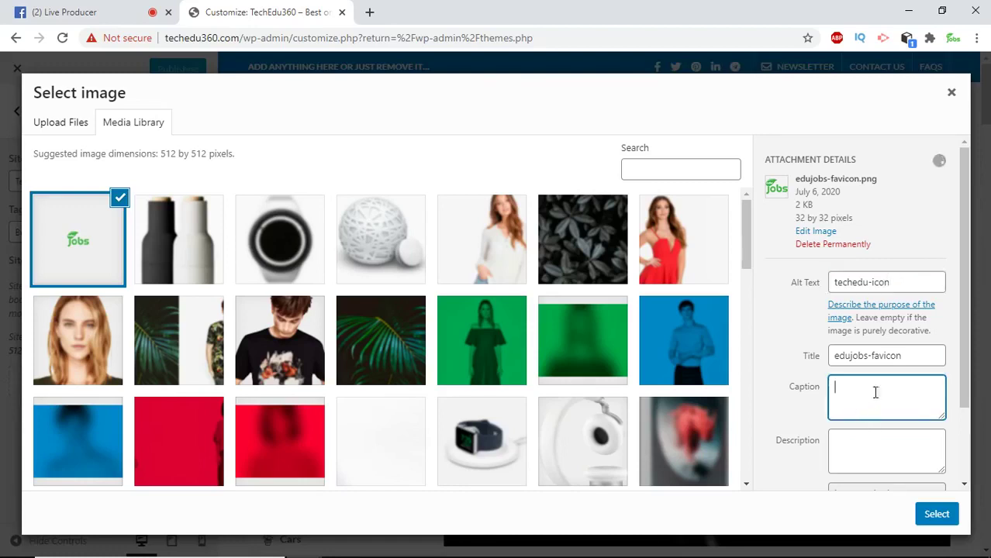
left_click(881, 459)
scroll(888, 463, "down", 2)
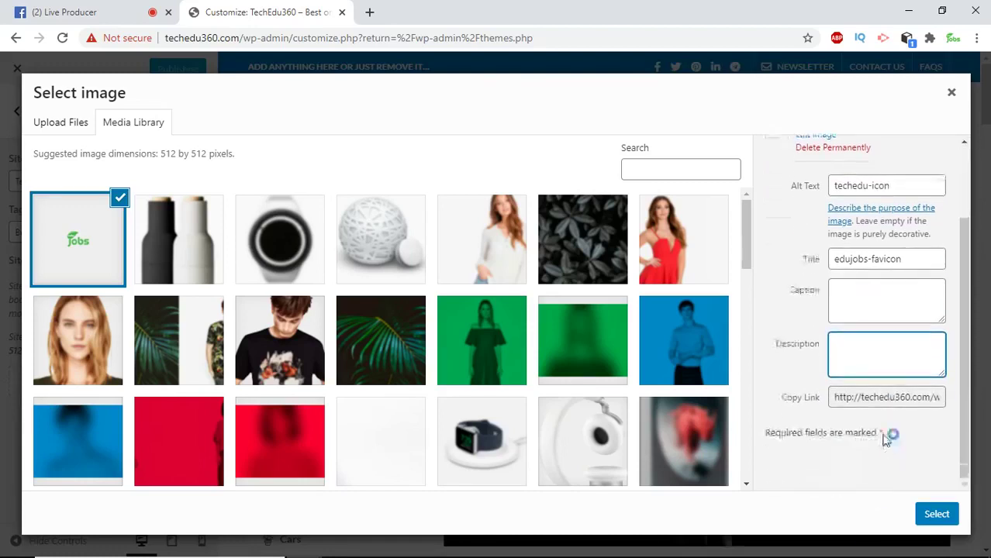
left_click(933, 518)
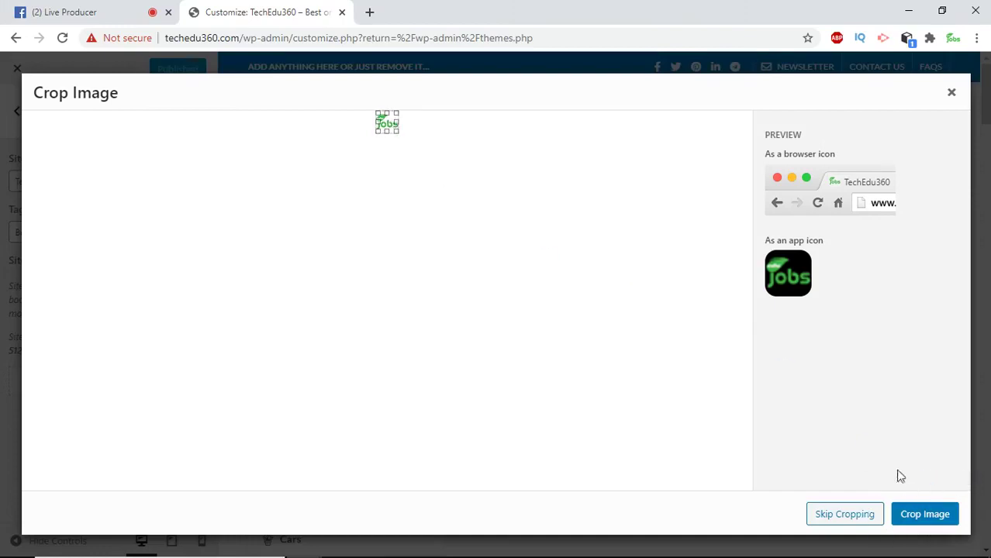
left_click(845, 515)
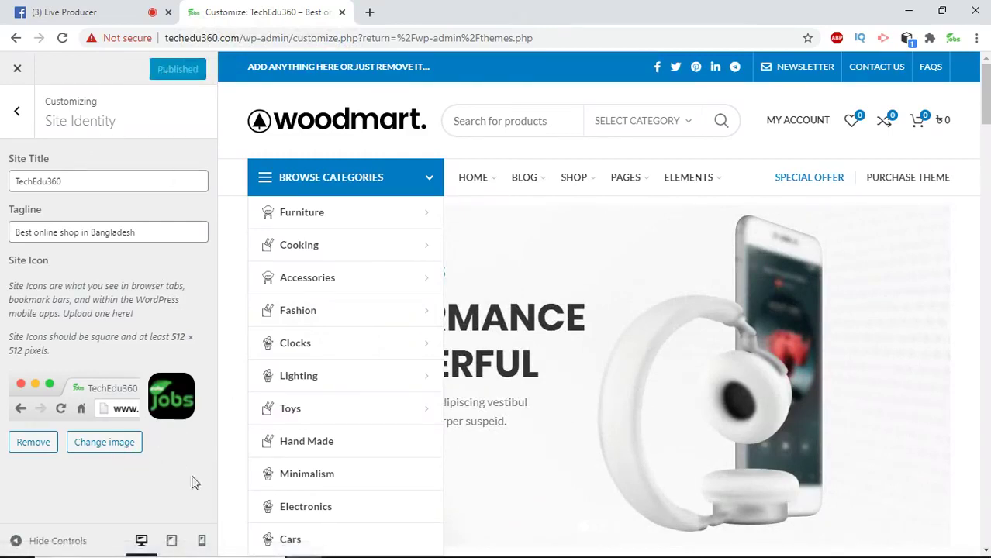
Reload techedu360.com in the incognito window to check its tab icon, and return to the Customizer window
mouse_move(297, 548)
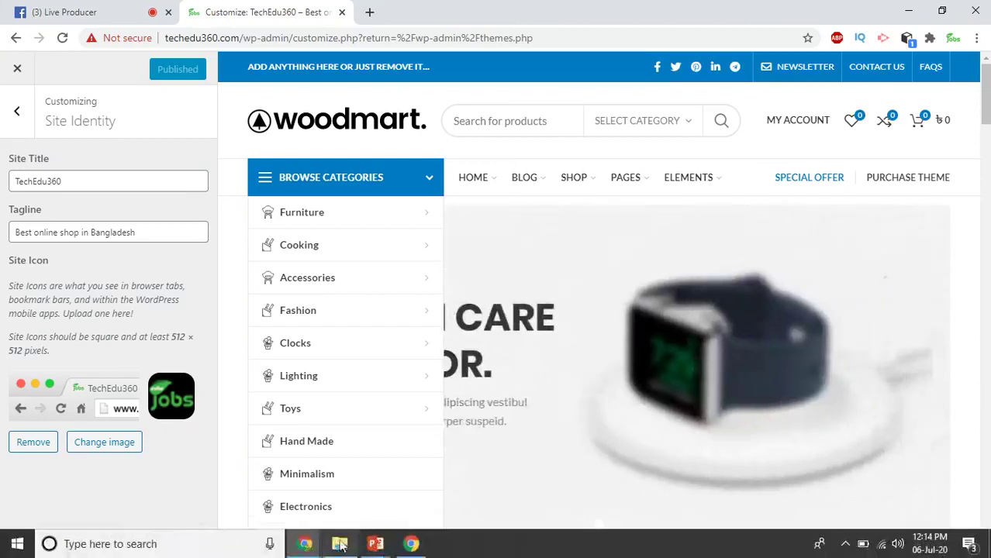
left_click(375, 499)
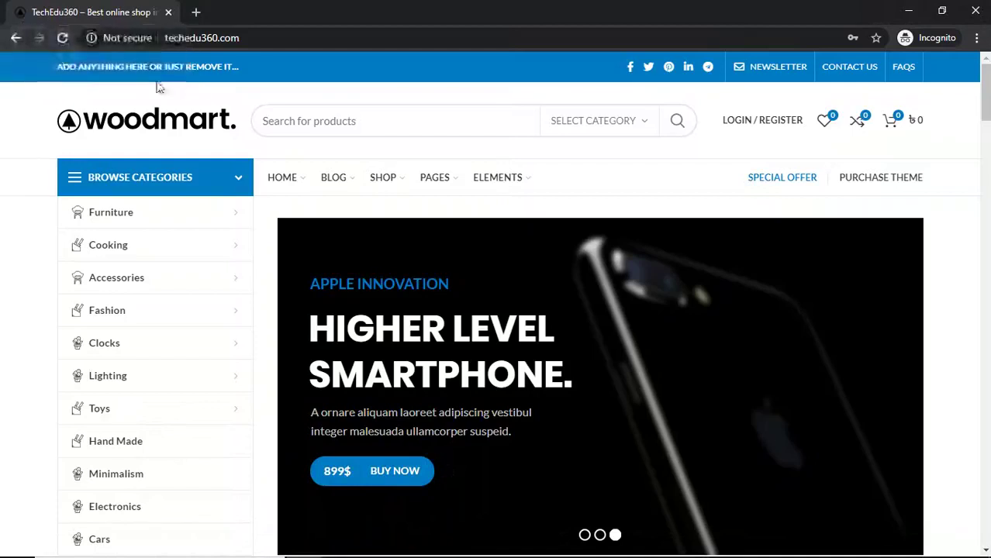
left_click(63, 38)
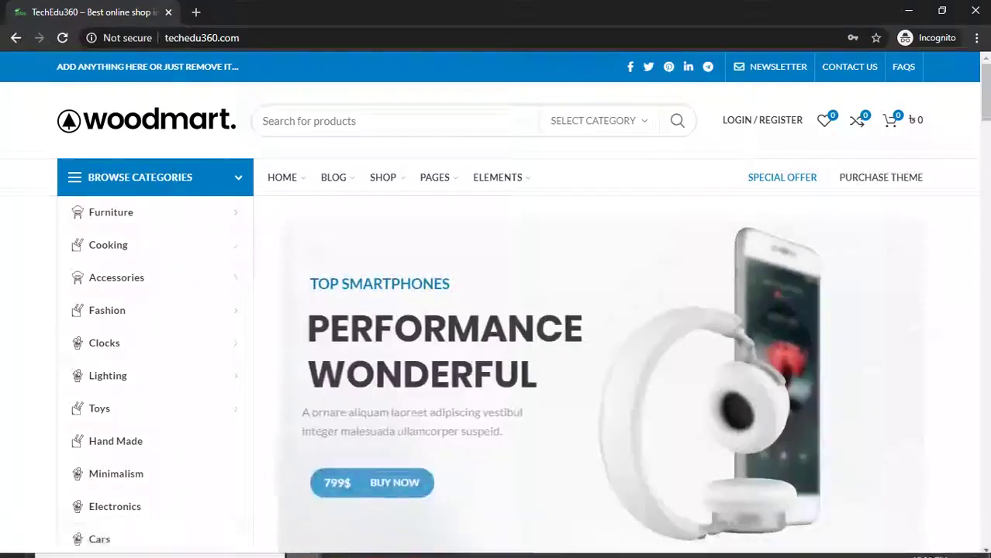
mouse_move(305, 552)
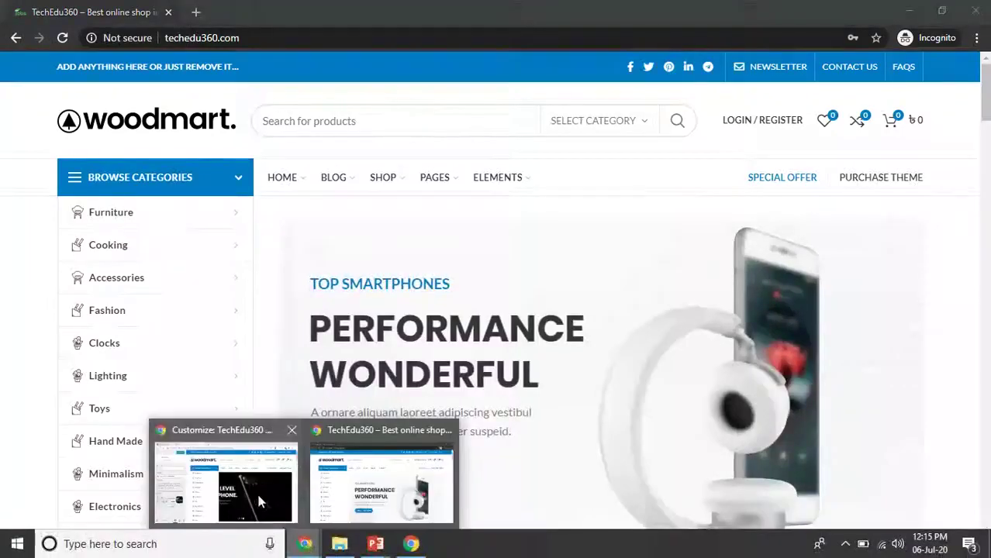
left_click(256, 491)
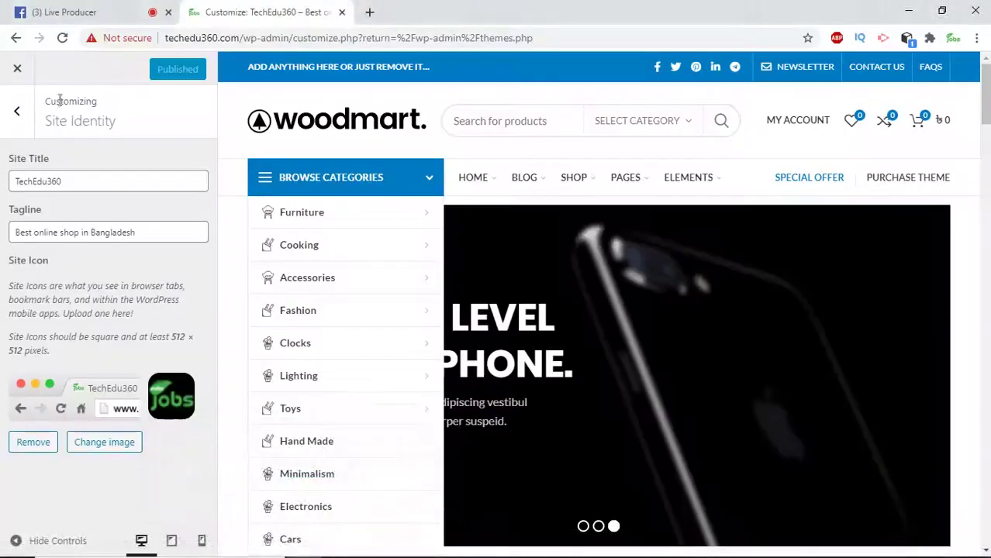
Open the Categories menu in the Customizer's menu settings and compare its items with the category list in the preview
left_click(20, 114)
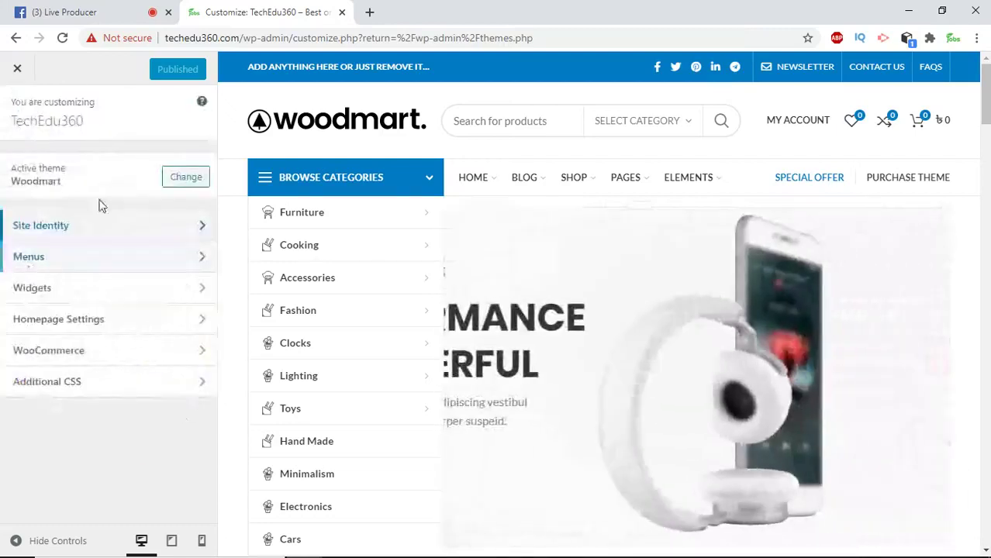
left_click(113, 259)
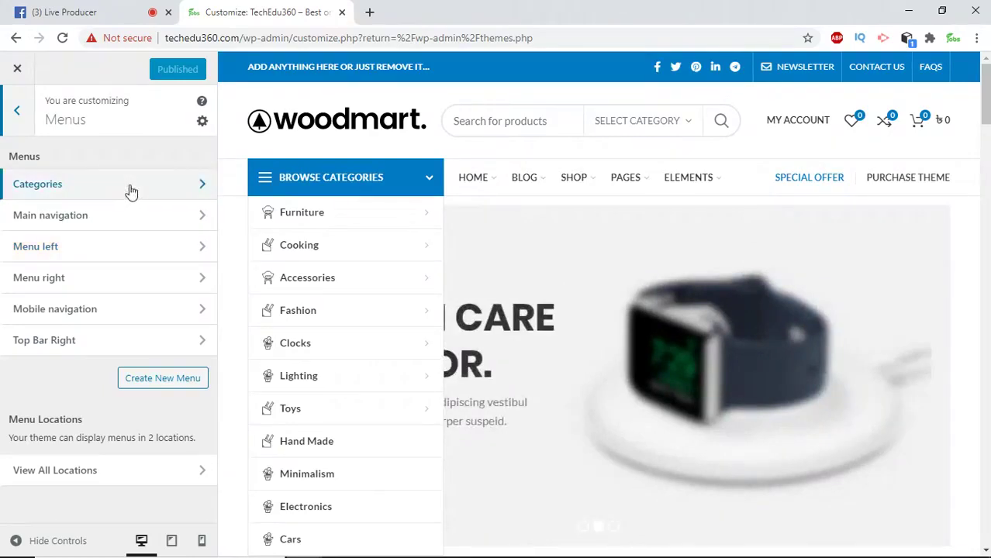
left_click(131, 192)
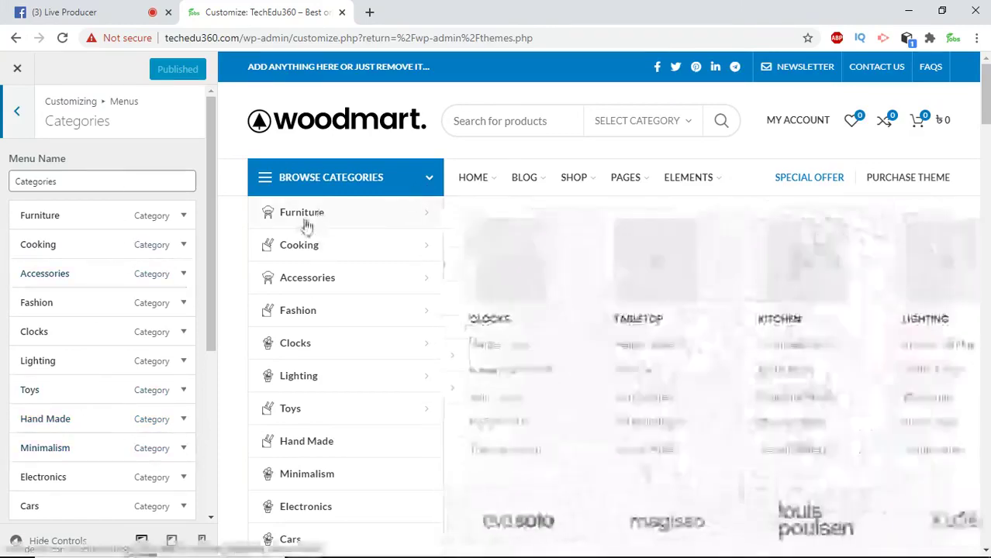
mouse_move(301, 386)
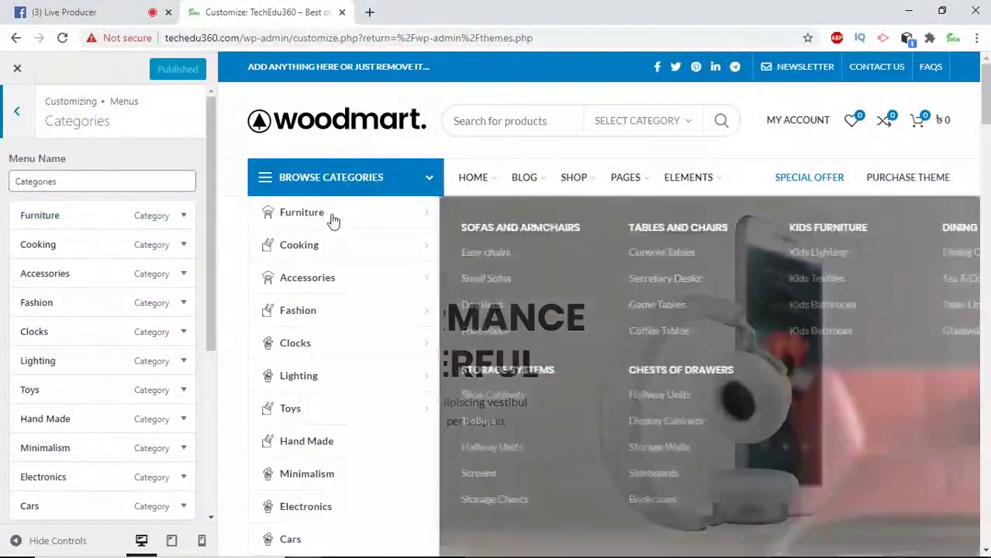
scroll(339, 455, "down", 3)
scroll(332, 442, "up", 2)
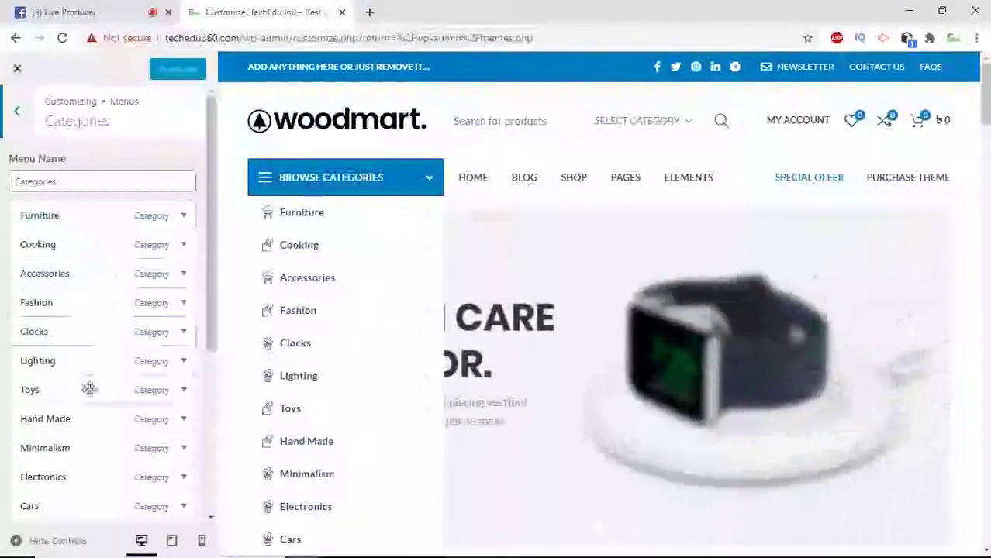
scroll(116, 402, "down", 3)
scroll(132, 332, "up", 3)
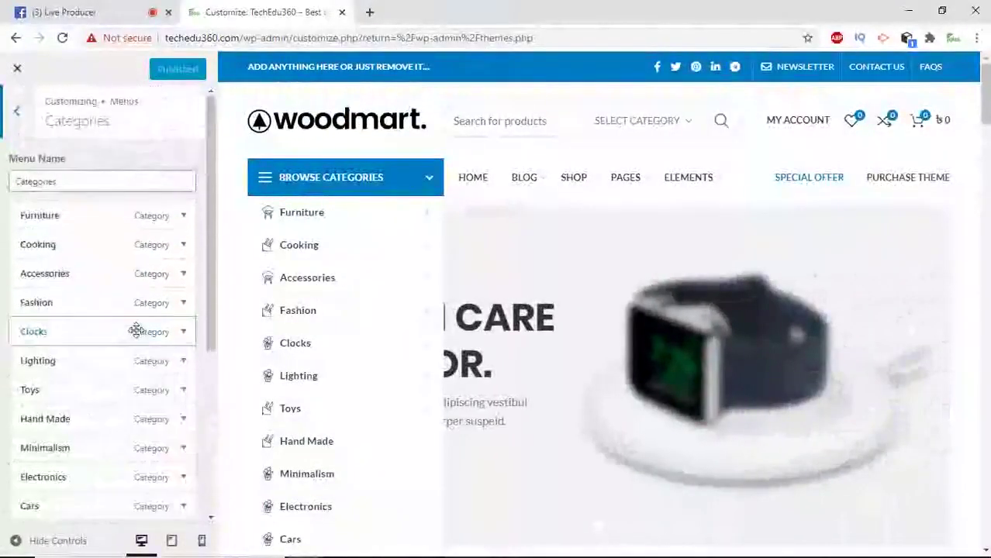
Set the navigation label of the Furniture item in the Categories menu to Computer Acc
left_click(184, 217)
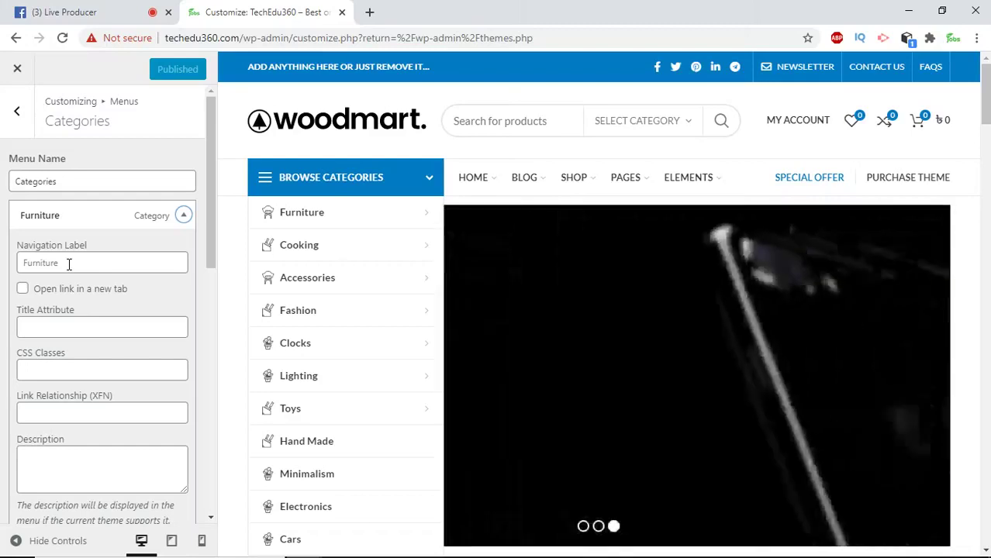
left_click(69, 264)
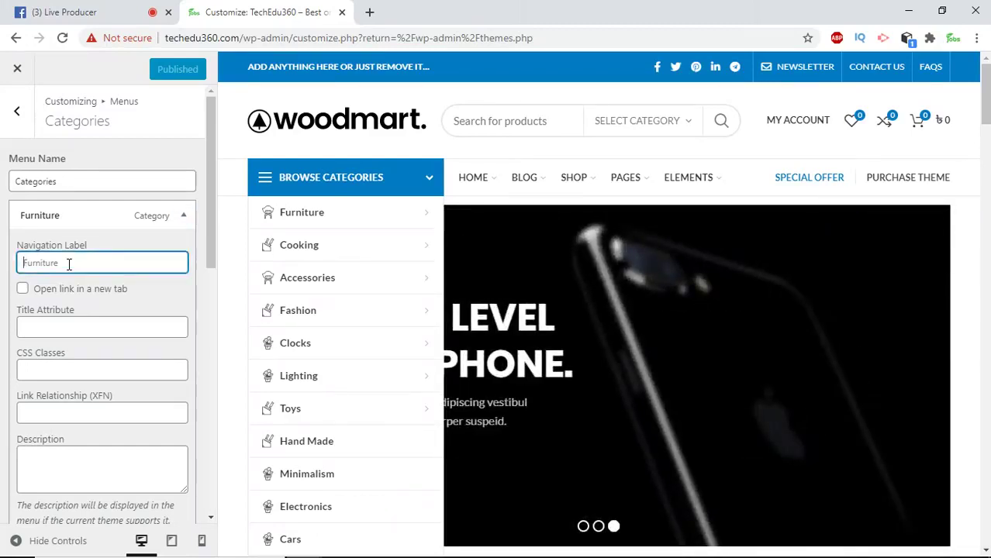
key("ctrl+a")
type("Com")
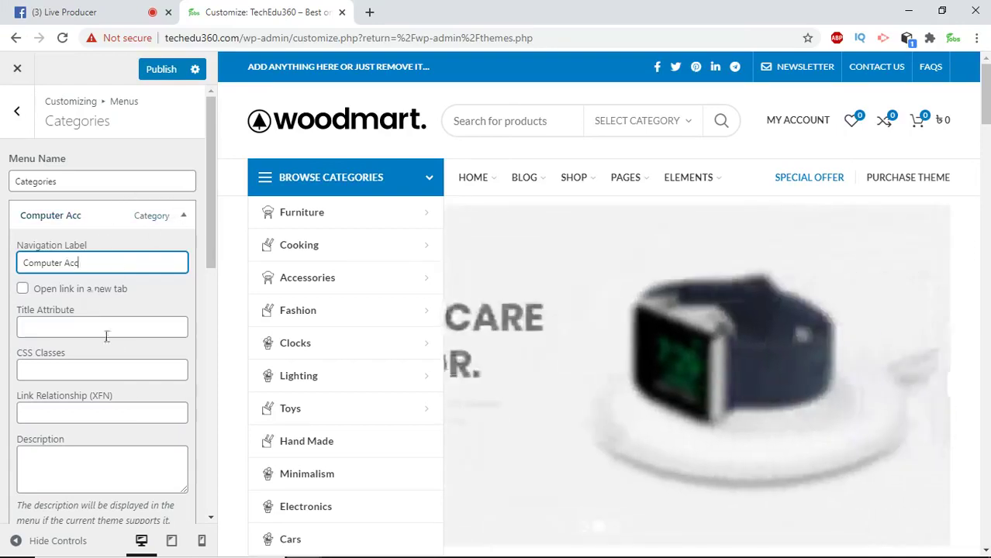
Remove the Computer Acc item, originally Furniture, from the Categories menu
scroll(109, 402, "down", 2)
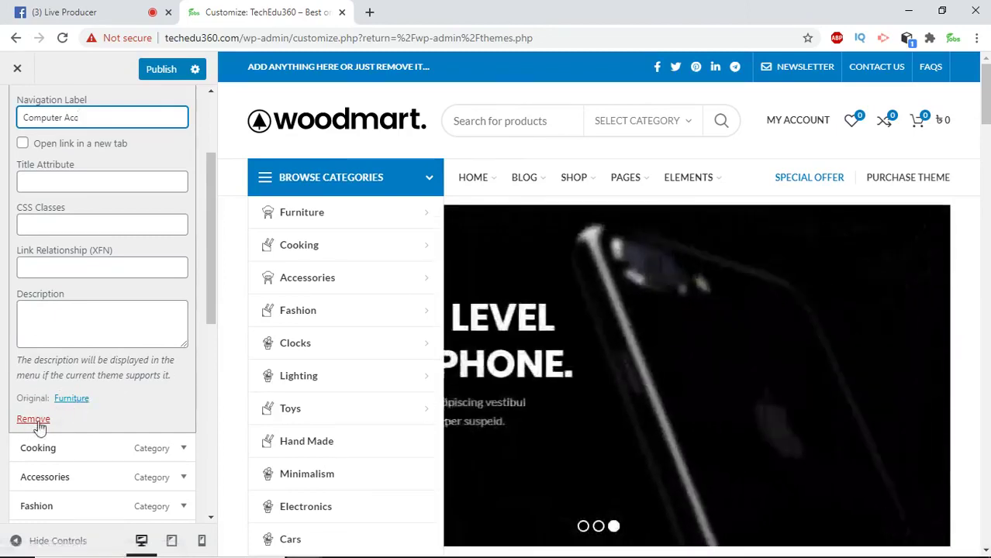
left_click(35, 420)
mouse_move(329, 221)
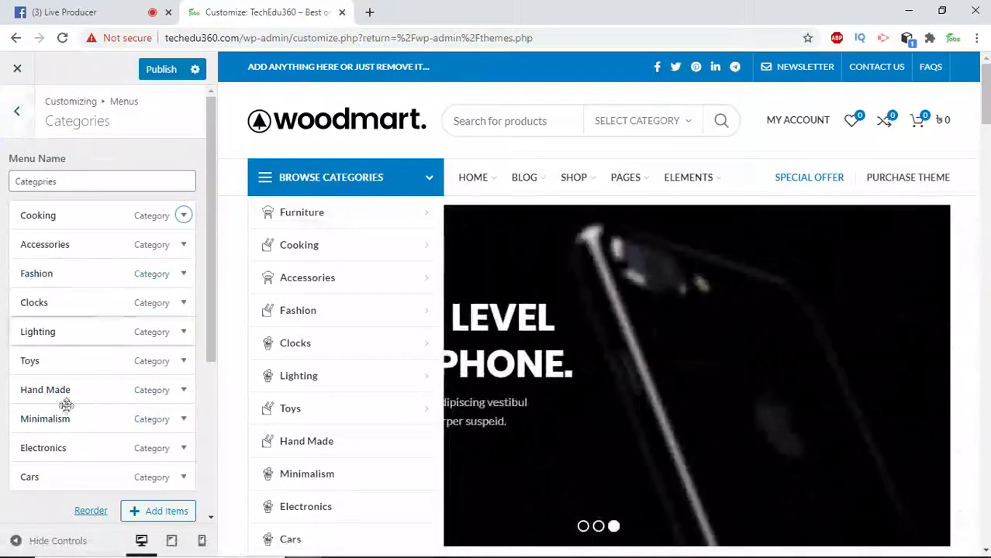
Review the remaining items and location options of the Categories menu, and return to the list of menus
scroll(97, 454, "down", 2)
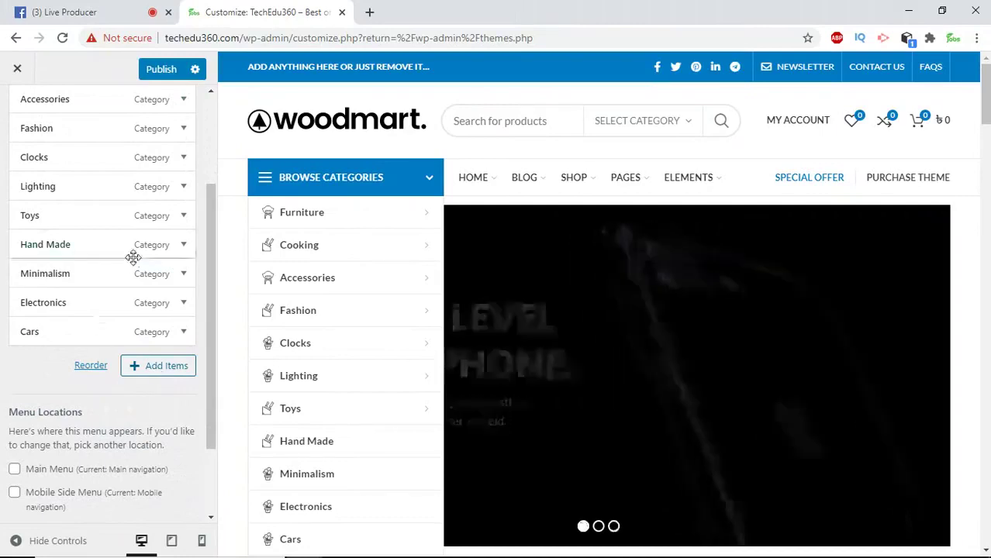
scroll(138, 281, "up", 1)
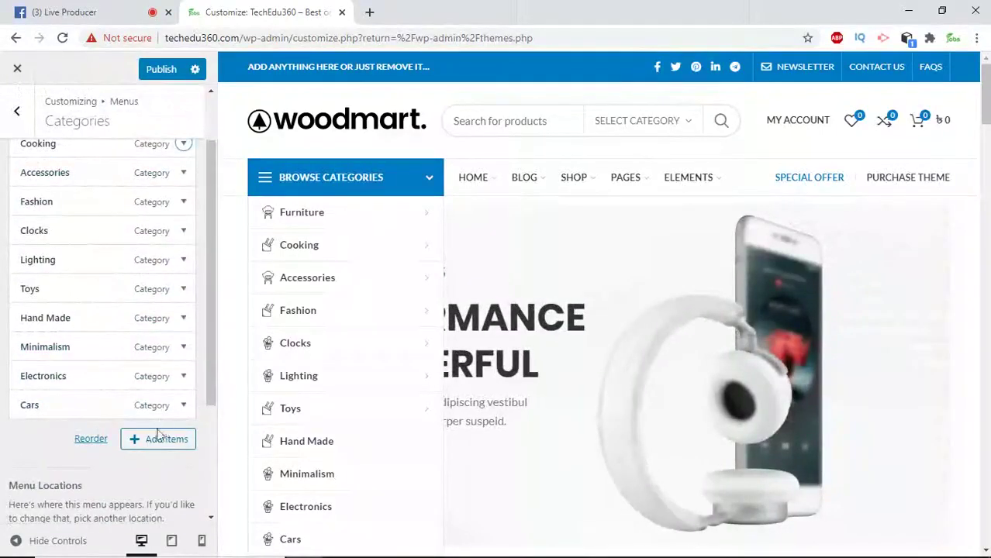
scroll(77, 238, "up", 1)
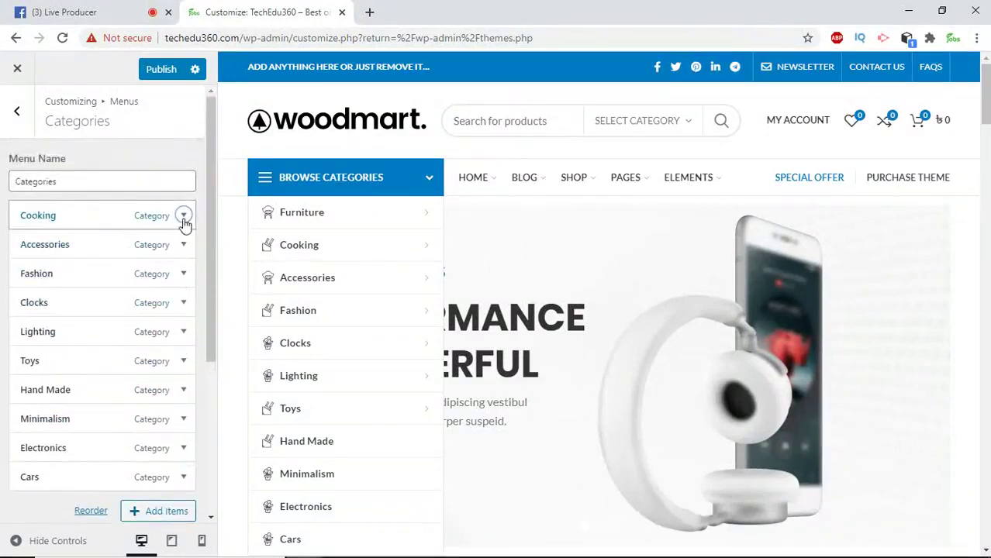
left_click(18, 113)
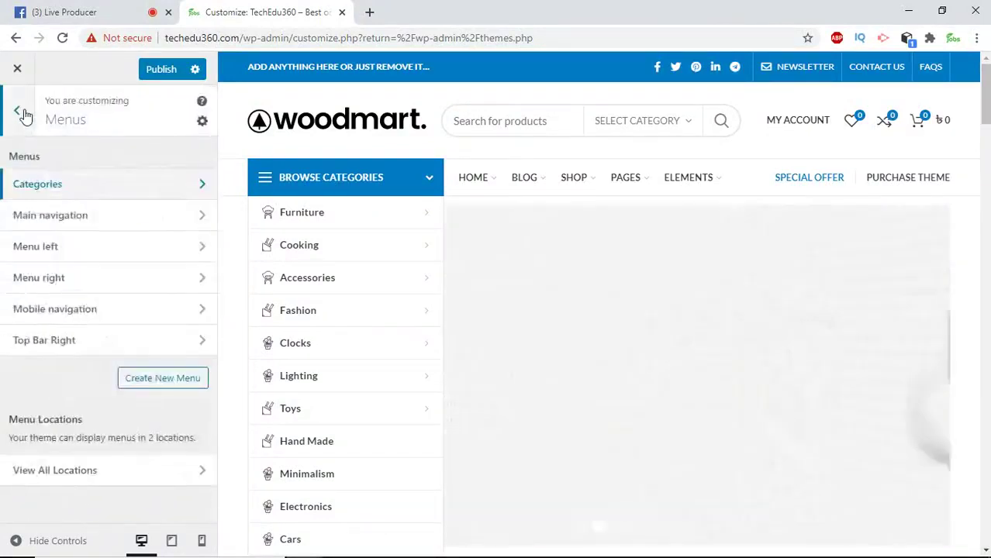
Reload the Customizer without publishing the pending menu changes, and reopen the Categories menu in the menu settings
left_click(155, 184)
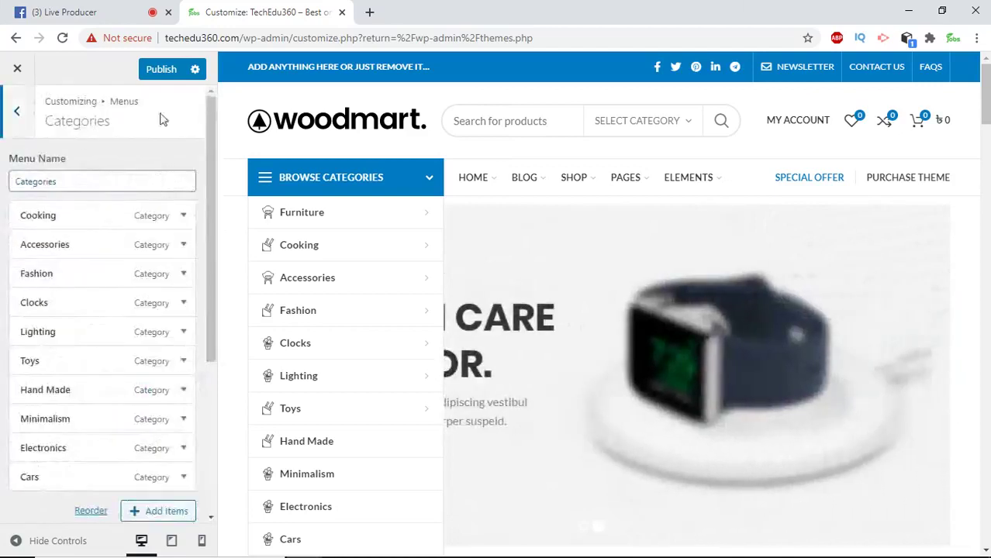
left_click(62, 37)
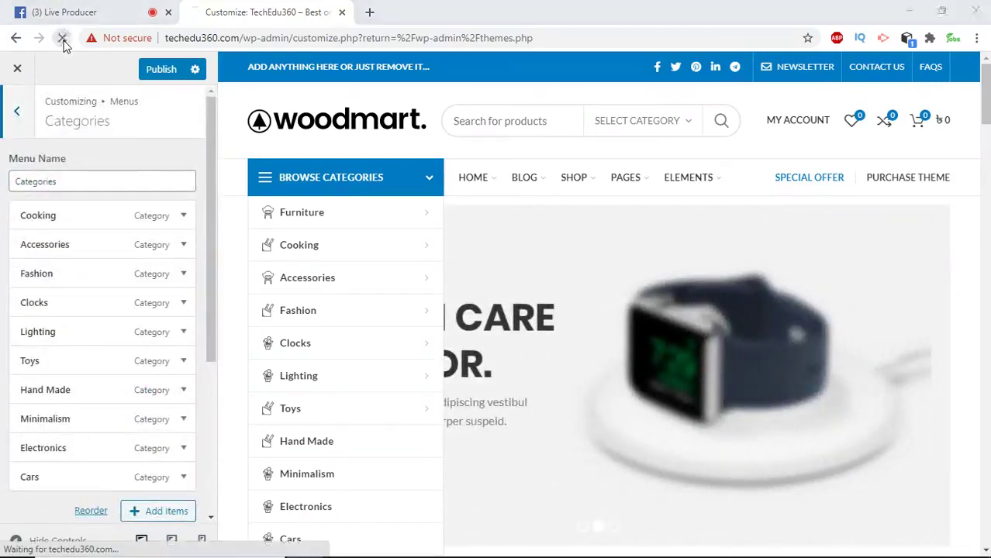
left_click(564, 121)
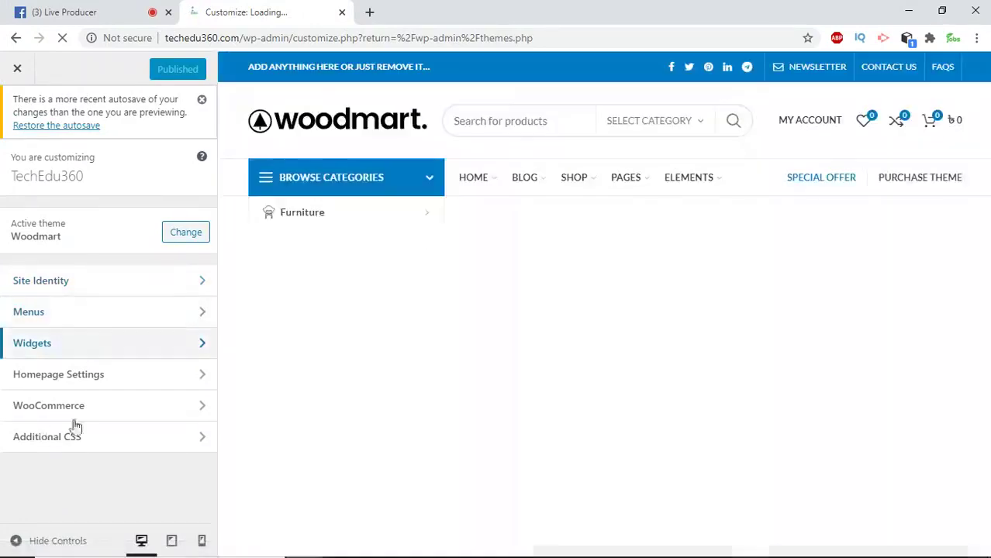
left_click(123, 316)
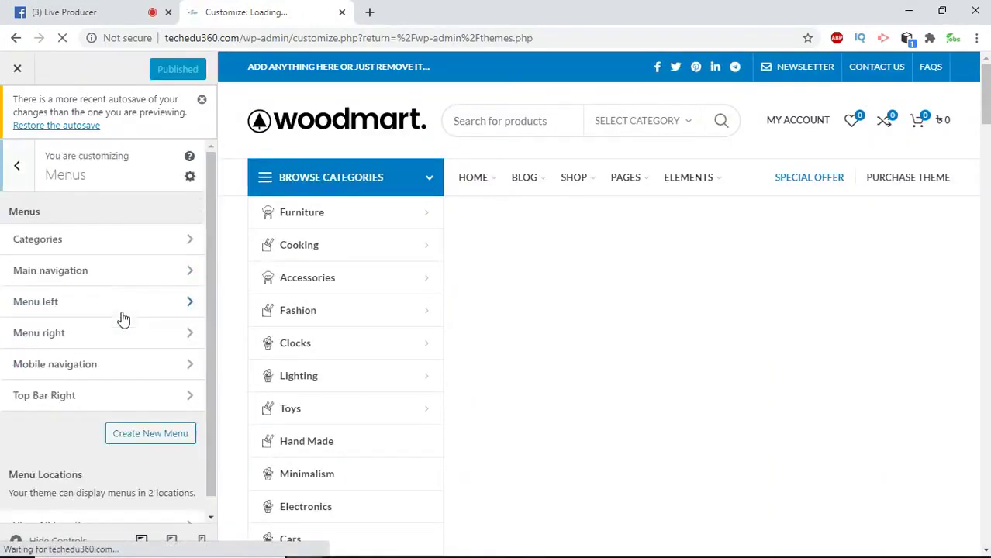
left_click(170, 246)
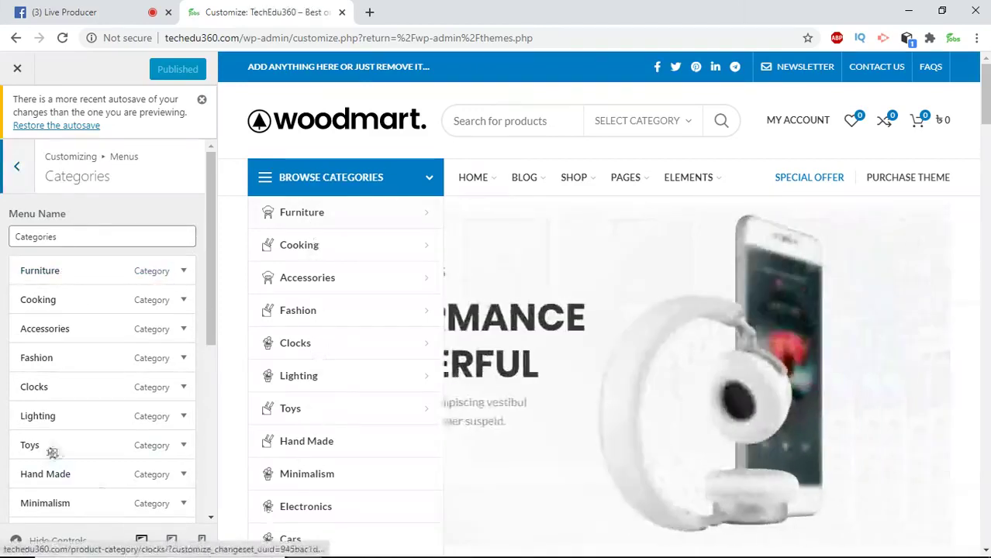
scroll(114, 293, "down", 4)
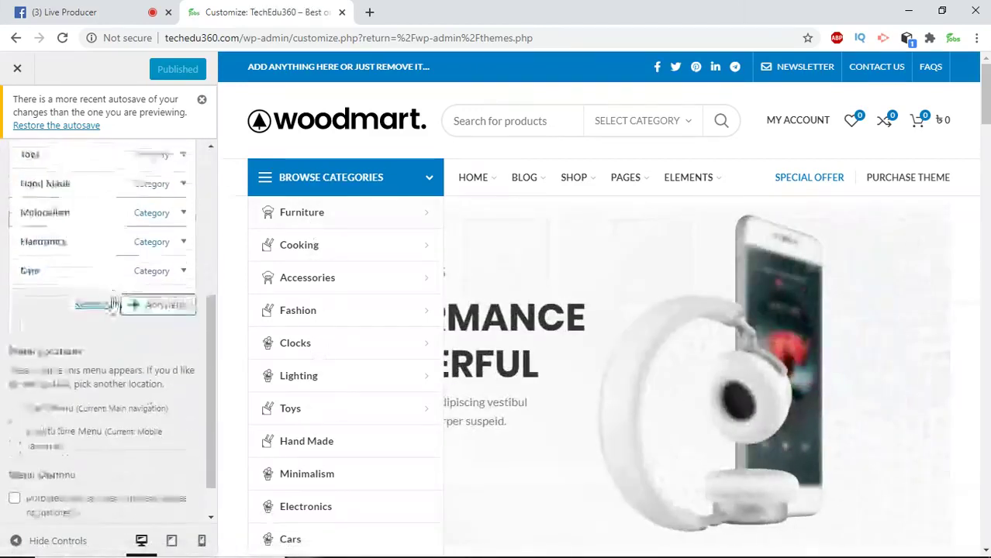
scroll(114, 304, "up", 5)
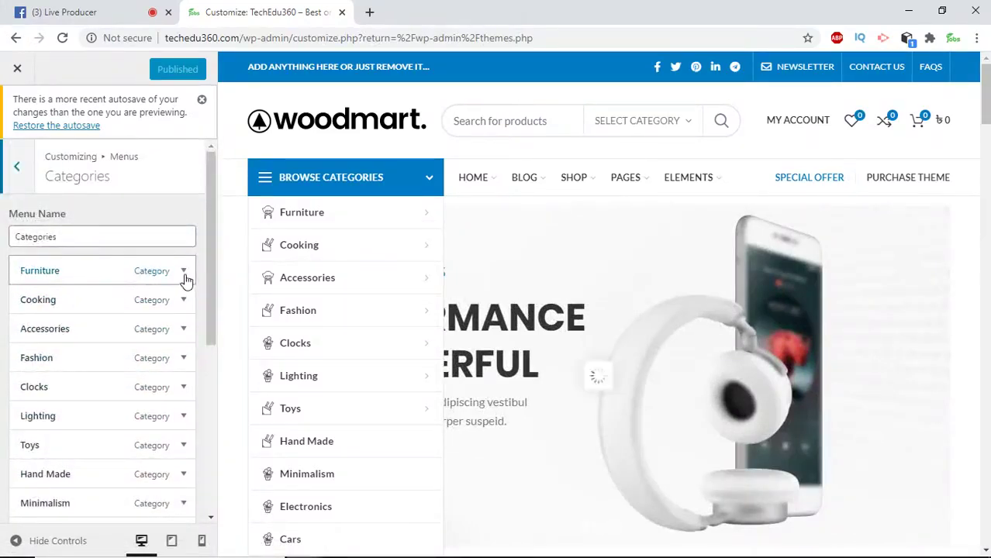
Set the navigation label of the Furniture item in the Categories menu to Keyboard Mouse
left_click(183, 273)
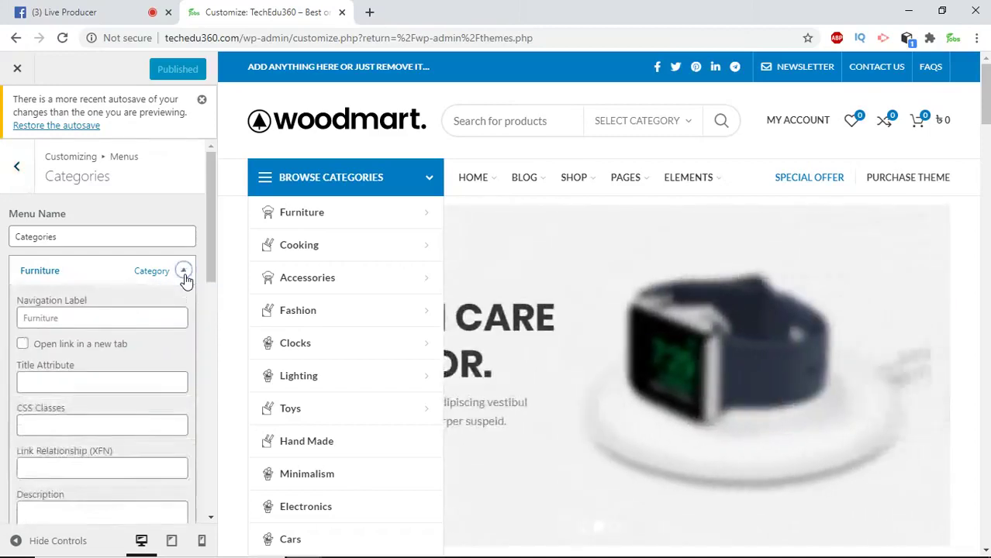
scroll(169, 325, "down", 1)
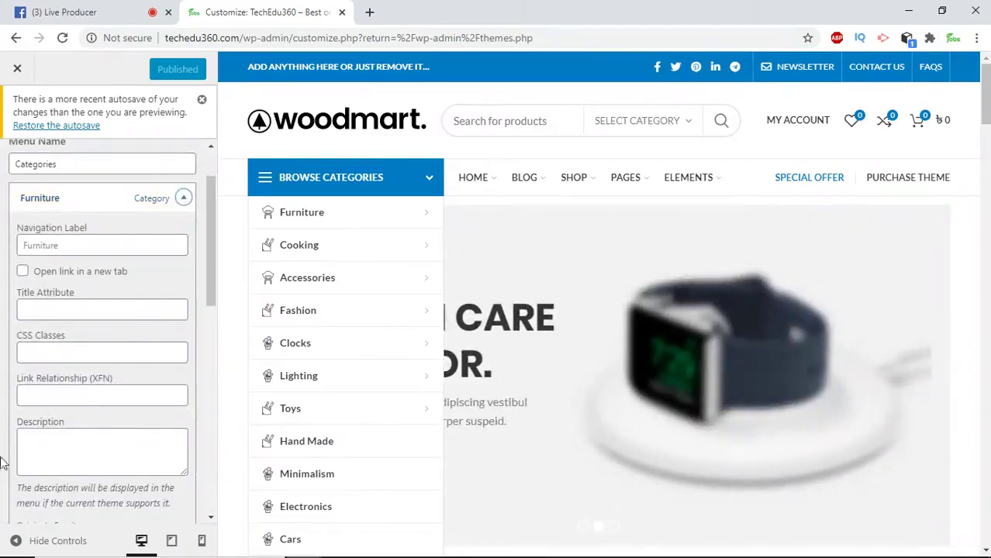
scroll(110, 416, "up", 1)
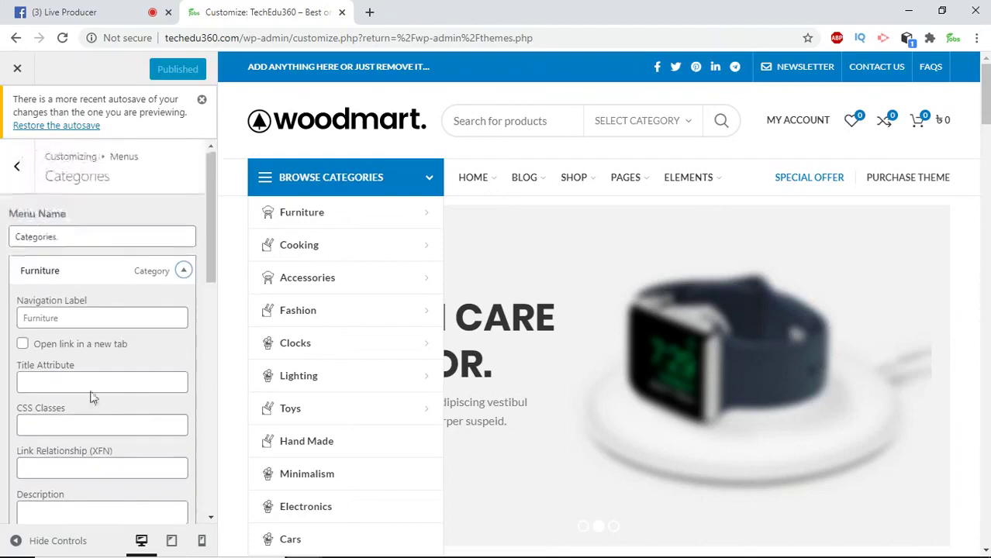
left_click(85, 319)
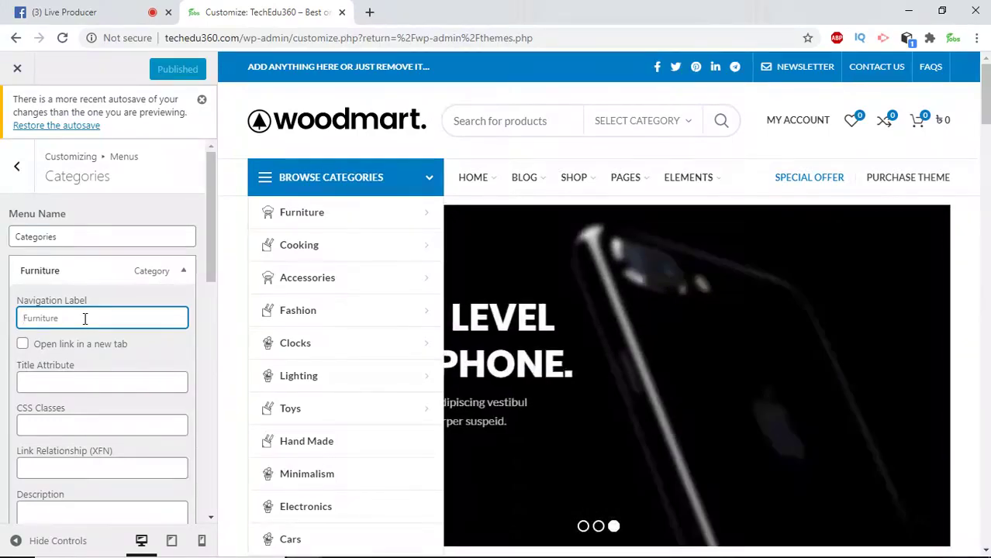
key("ctrl+a")
type("Key")
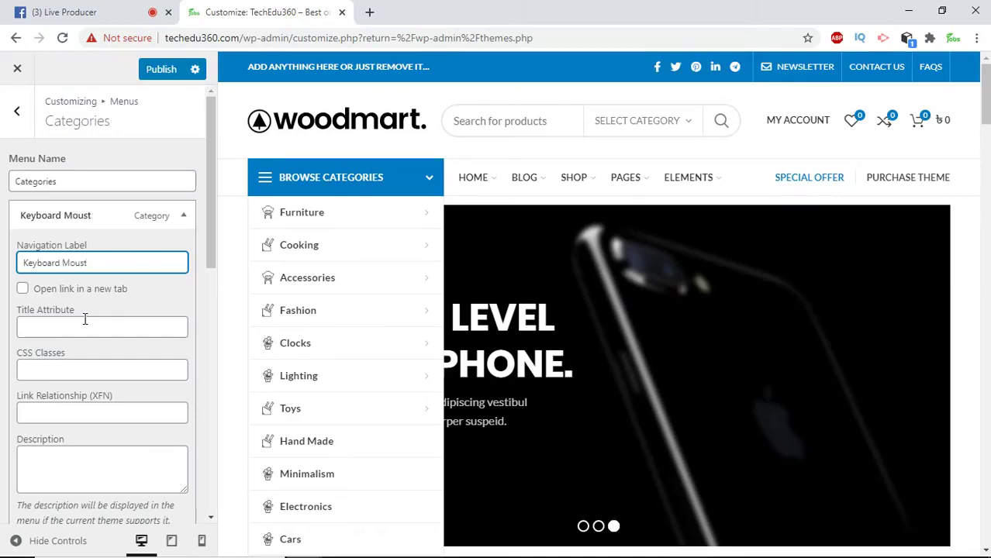
key("Left")
key("BackSpace")
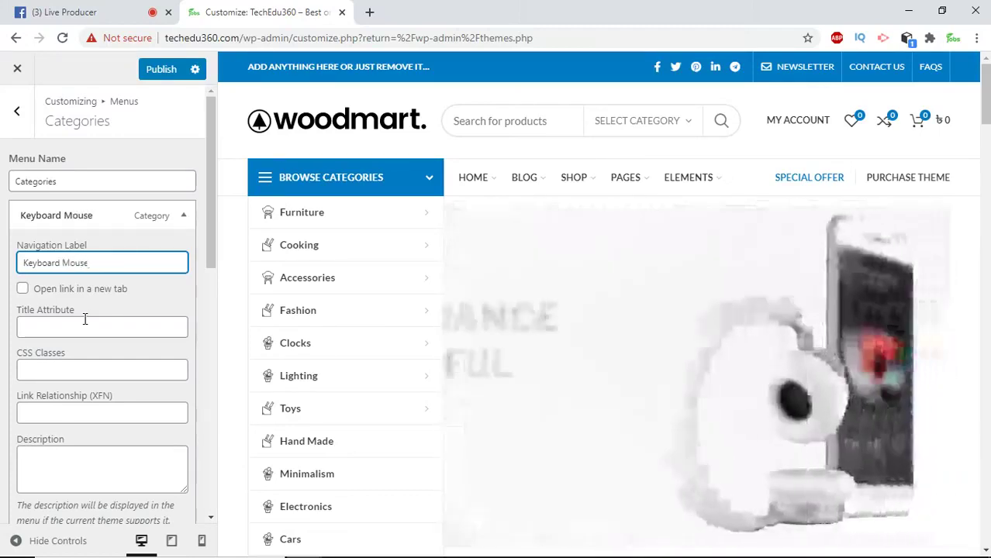
left_click(183, 217)
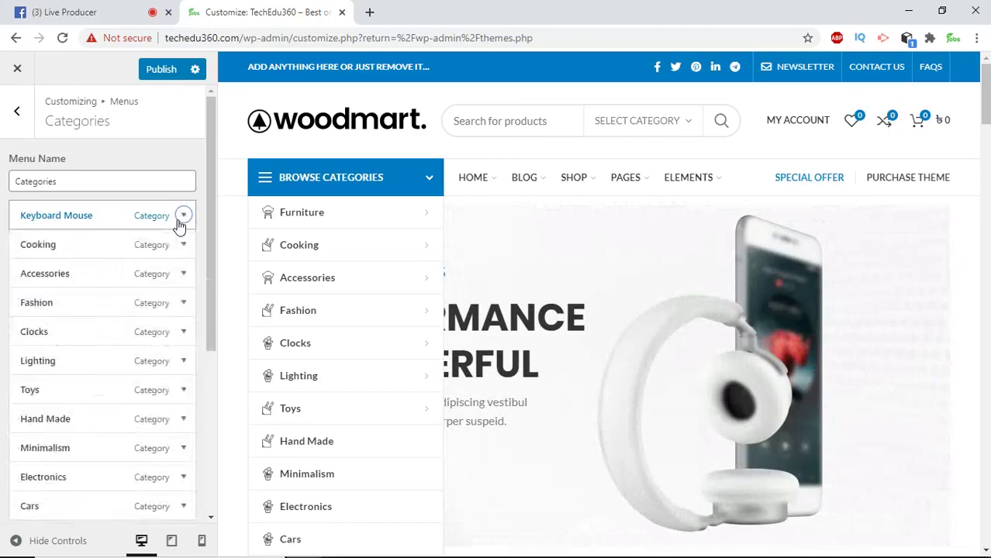
Check the settings of the Keyboard Mouse item and publish the Customizer changes
left_click(181, 218)
scroll(105, 373, "down", 4)
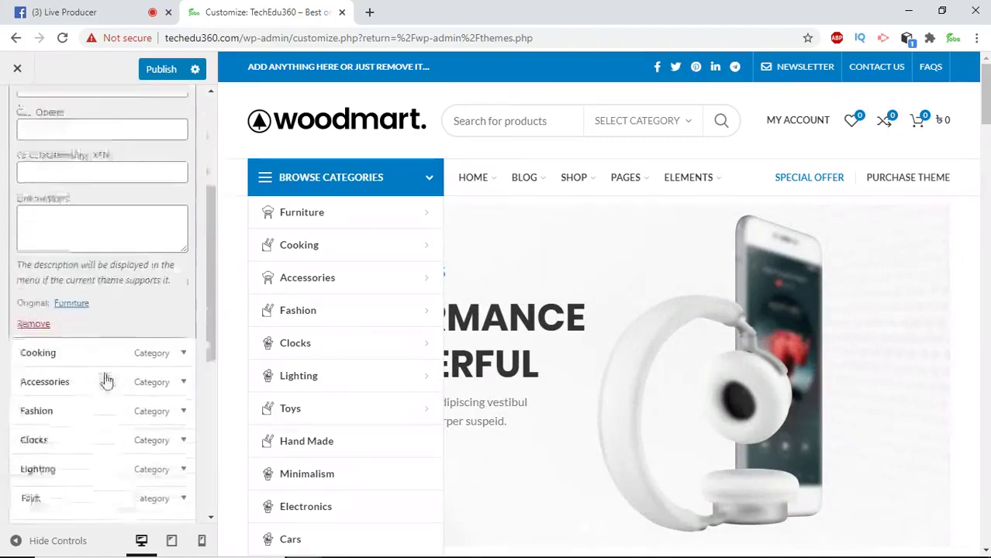
left_click_drag(211, 368, 211, 256)
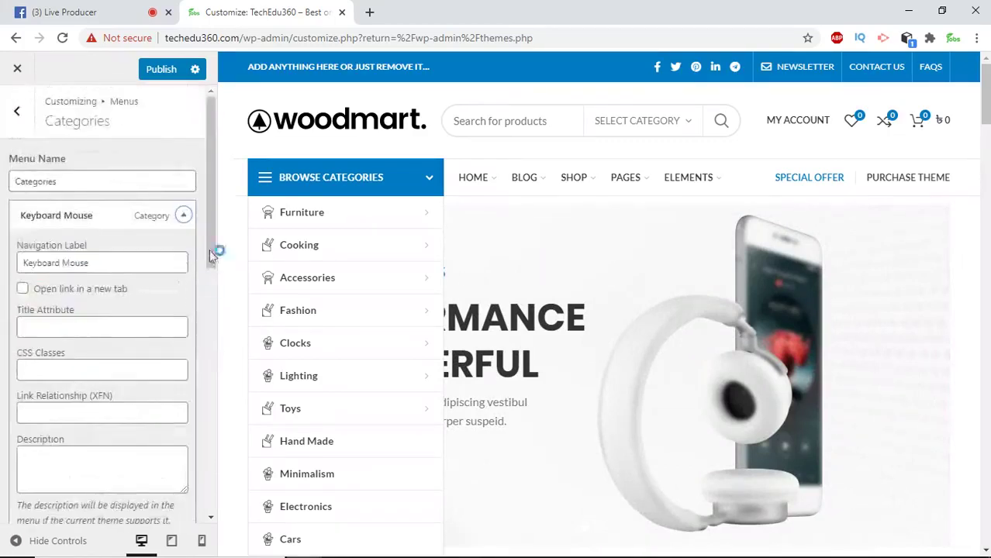
left_click(182, 216)
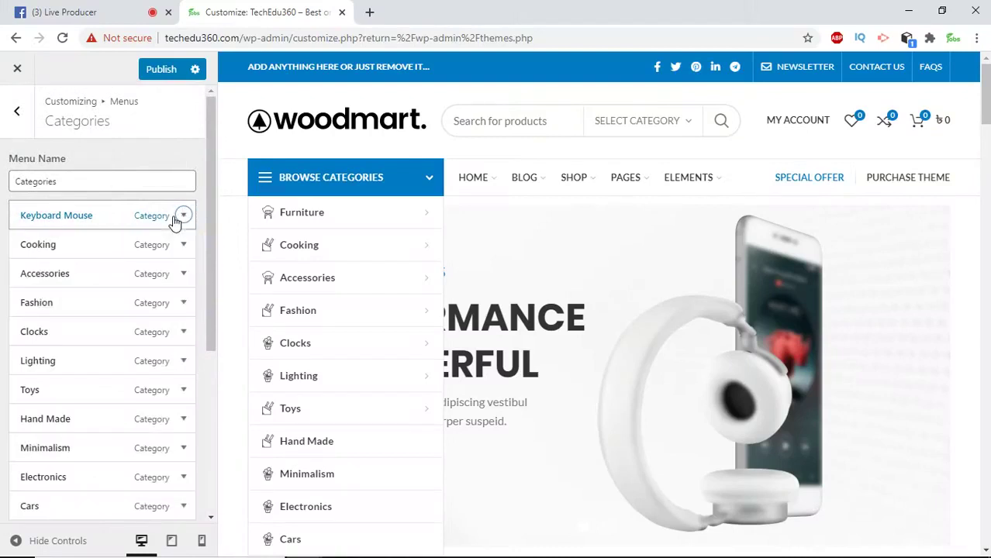
left_click(160, 75)
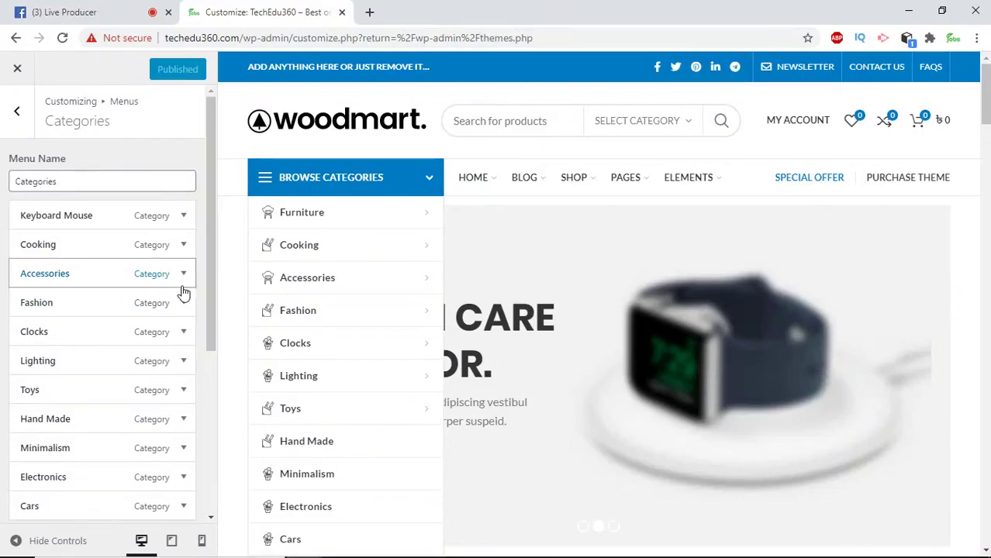
Reload the Customizer to check the published label in the preview, and reopen the Categories menu
mouse_move(302, 228)
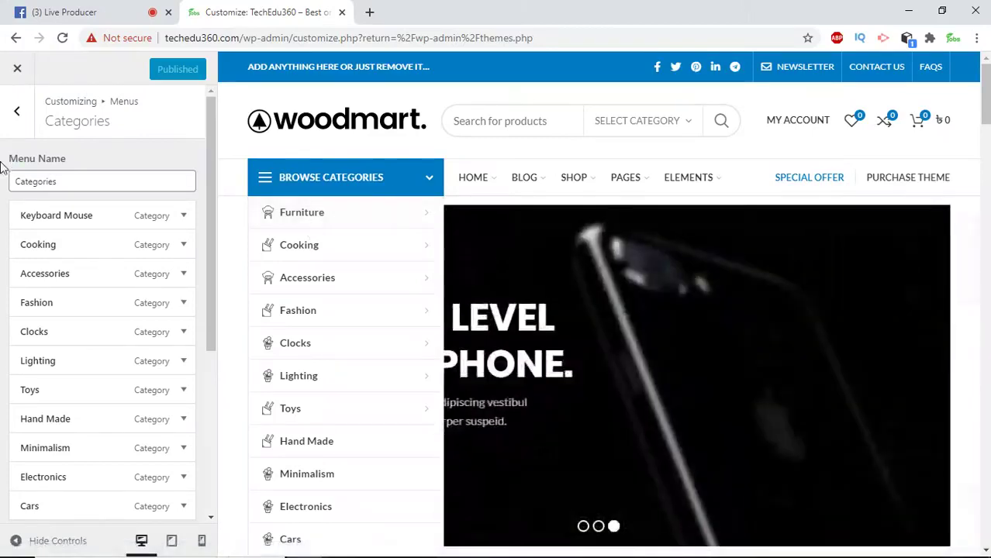
left_click(13, 121)
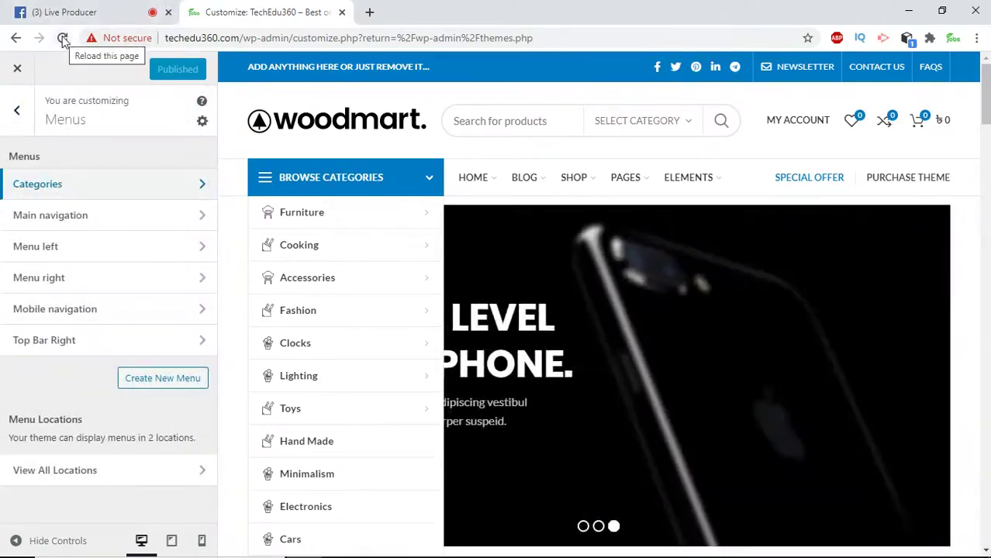
left_click(63, 38)
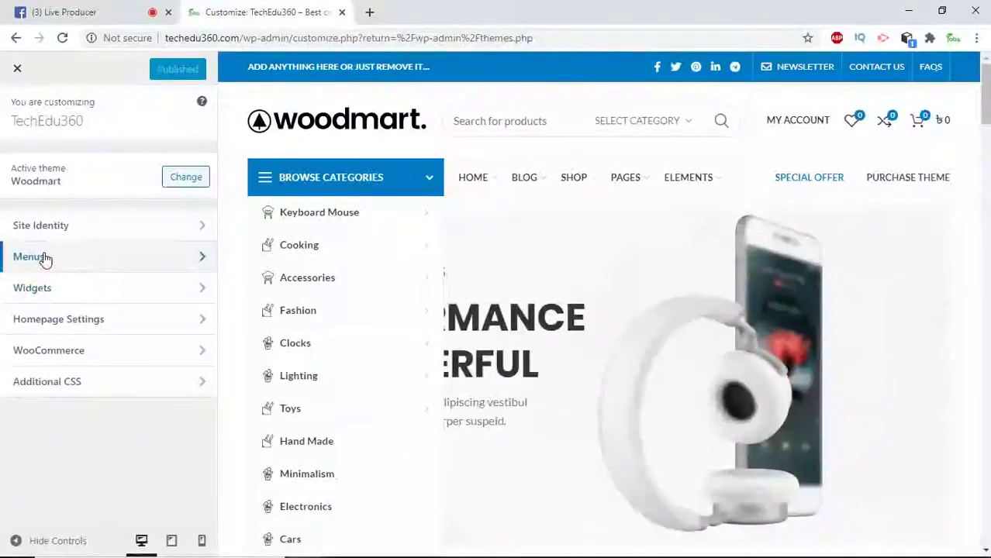
left_click(42, 256)
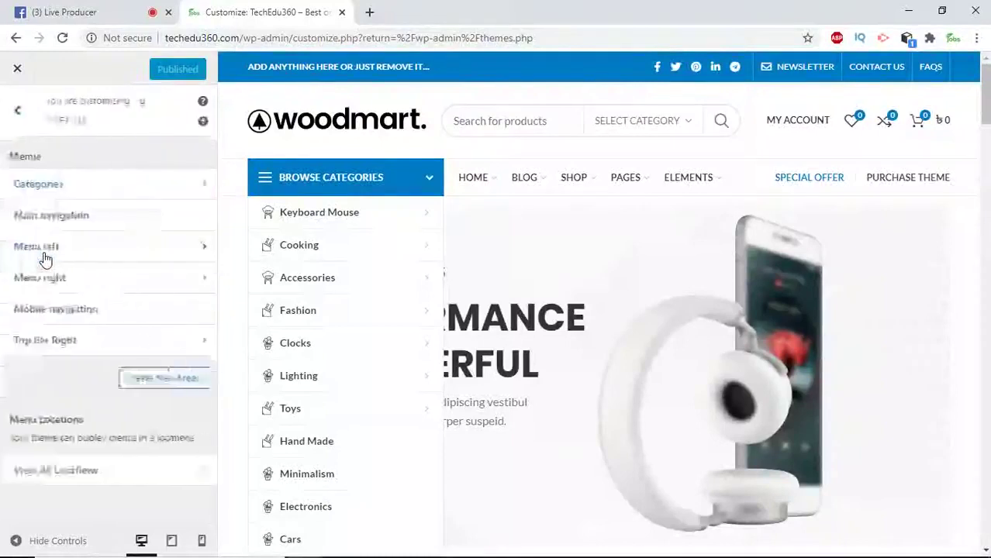
left_click(115, 194)
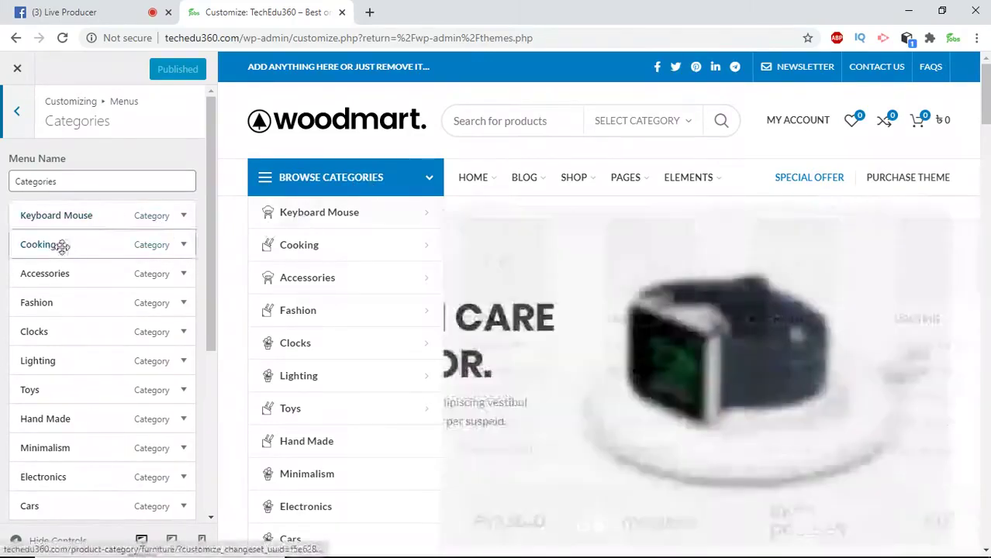
Examine the item types and product categories that can be added to the Categories menu, and return to the list of menus
scroll(77, 472, "down", 2)
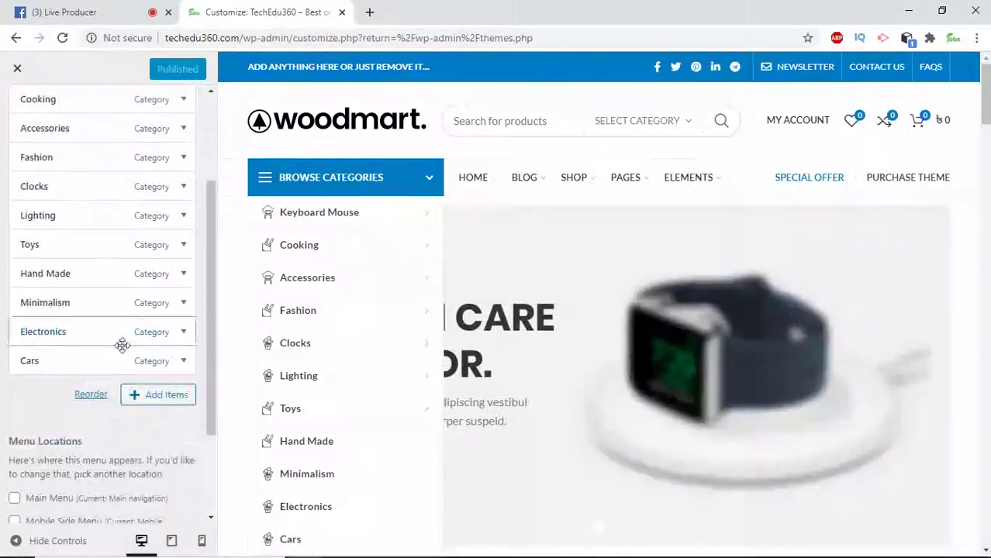
left_click(157, 402)
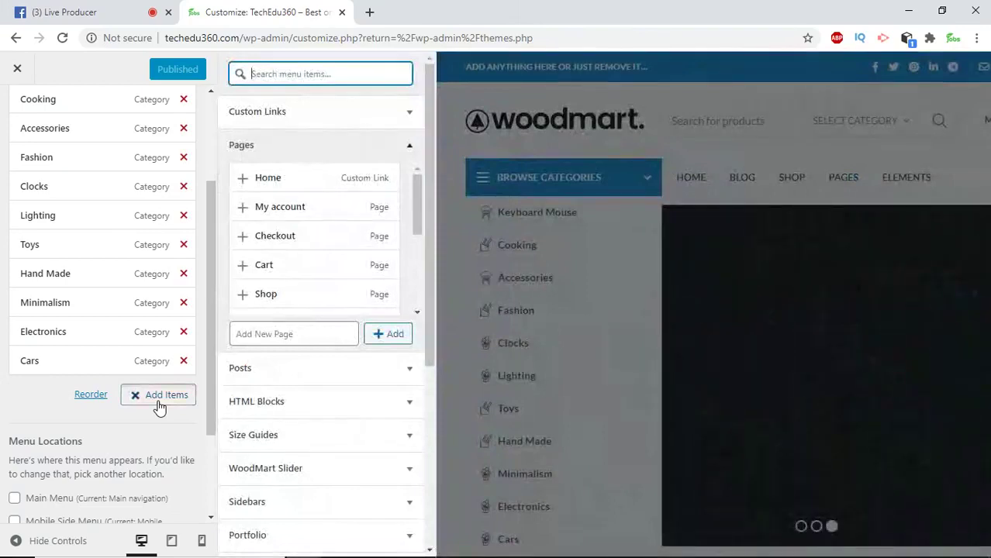
scroll(365, 444, "down", 6)
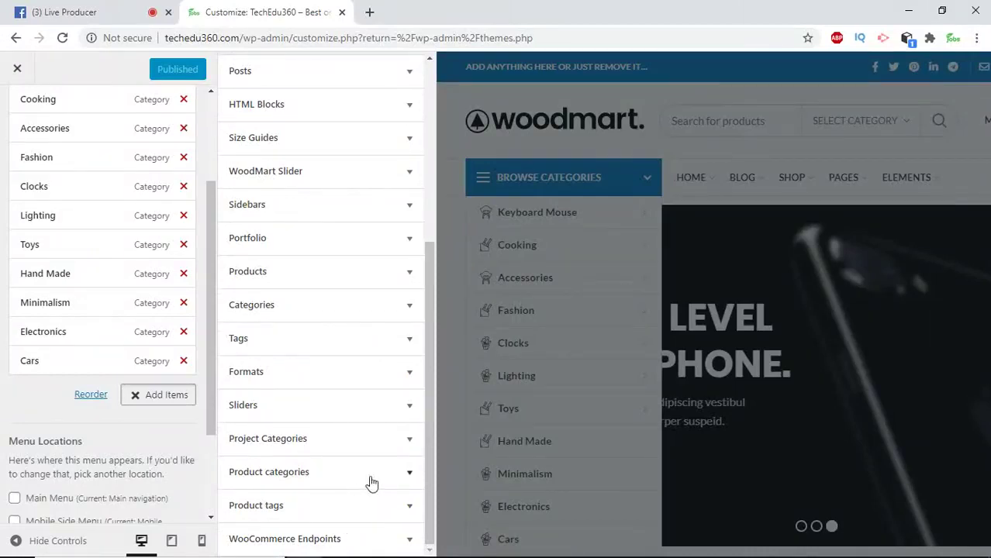
left_click(409, 474)
scroll(376, 434, "down", 5)
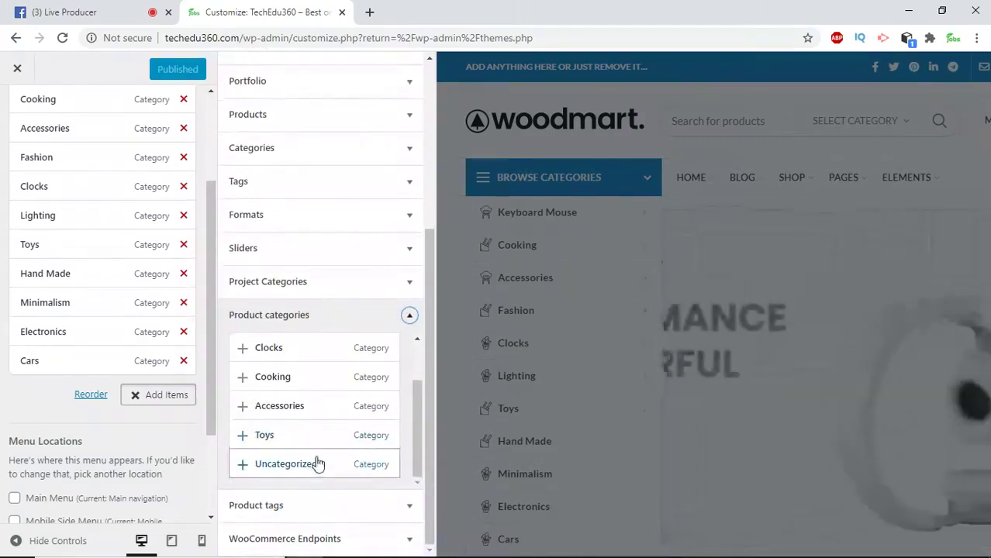
scroll(318, 463, "up", 3)
scroll(318, 463, "up", 3)
scroll(321, 460, "down", 3)
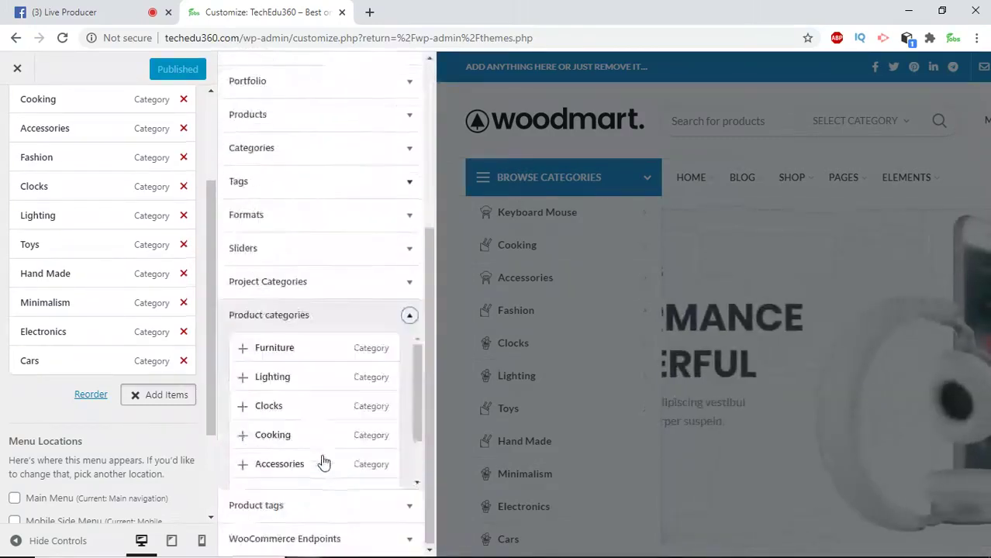
scroll(314, 439, "up", 3)
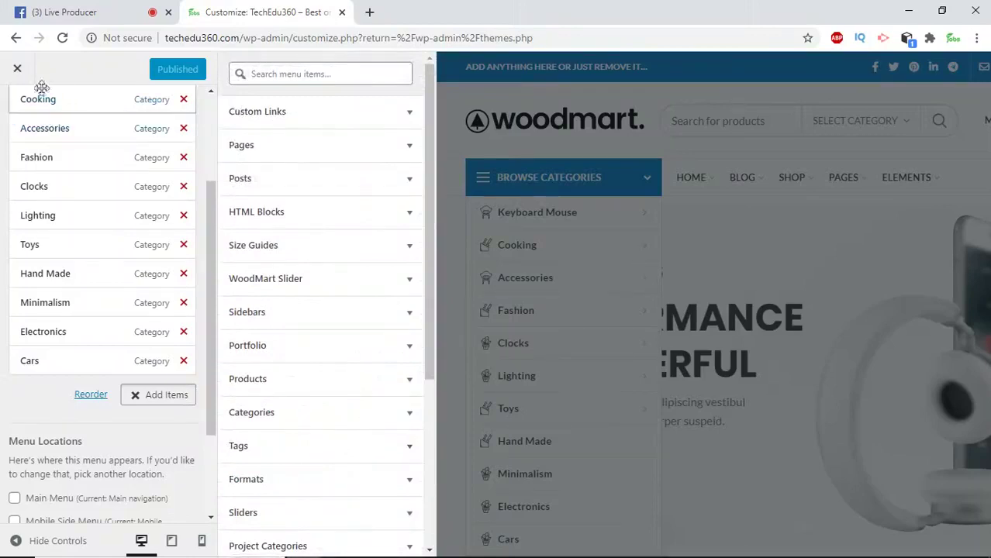
scroll(150, 247, "up", 3)
scroll(349, 373, "down", 5)
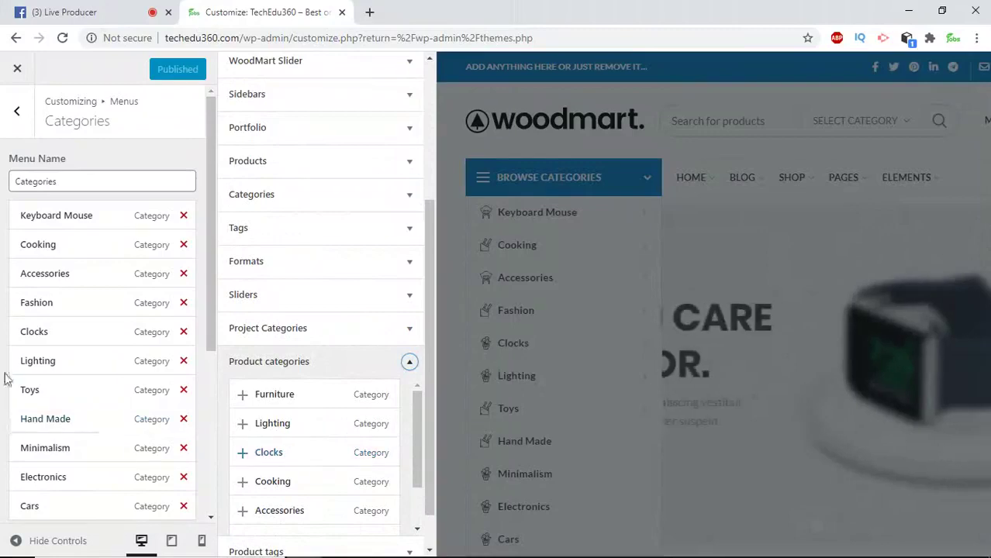
left_click(22, 114)
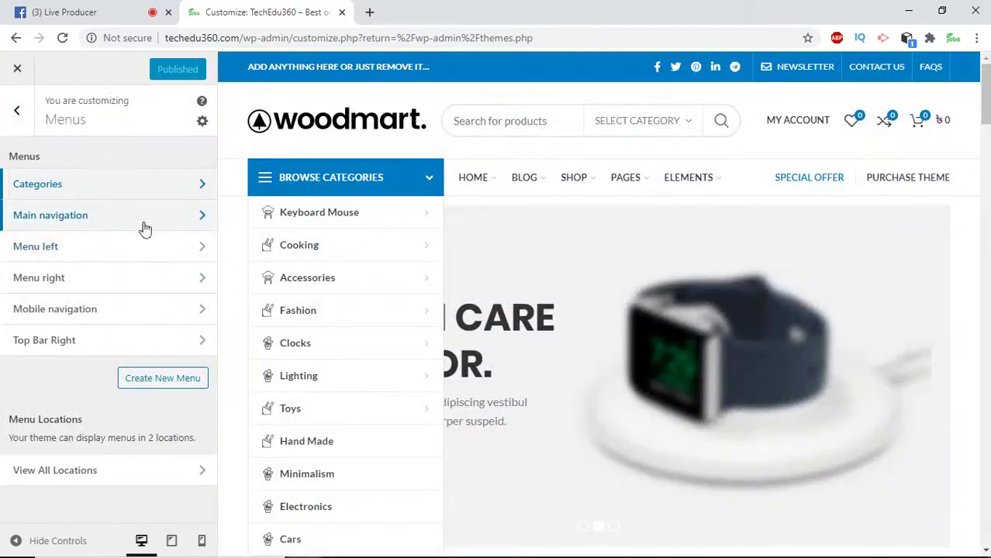
Open the Main navigation menu and review its items, location settings and menu options
left_click(173, 224)
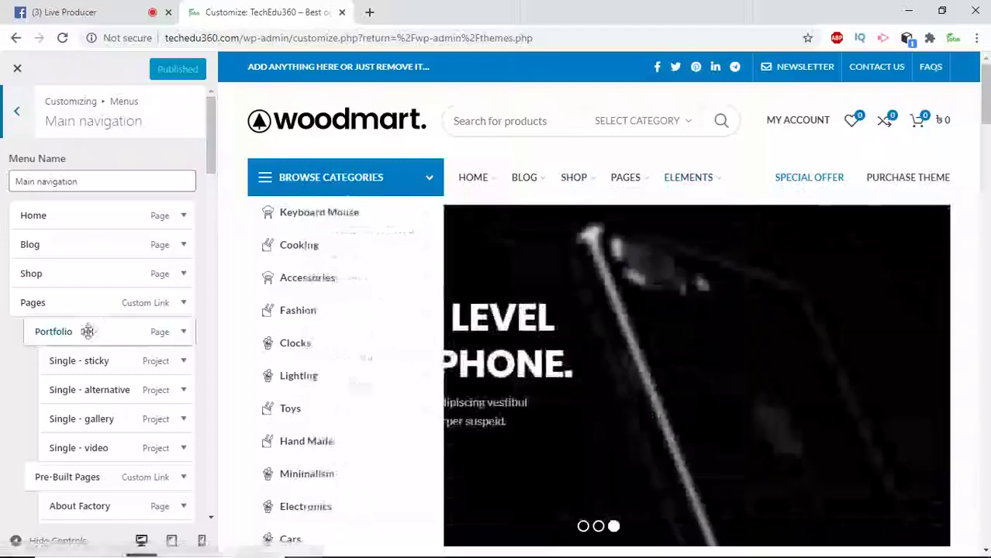
scroll(117, 327, "down", 15)
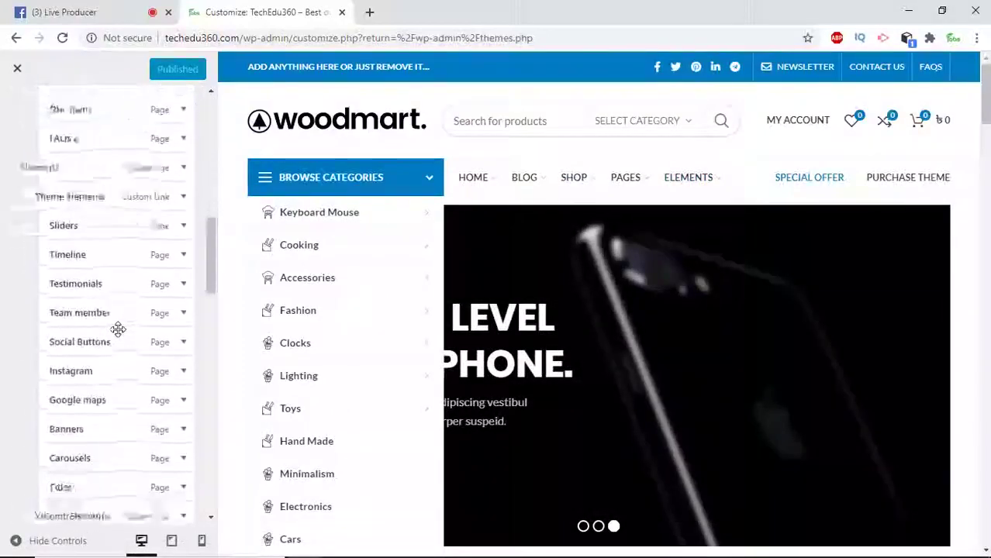
scroll(117, 330, "down", 10)
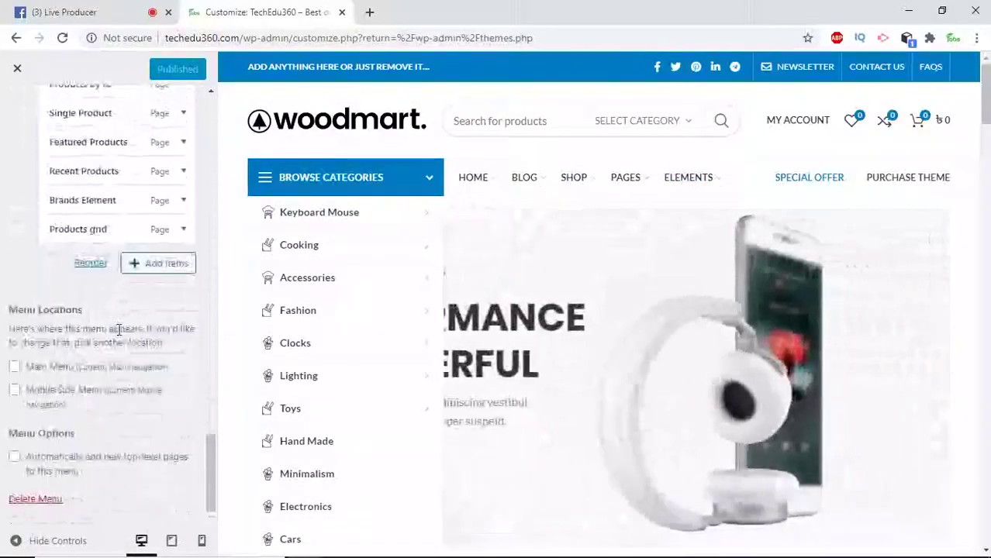
scroll(118, 329, "up", 15)
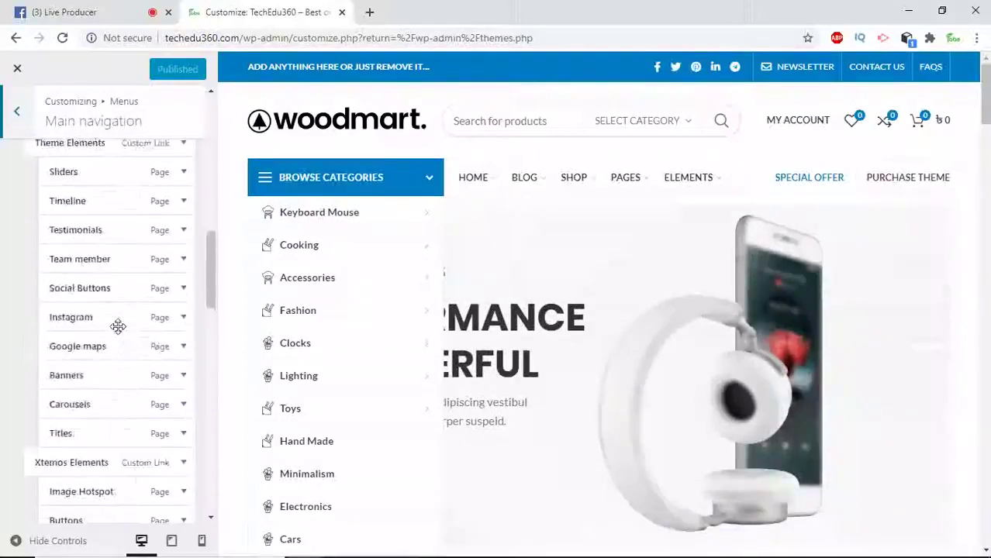
Check the settings of the Home, Blog and Shop items in the Main navigation menu and the Home dropdown in the preview
scroll(118, 326, "up", 10)
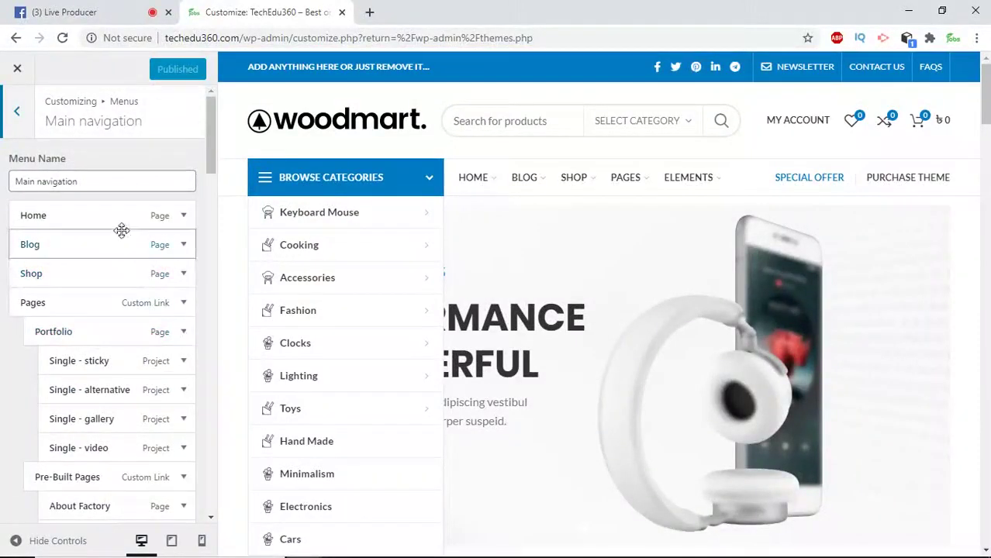
left_click(183, 216)
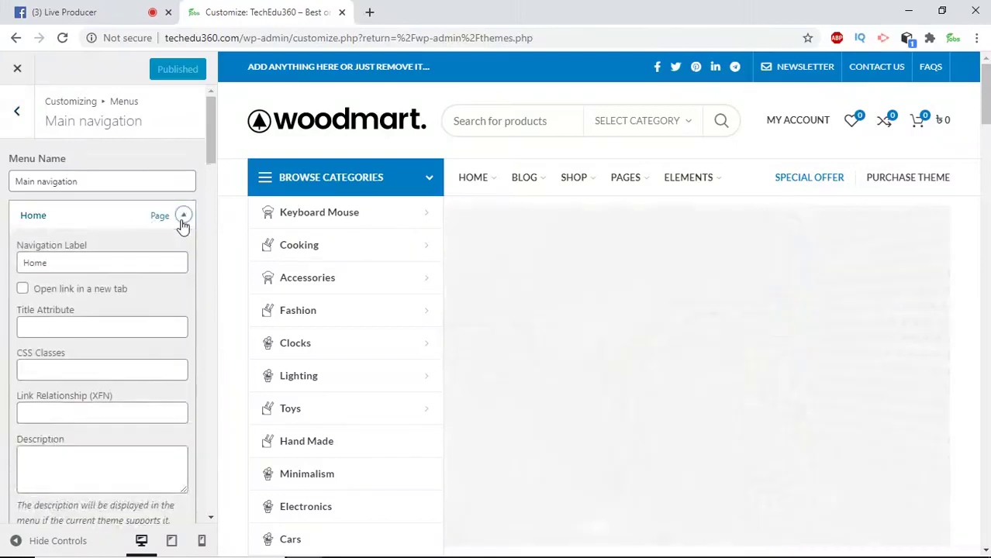
left_click(181, 217)
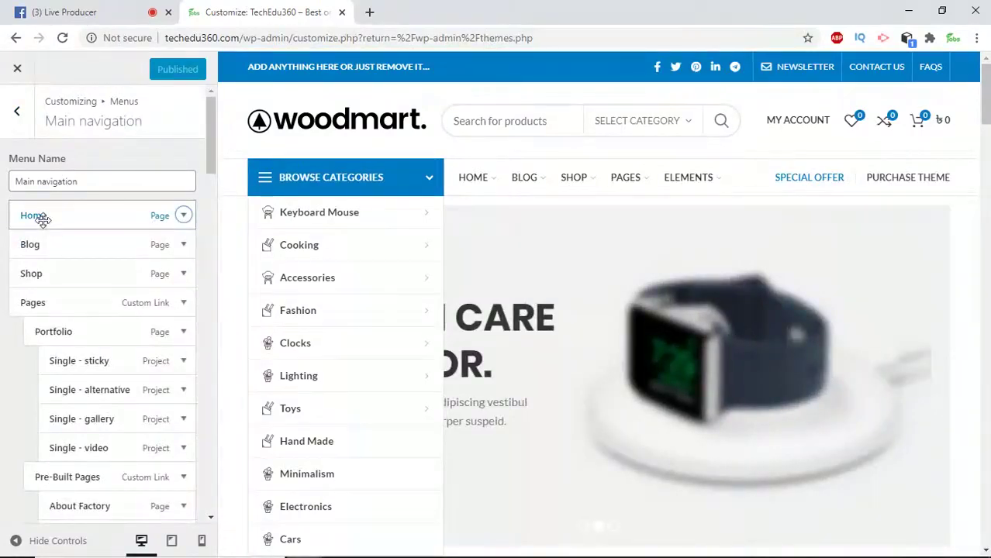
mouse_move(489, 190)
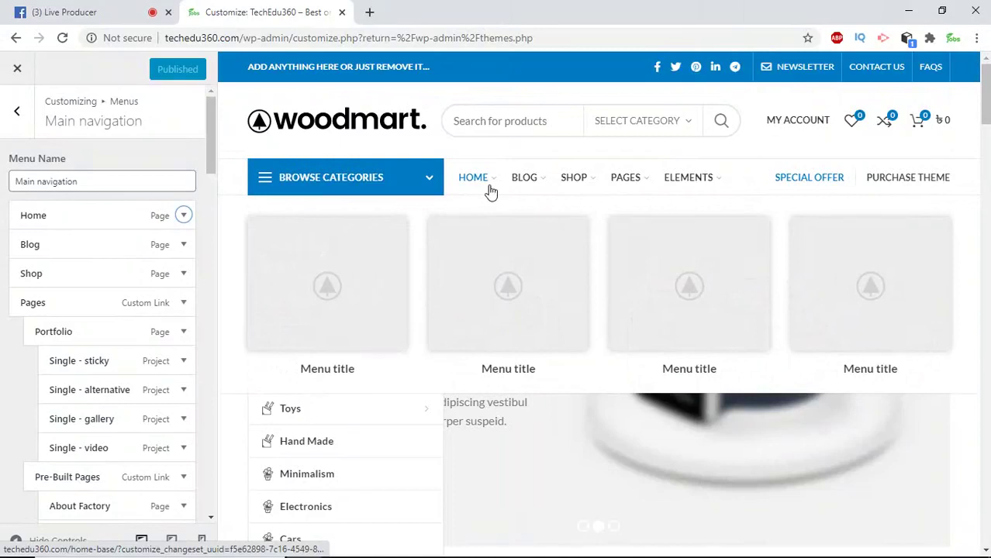
left_click(184, 245)
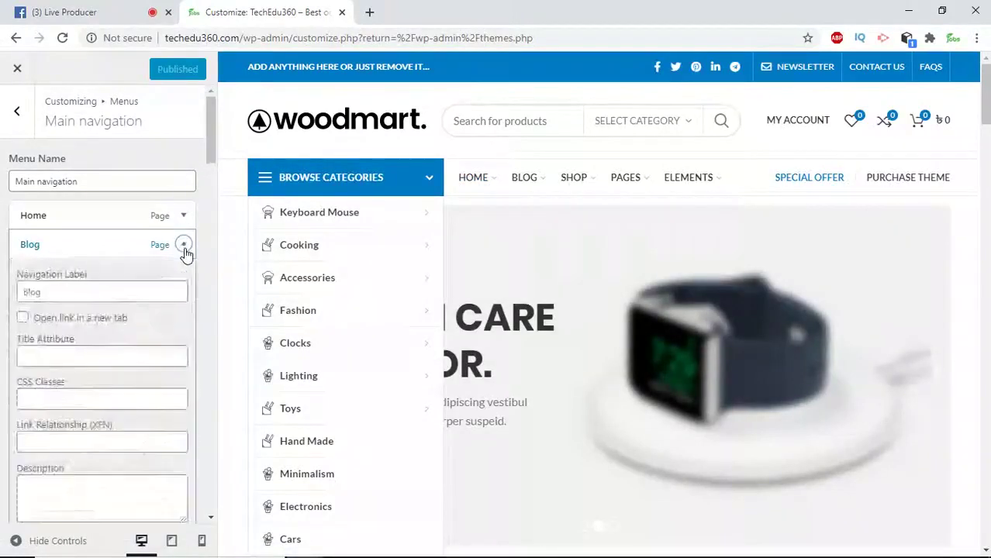
left_click(184, 245)
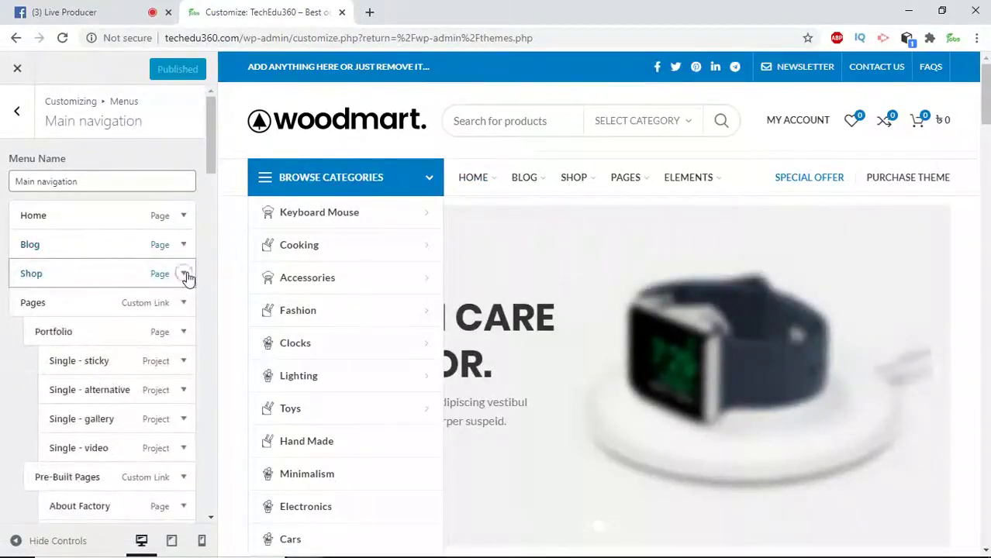
left_click(184, 273)
left_click(185, 274)
Check the settings of the Pages custom link and compare its sub-items with the Pages dropdown in the preview
scroll(177, 341, "down", 2)
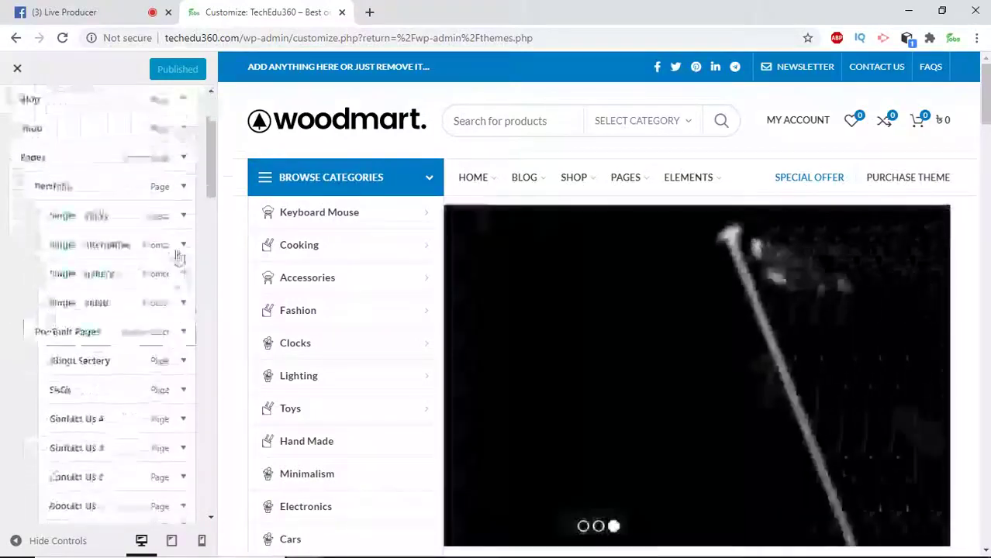
left_click(184, 159)
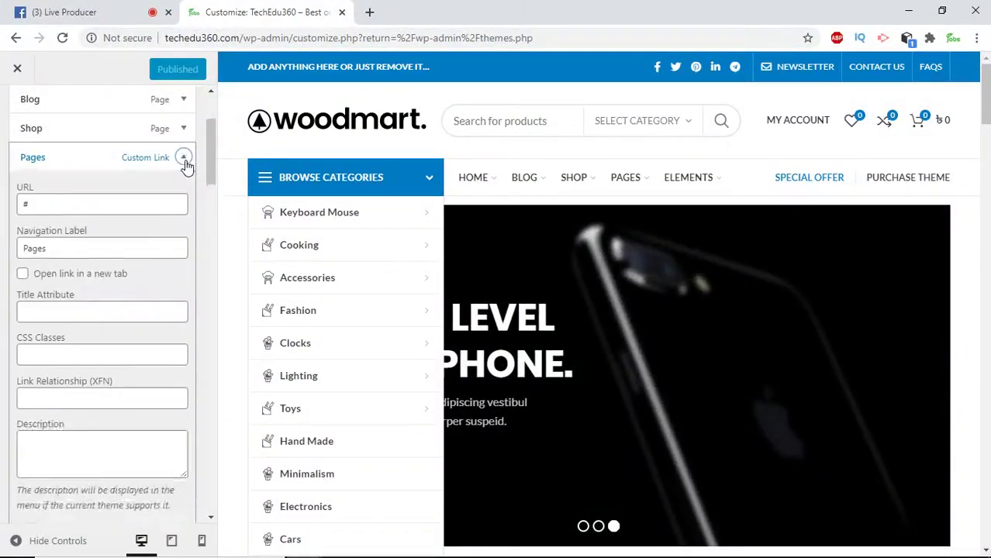
left_click(185, 160)
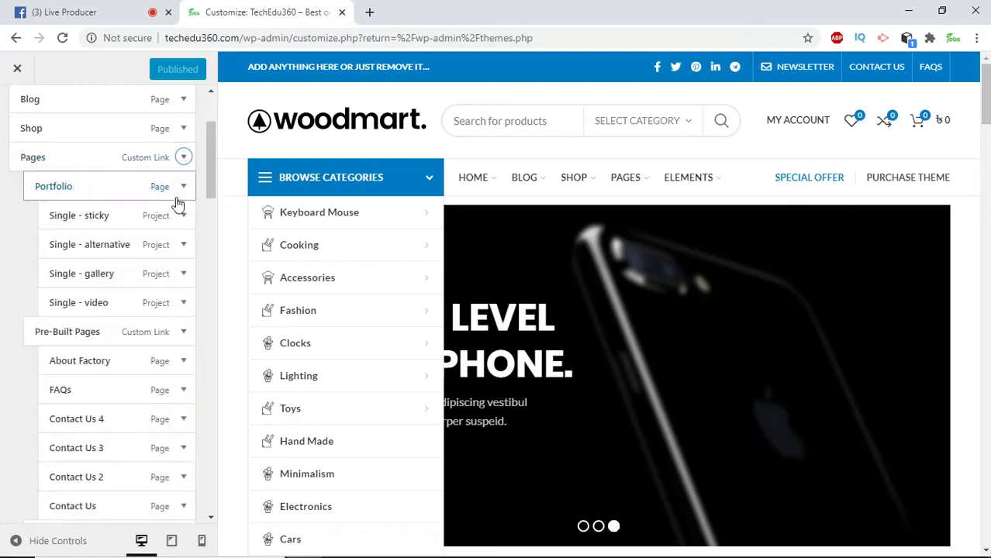
mouse_move(637, 186)
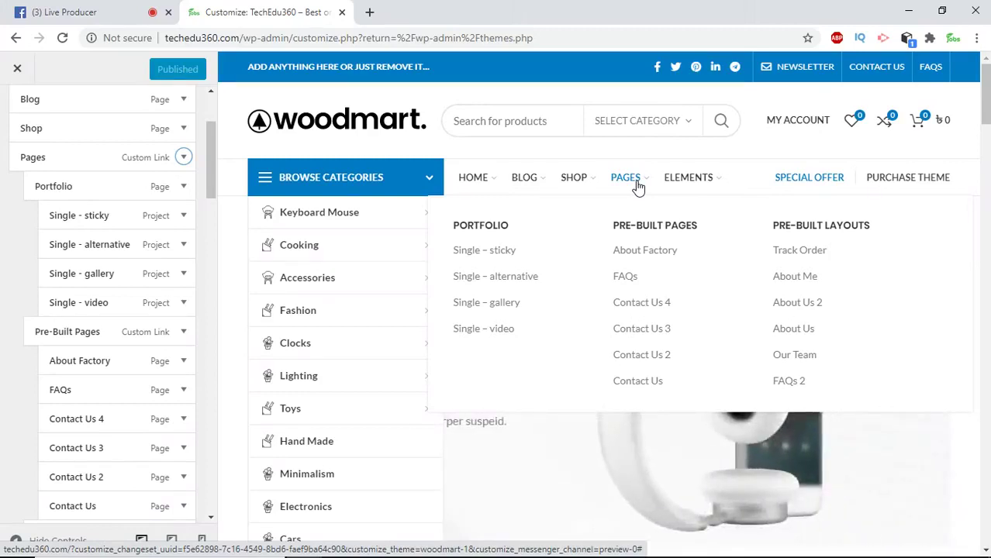
Remove the Single - sticky item under Portfolio, publish the change, and reload the Customizer to check the Pages dropdown
left_click(184, 217)
scroll(97, 353, "down", 3)
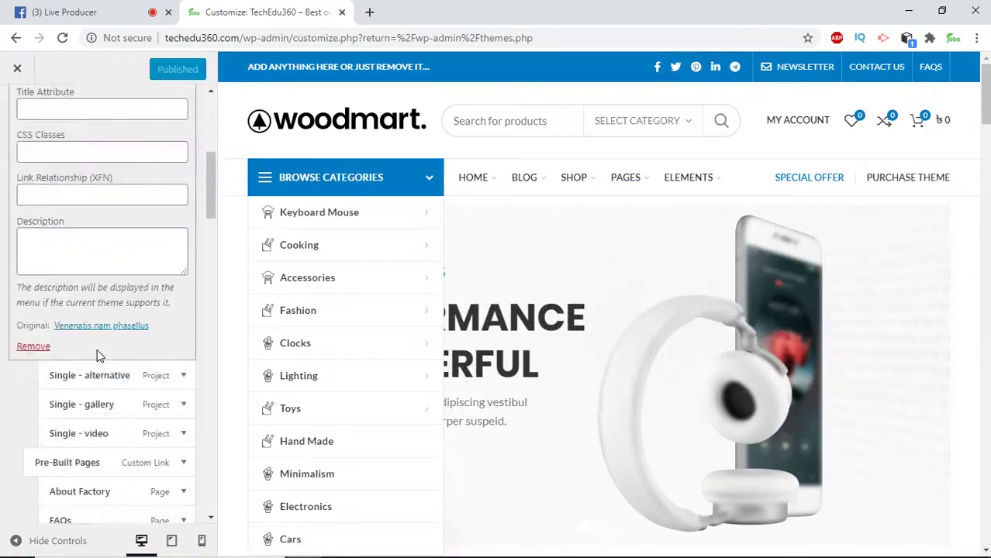
left_click(31, 347)
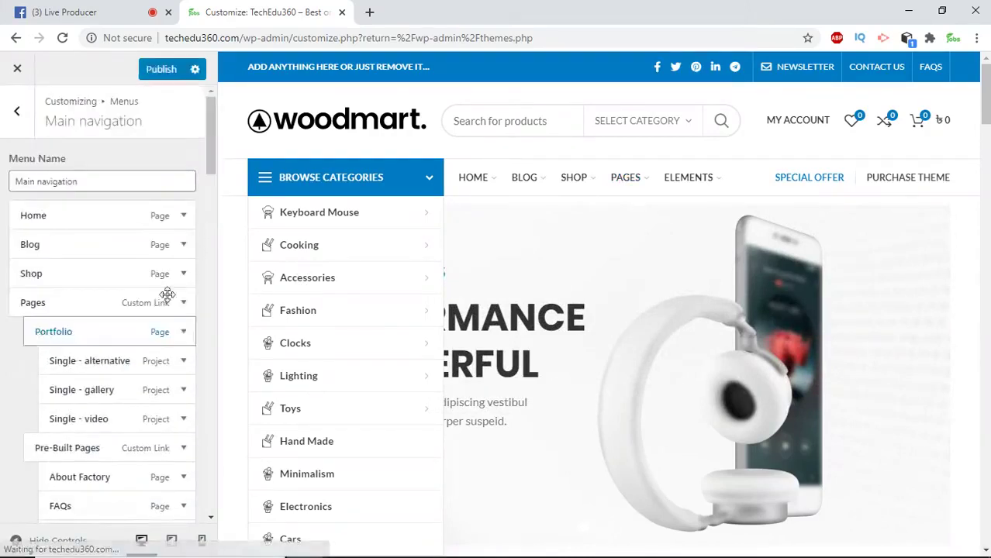
left_click(161, 69)
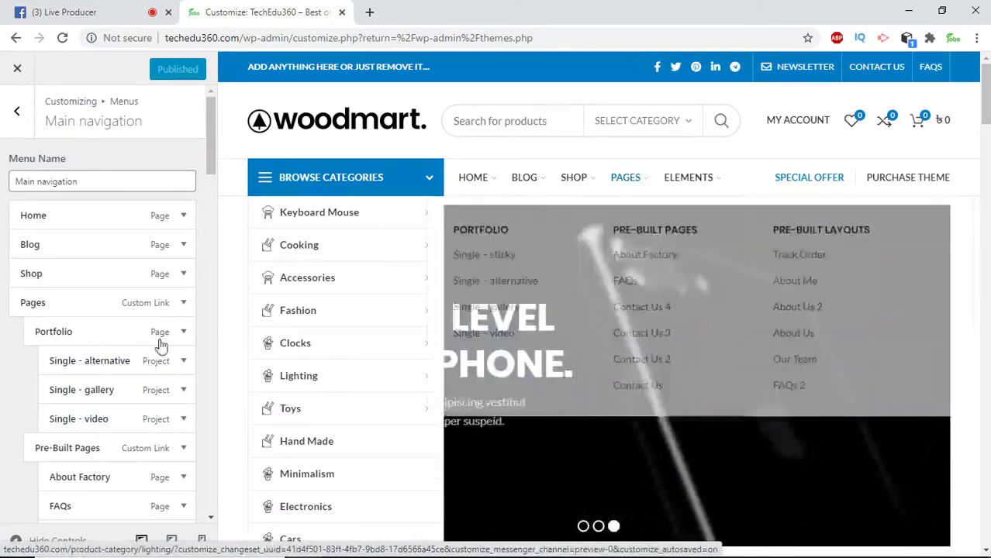
left_click(62, 37)
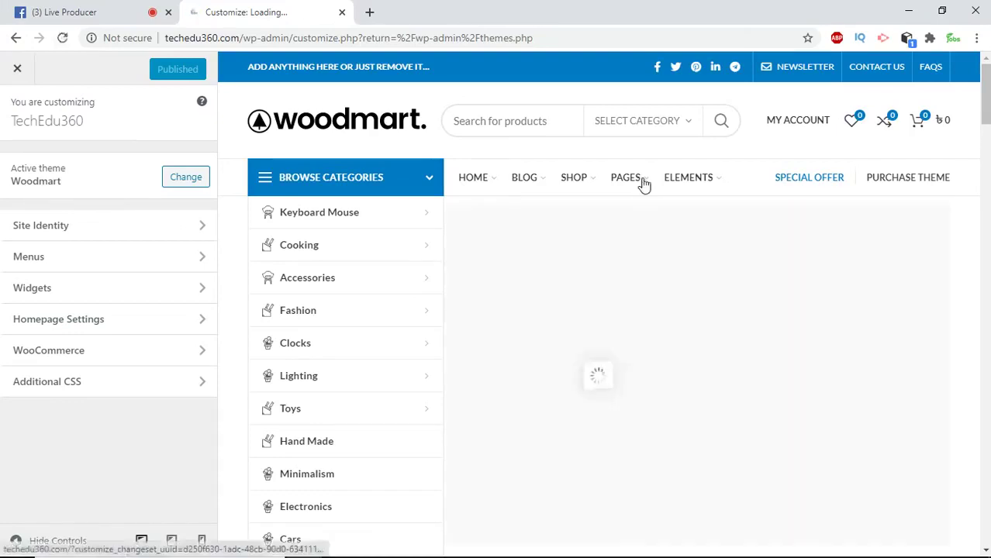
mouse_move(632, 180)
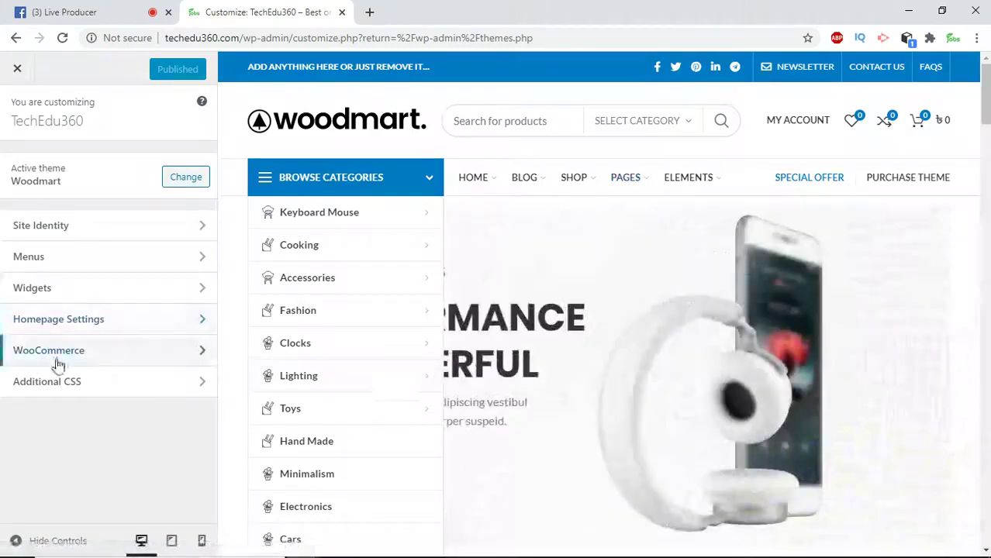
Review the widgets in the Main Widget Area and return to the list of widget areas
left_click(101, 295)
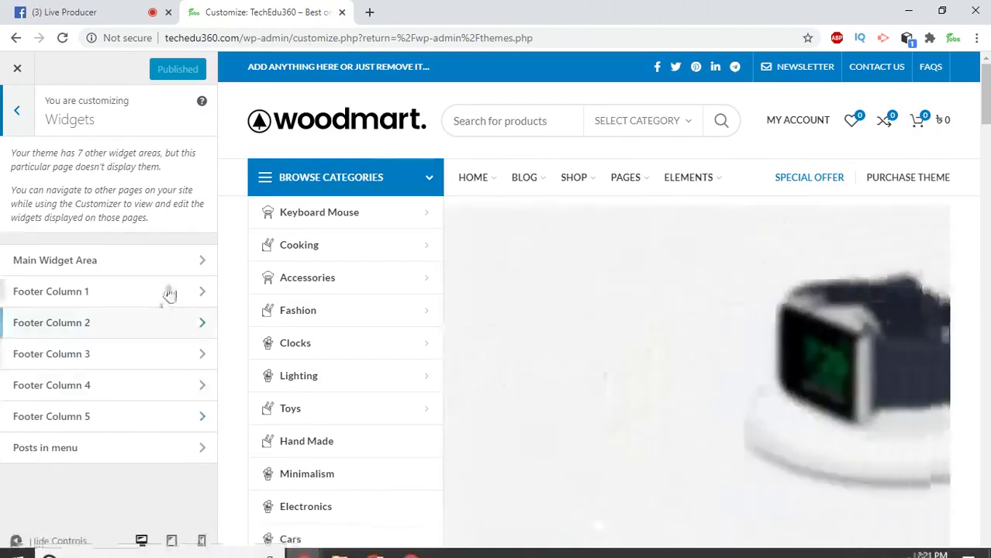
left_click(199, 262)
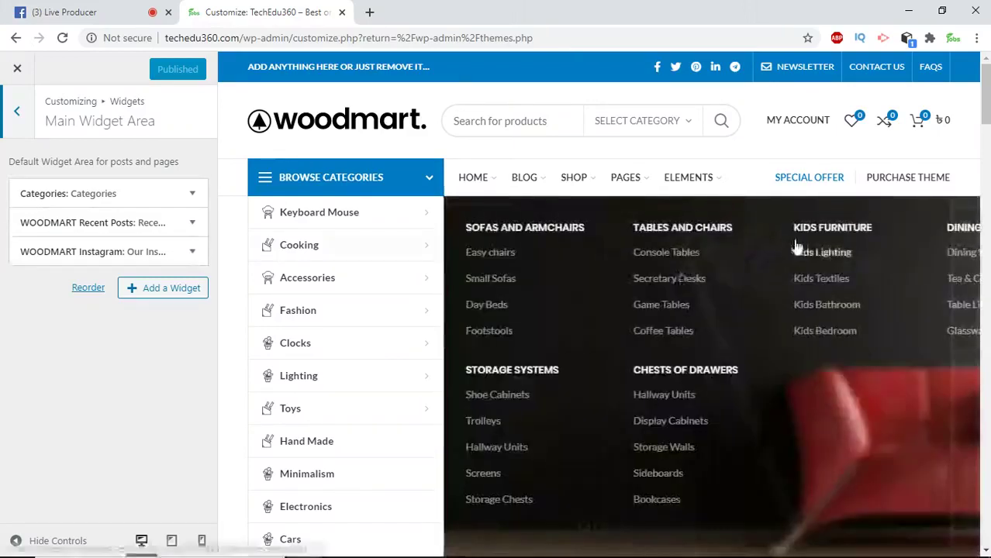
left_click(17, 109)
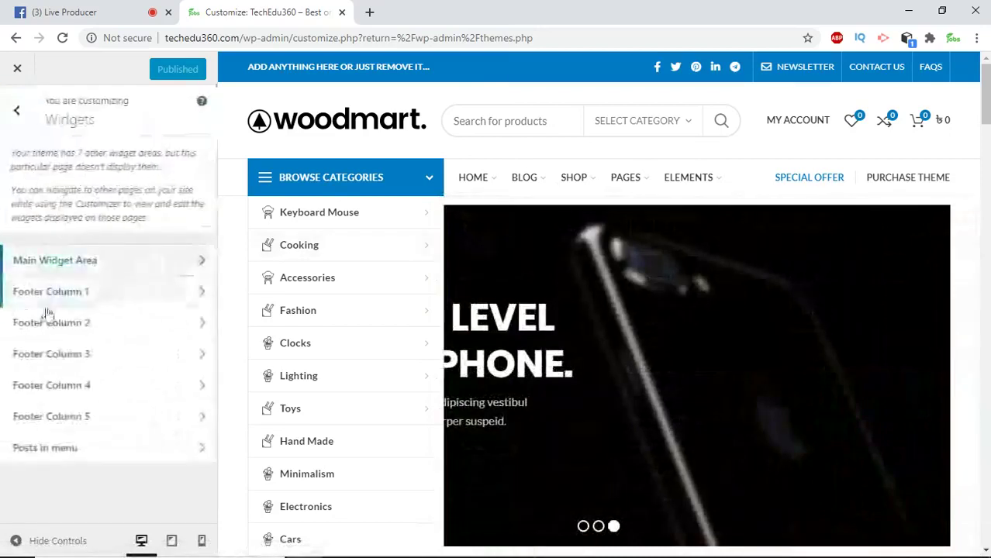
Expand the Text widget of Footer Column 1 and compare its HTML content with the site footer in the preview
left_click(207, 291)
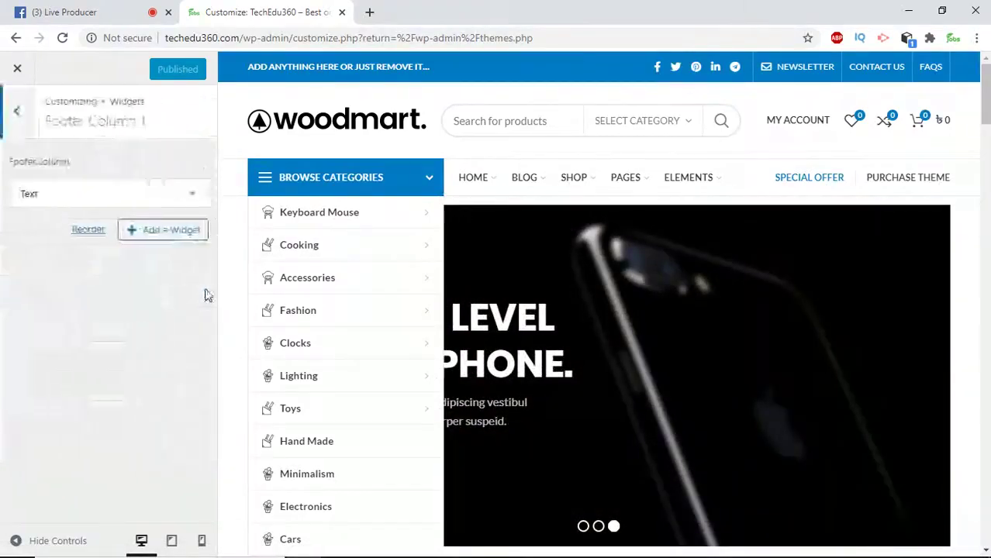
left_click(192, 193)
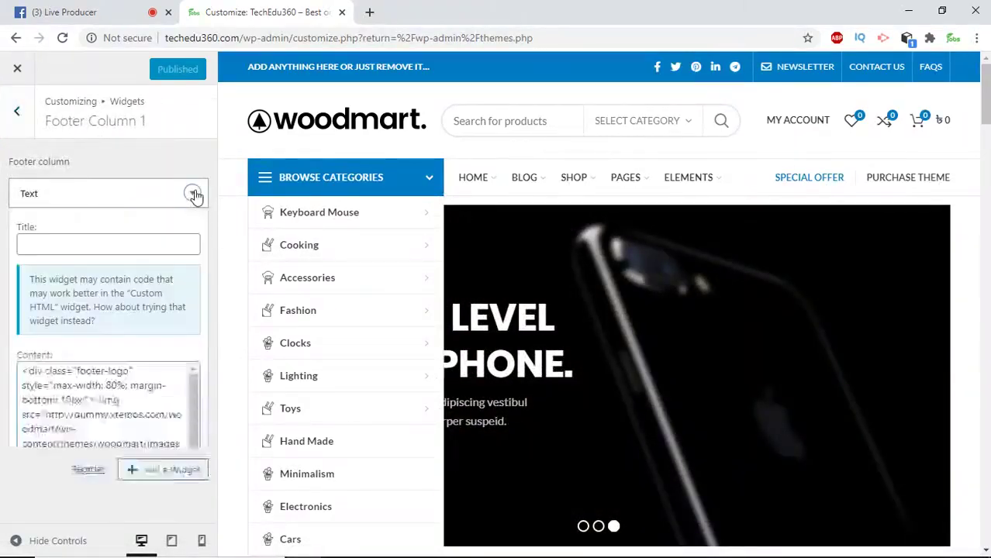
scroll(983, 373, "down", 10)
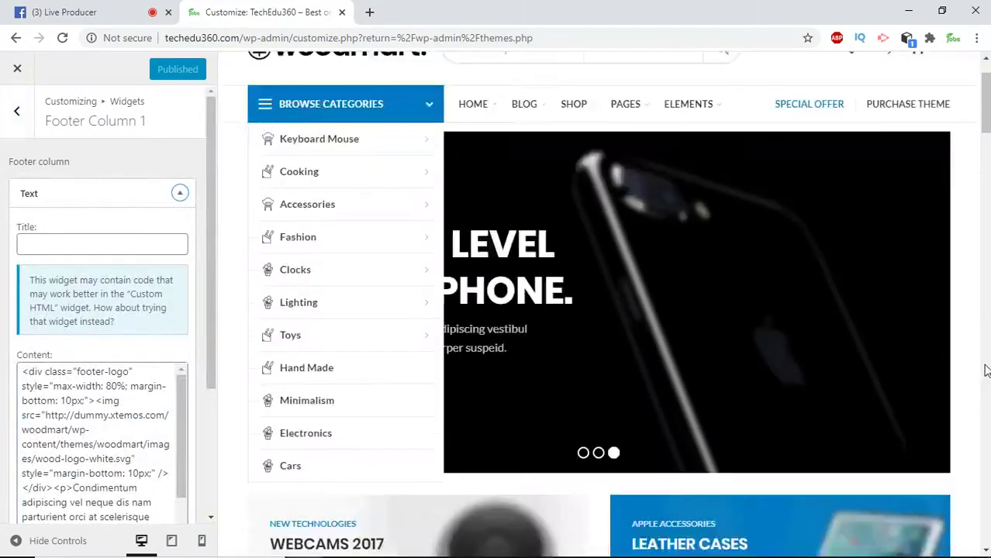
scroll(979, 373, "down", 15)
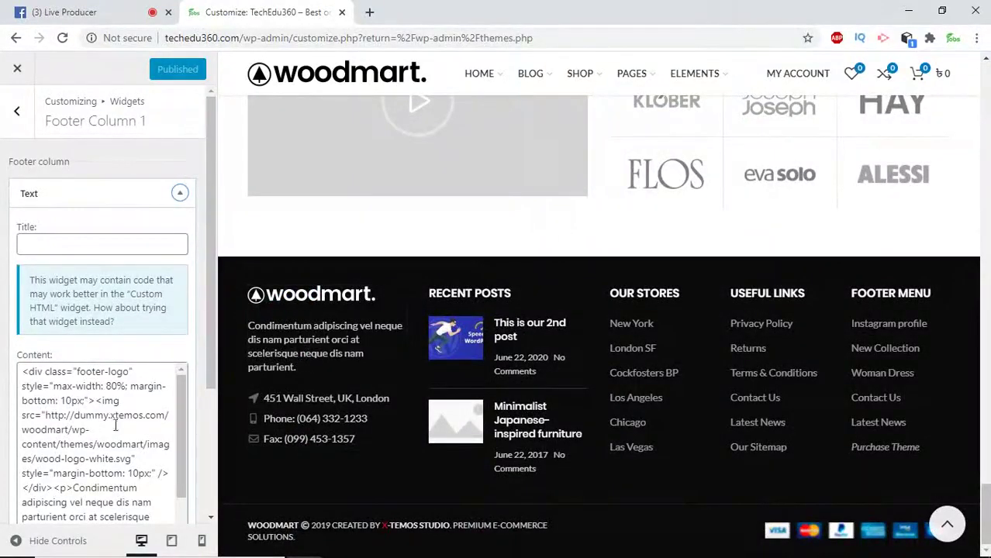
scroll(95, 432, "down", 2)
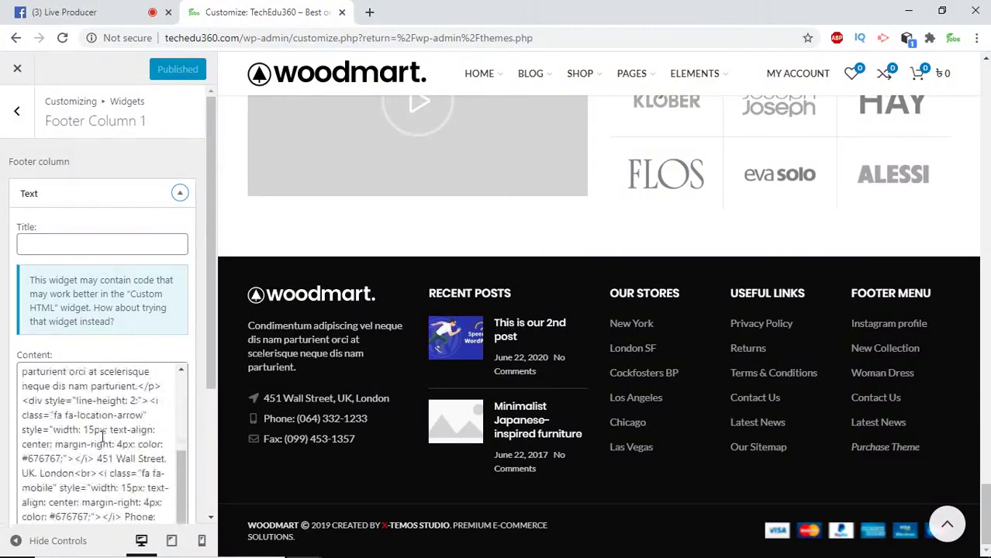
scroll(103, 437, "up", 3)
scroll(170, 462, "down", 3)
scroll(121, 403, "up", 2)
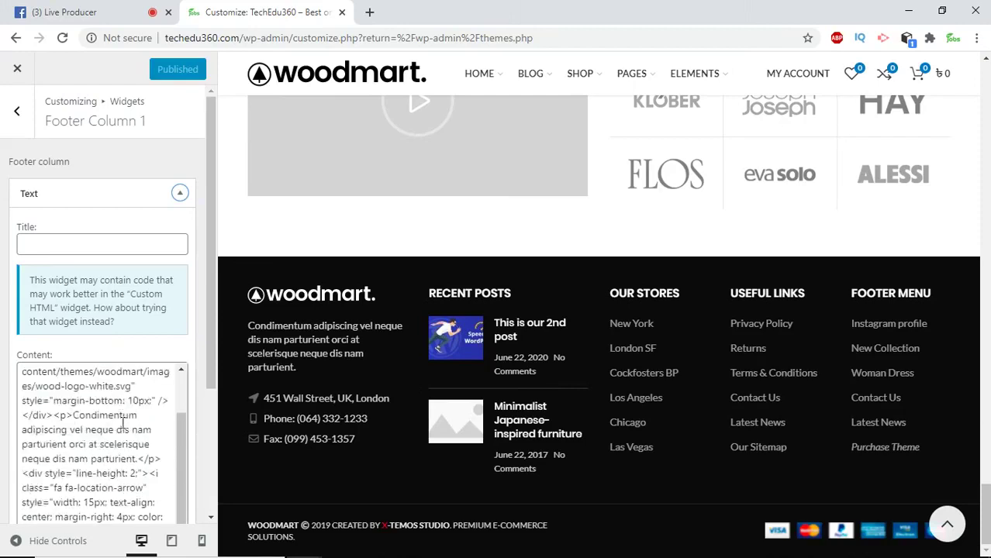
Replace the word "Condimentum" with "Polytechnic" in the Text widget's content for Footer Column 1
left_click_drag(75, 415, 137, 459)
left_click(90, 418)
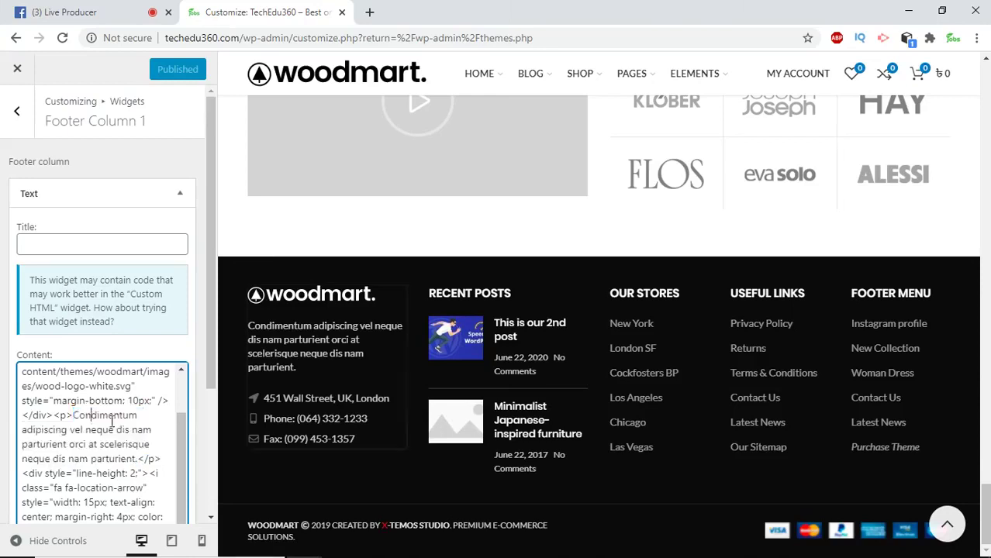
double_click(113, 417)
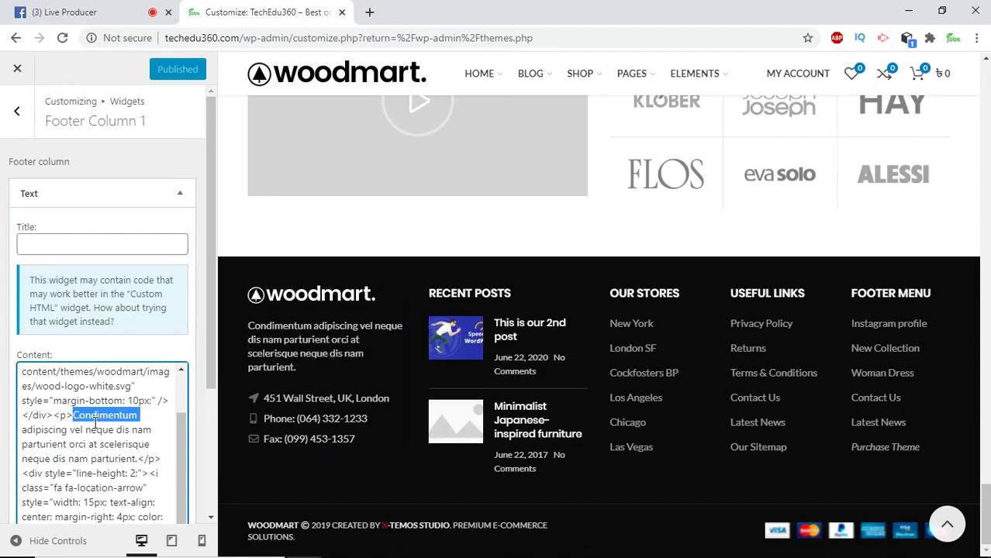
type("Polytechn")
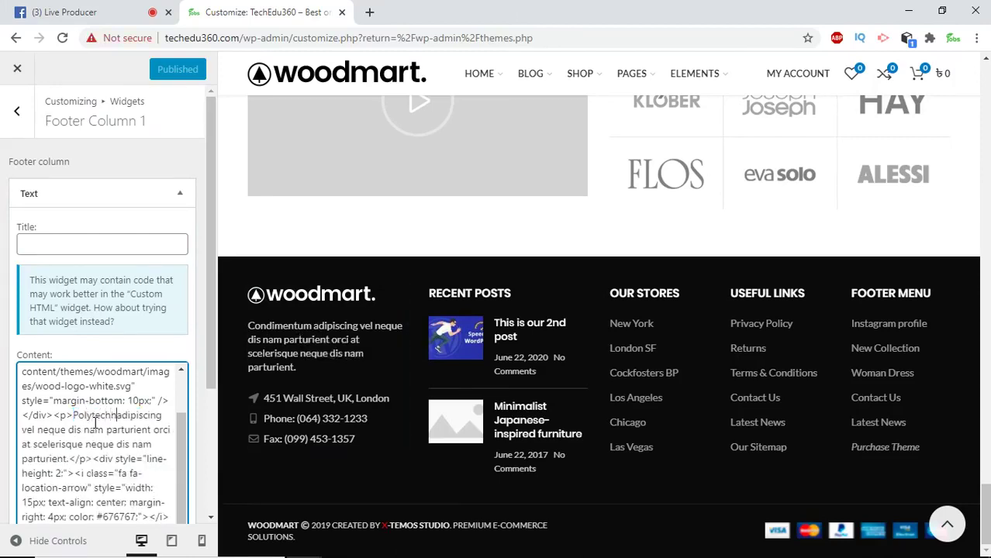
type("ic")
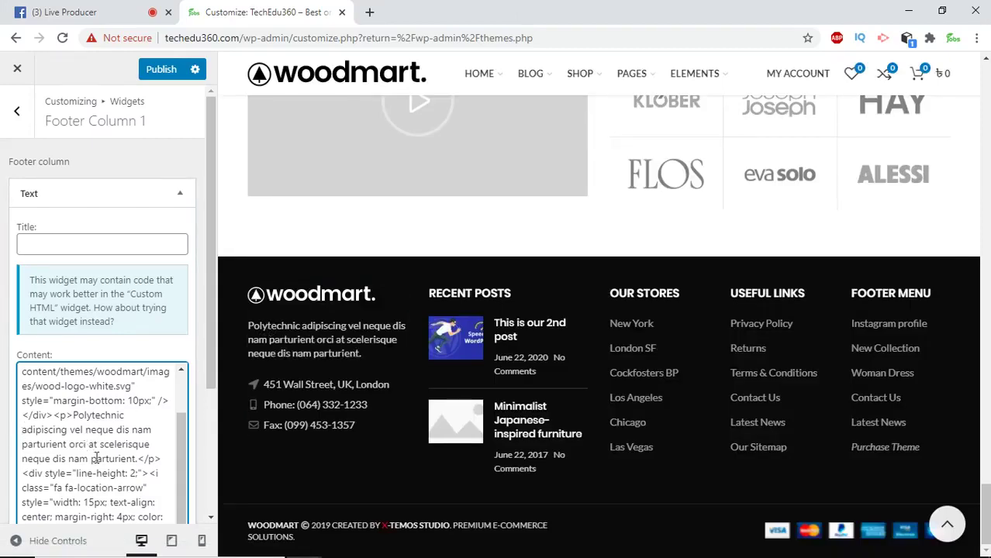
Look through the rest of the Text widget's content, finish editing the widget, and publish the change
scroll(129, 473, "down", 2)
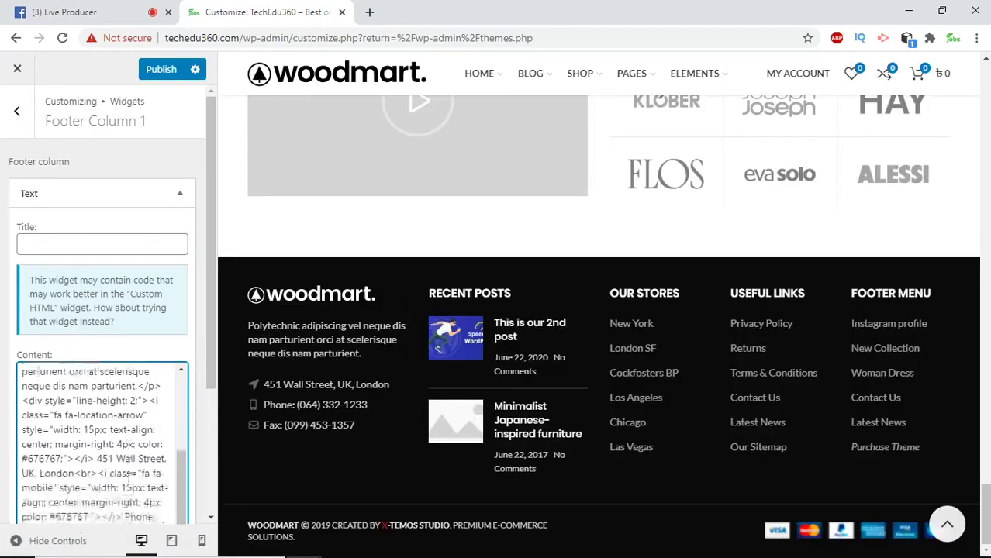
scroll(164, 466, "down", 2)
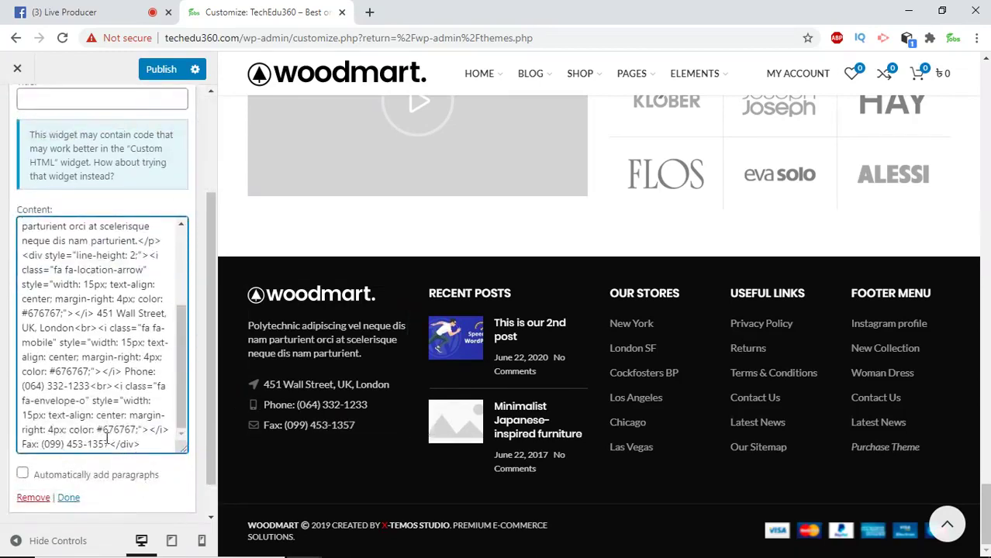
scroll(108, 434, "down", 1)
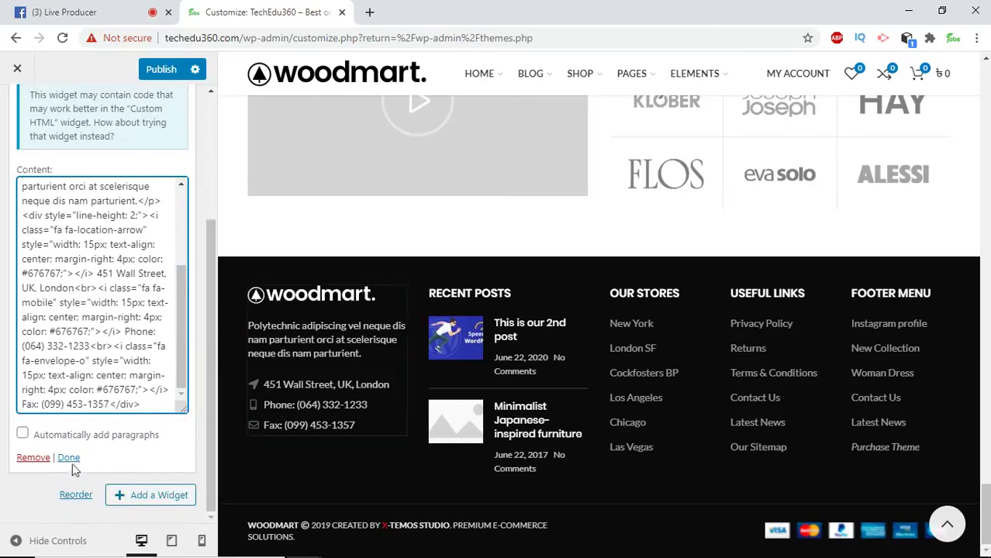
left_click(69, 458)
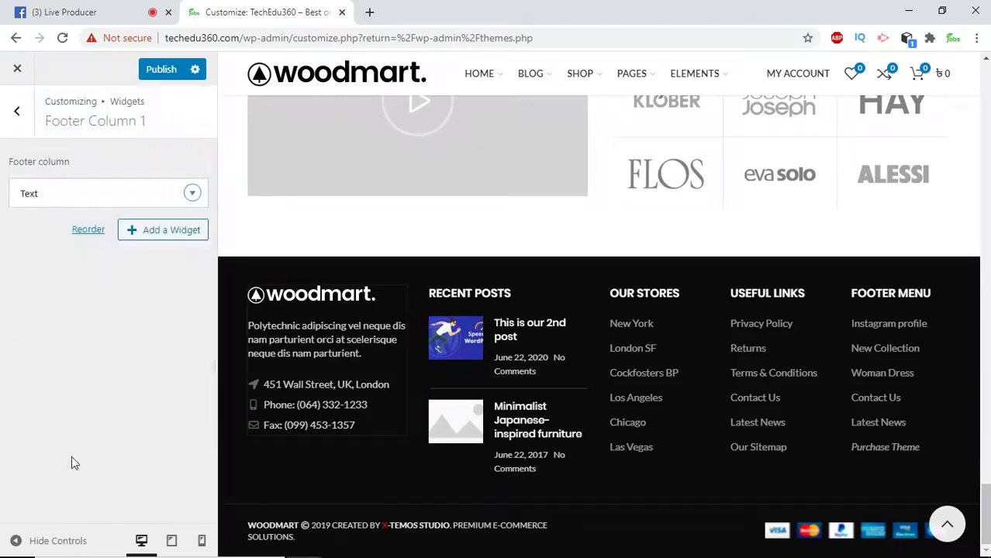
left_click(155, 76)
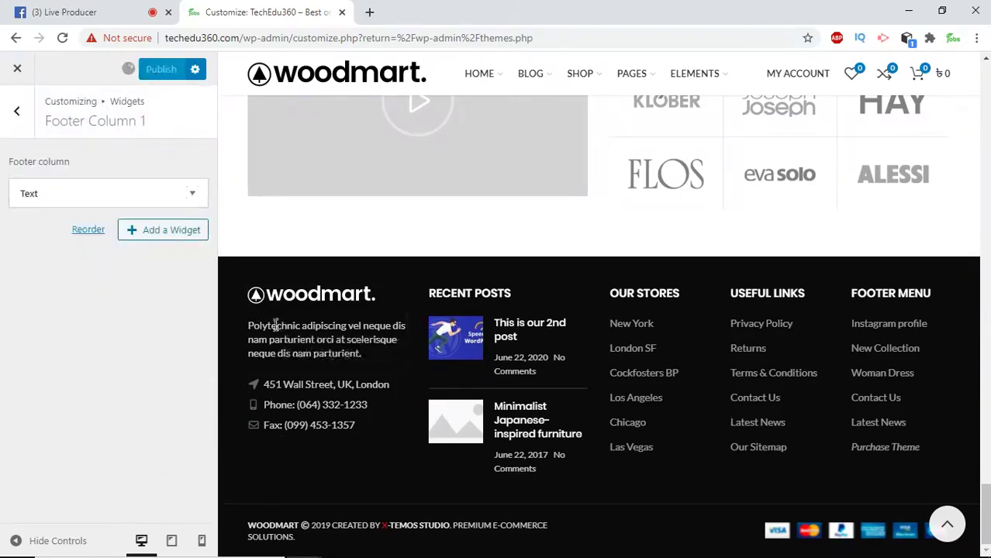
Review the WOODMART Recent Posts widget settings of Footer Column 2 and return to the list of widget areas
left_click(15, 112)
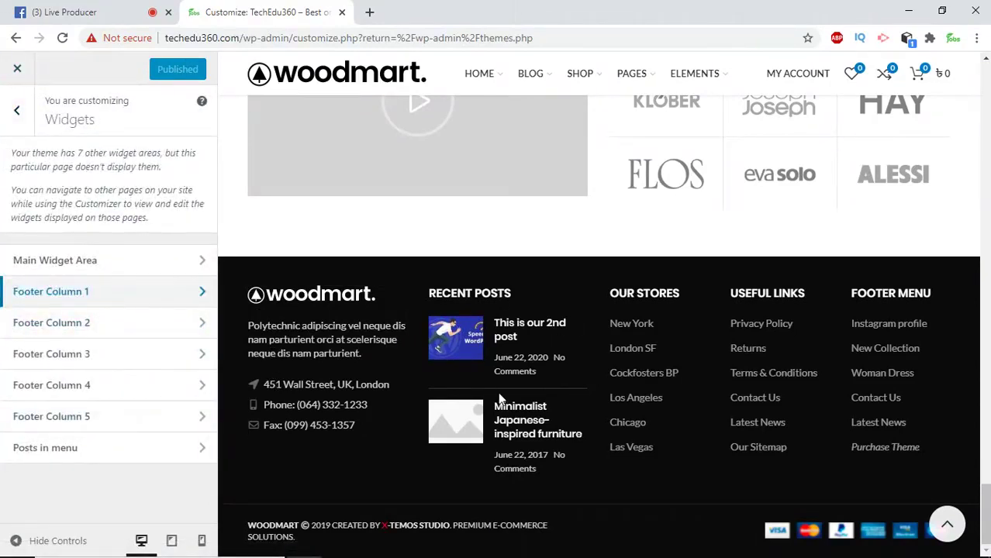
left_click(159, 324)
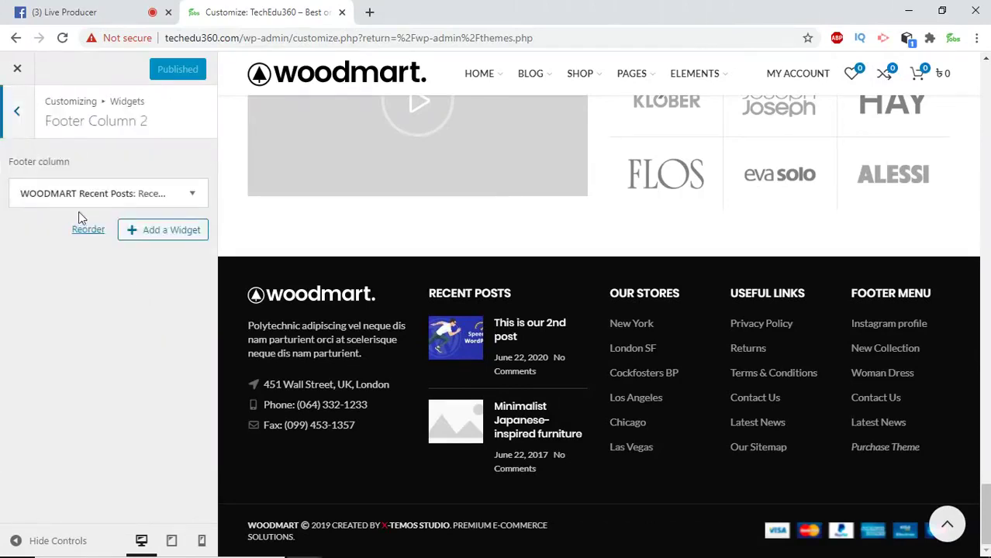
left_click(192, 196)
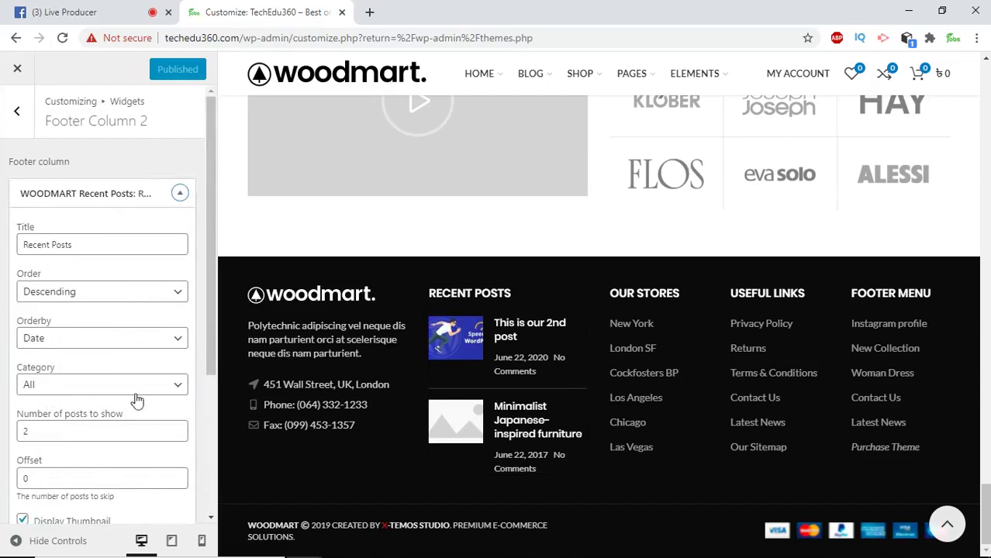
scroll(109, 388, "down", 1)
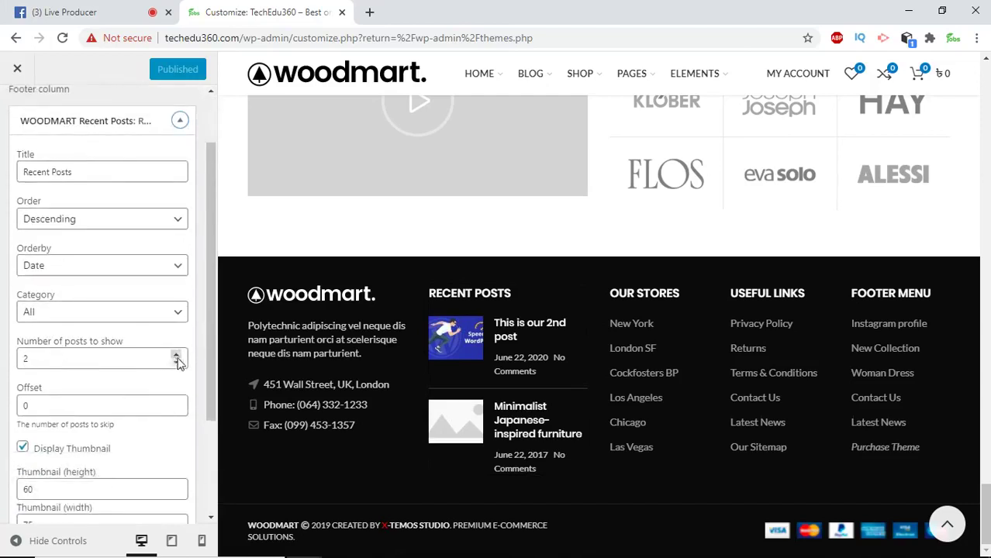
scroll(141, 190, "up", 1)
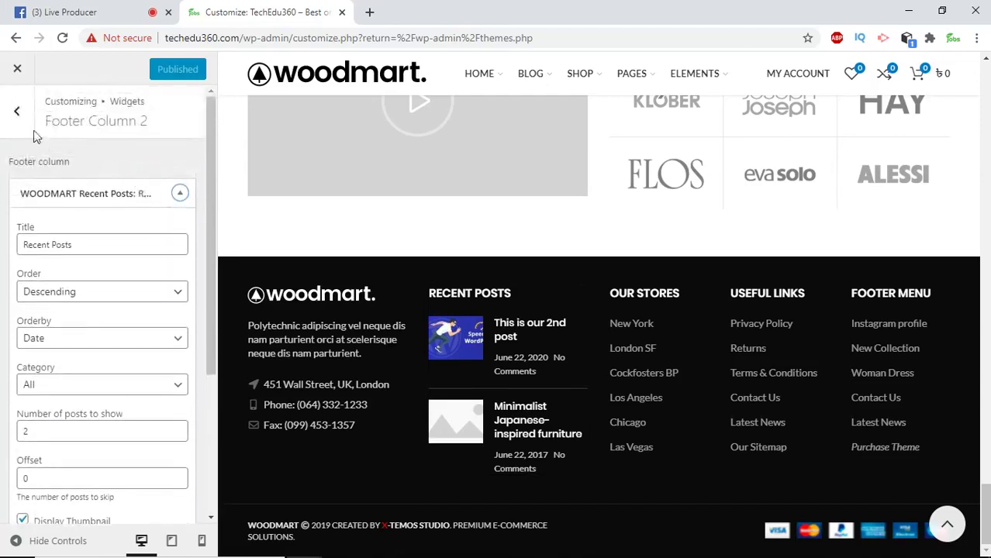
left_click(16, 112)
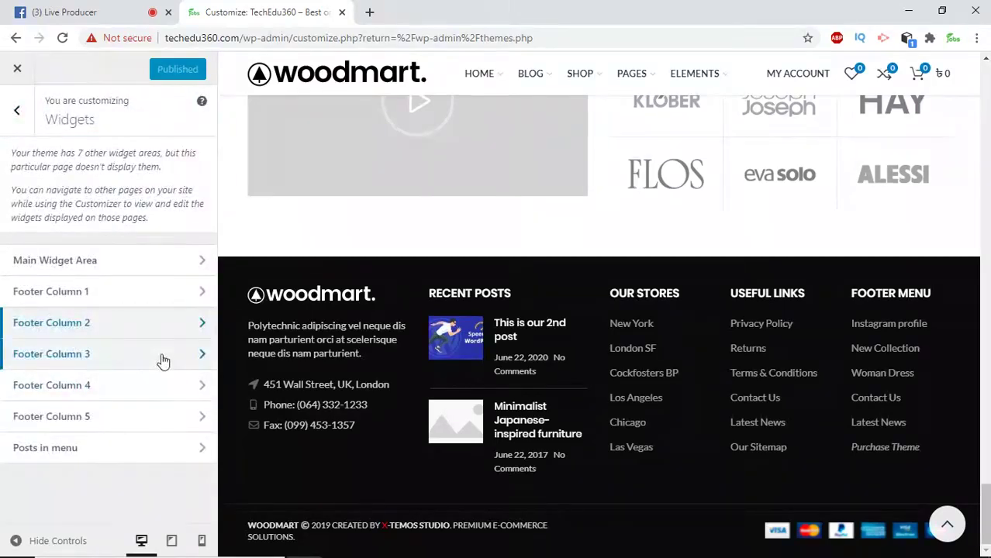
Review the Our Stores text widget of Footer Column 3 and return to the list of widget areas
left_click(162, 358)
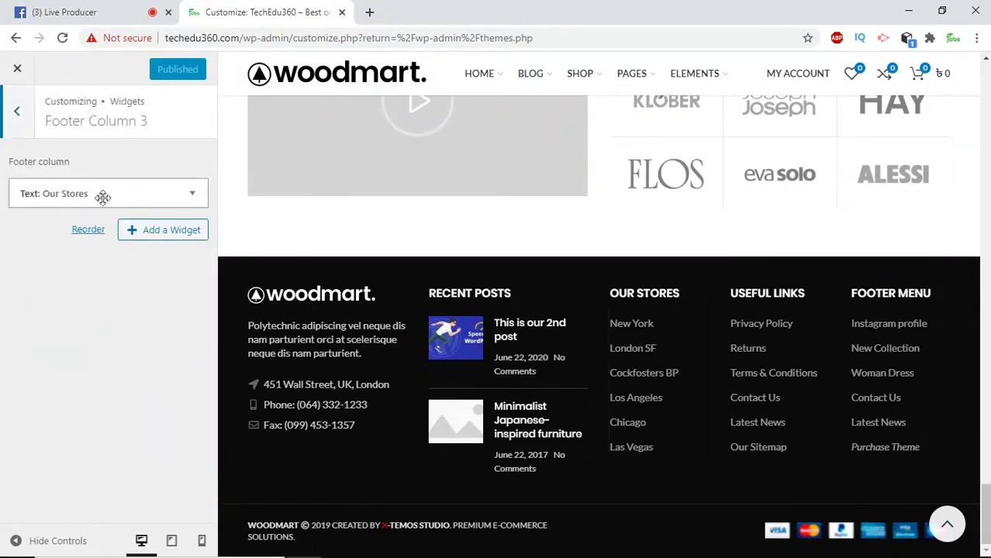
left_click(190, 200)
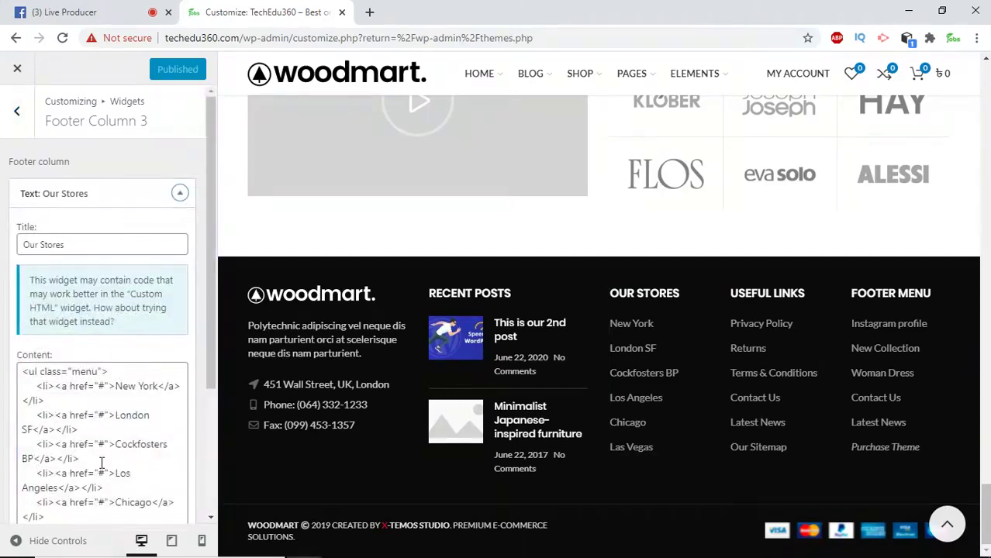
scroll(101, 463, "down", 1)
scroll(67, 222, "up", 1)
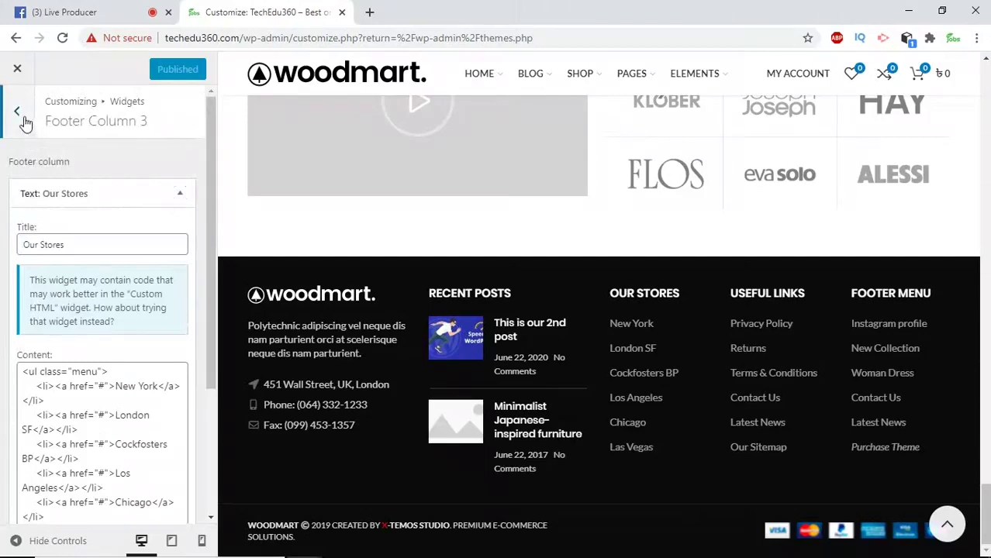
left_click(17, 112)
Review the Useful links text widget's content in Footer Column 4 and return to the list of widget areas
left_click(130, 395)
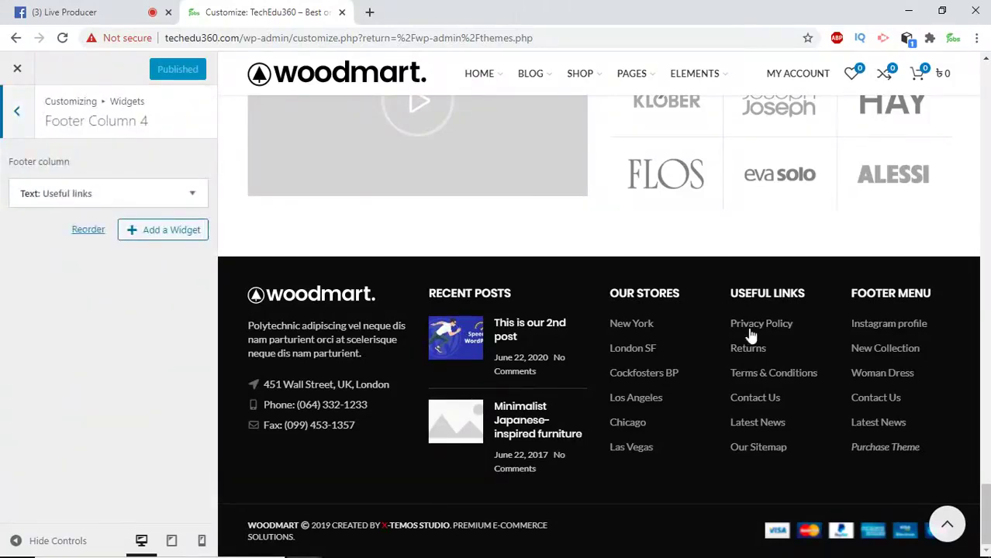
left_click(194, 195)
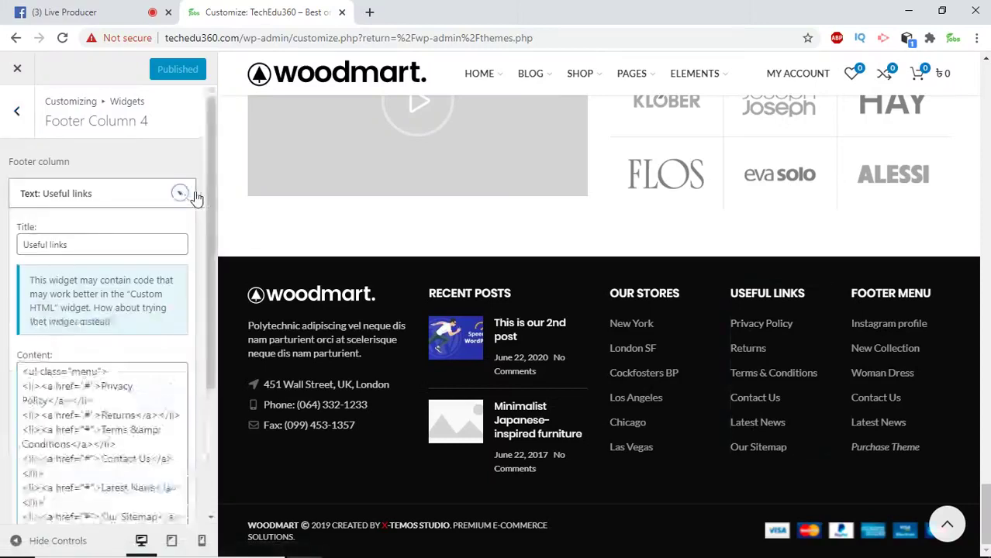
scroll(136, 403, "down", 2)
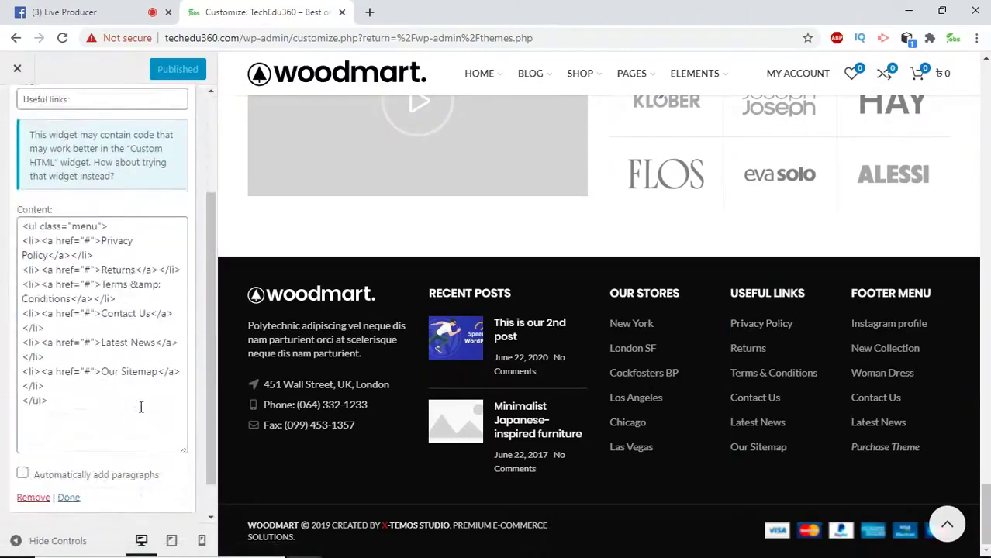
scroll(139, 405, "up", 2)
left_click(17, 110)
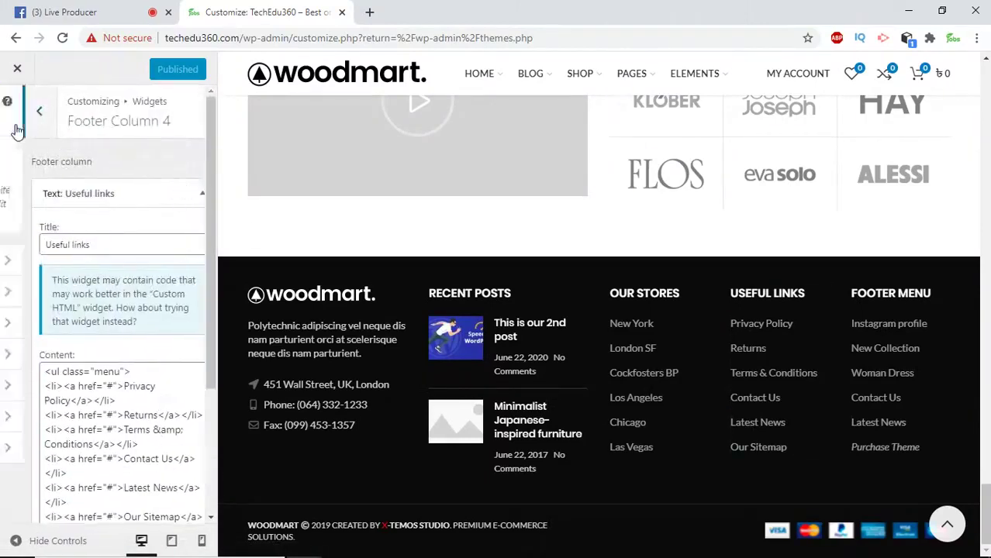
Review the Footer Menu text widget's content in Footer Column 5 and return to the list of widget areas
left_click(116, 417)
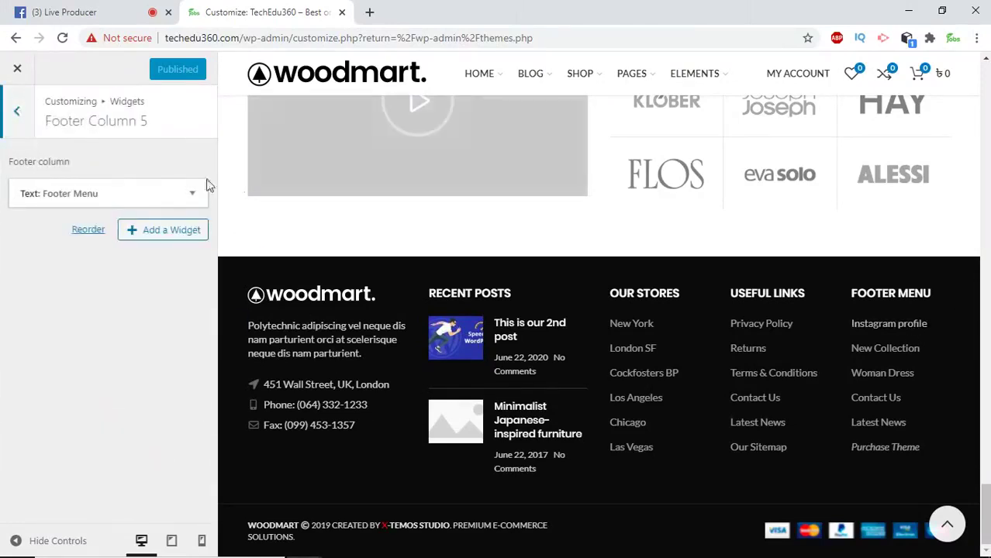
left_click(155, 192)
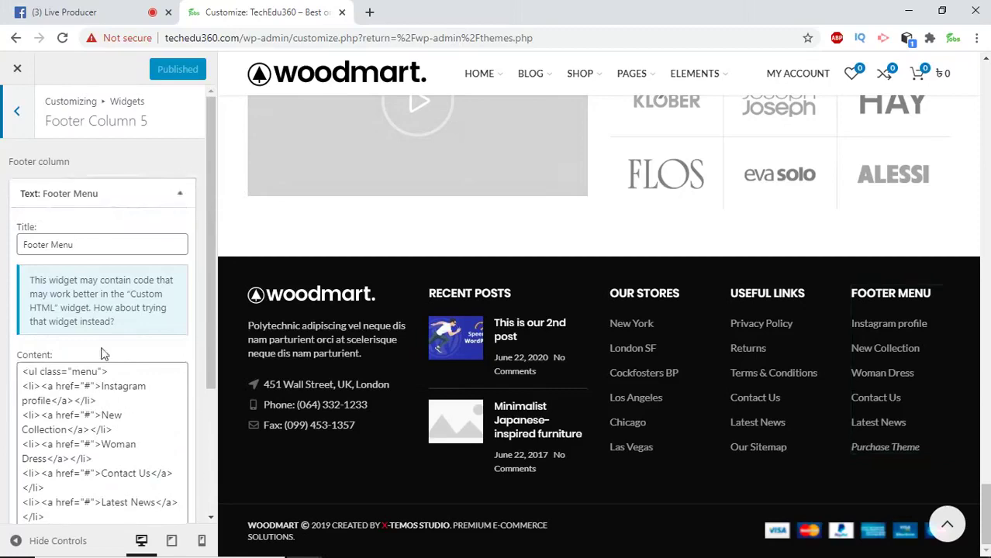
scroll(117, 356, "down", 2)
scroll(88, 372, "up", 2)
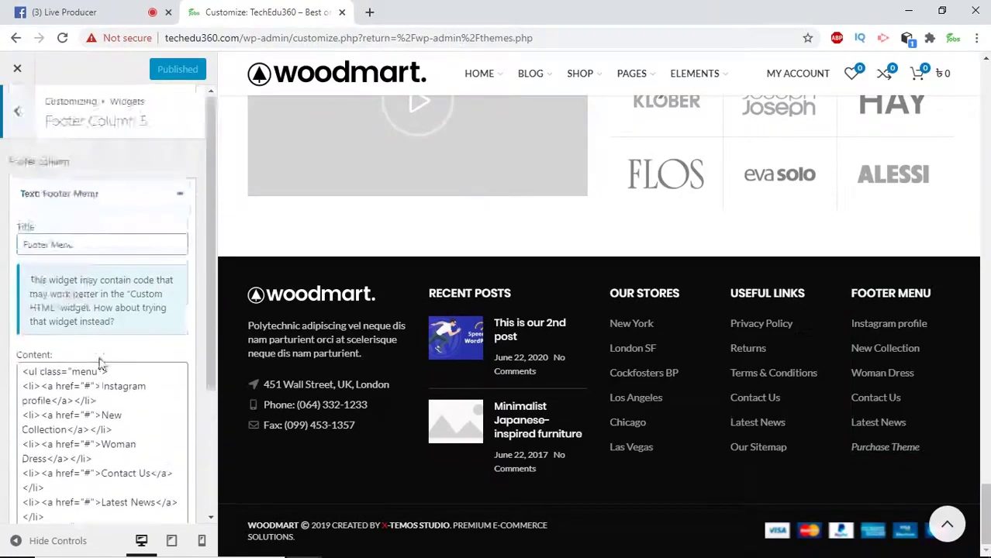
left_click(17, 115)
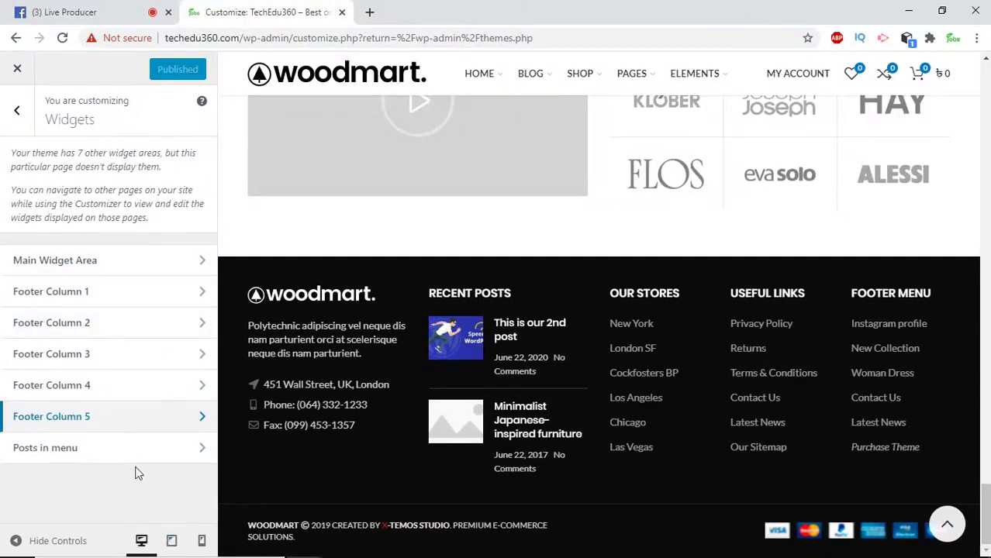
Check the widget in the Posts in menu area and return to the Customizer's main list of sections
left_click(171, 458)
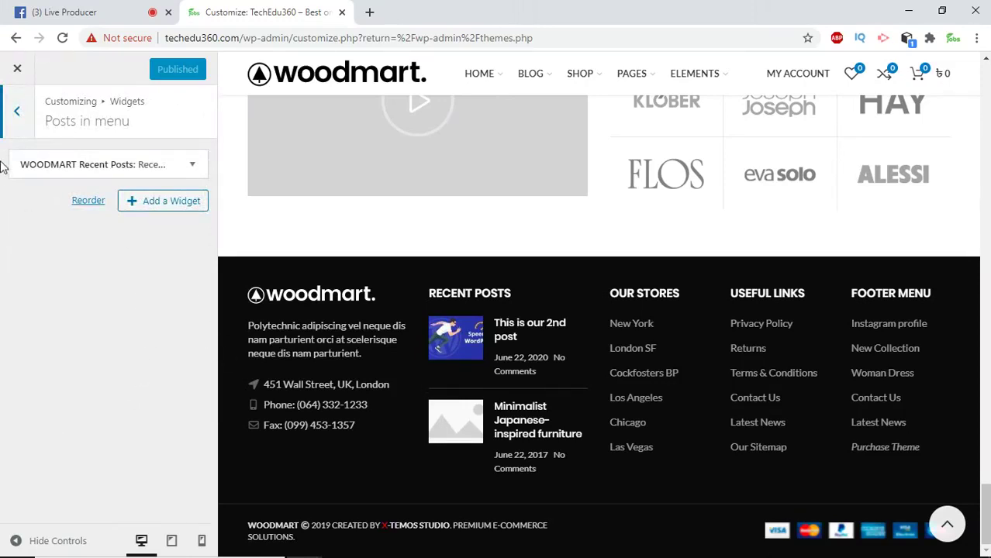
left_click(14, 117)
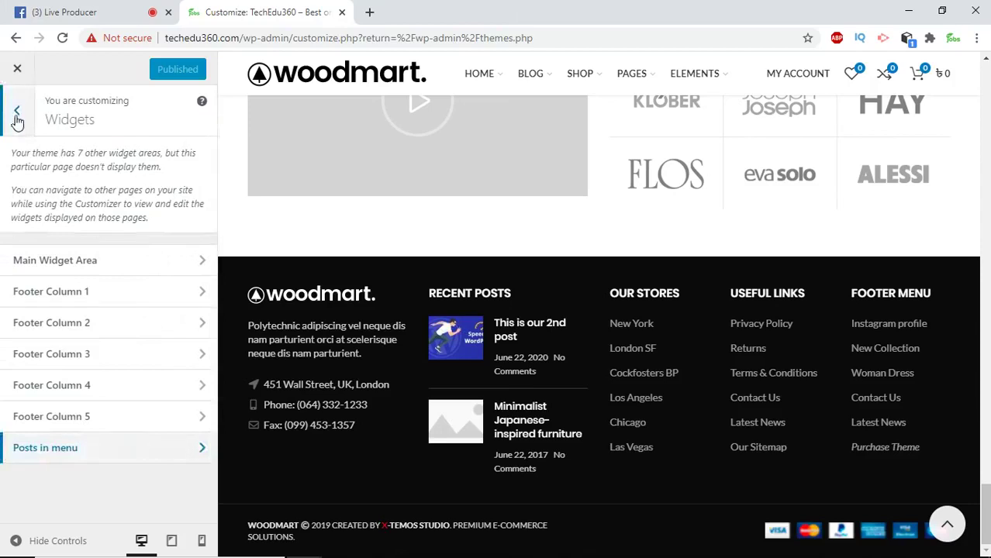
left_click(15, 118)
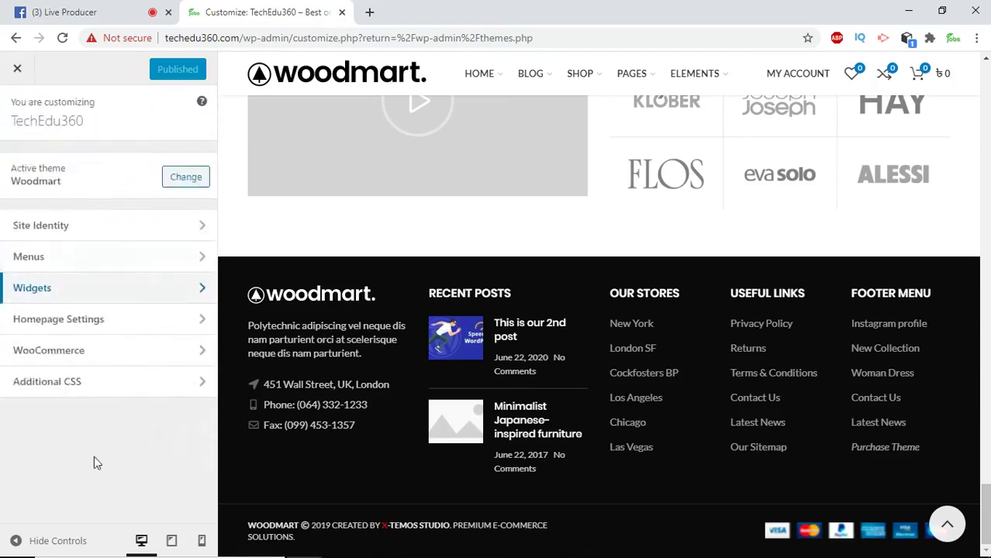
Set the static homepage to Home Christmas in Homepage Settings and look over the page in the preview
left_click(152, 331)
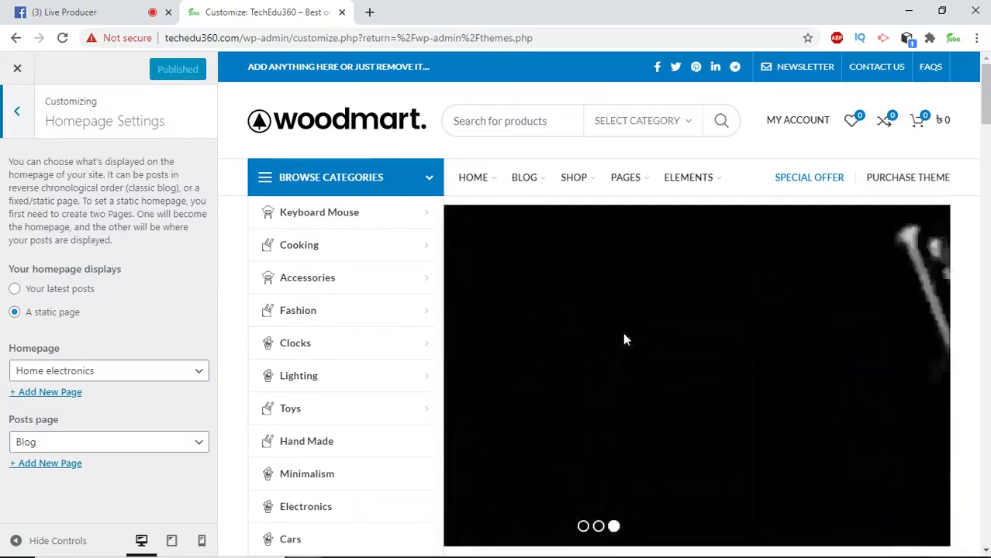
scroll(624, 335, "down", 5)
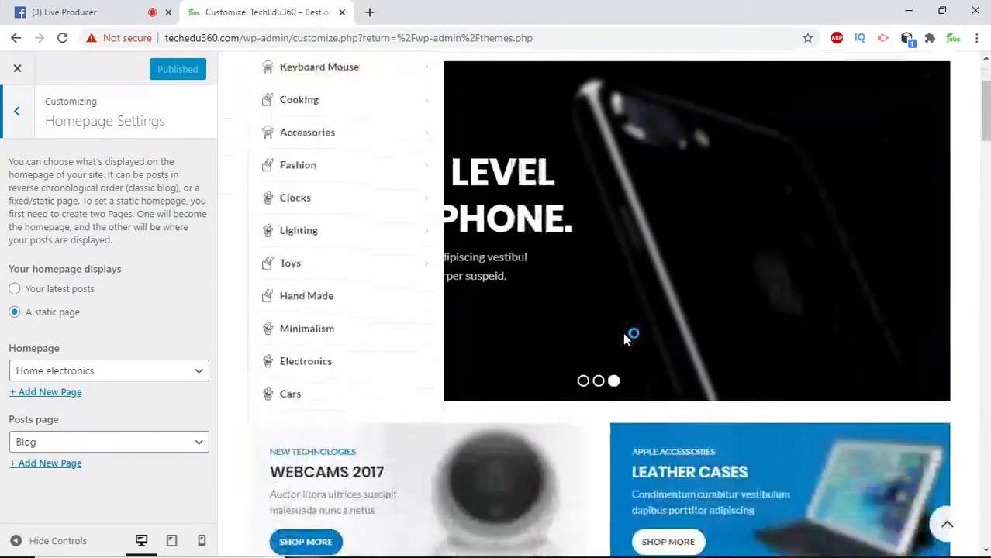
scroll(625, 341, "up", 5)
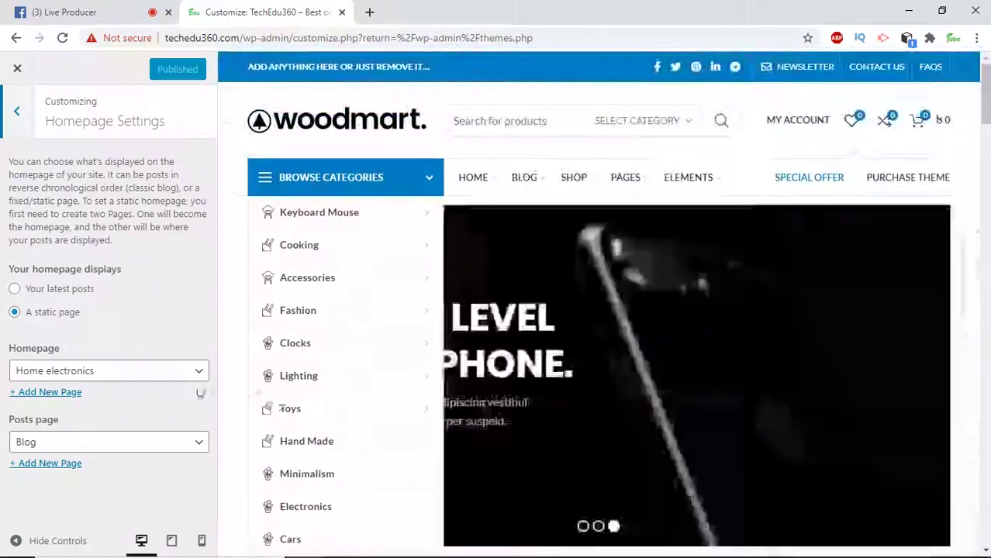
left_click(186, 377)
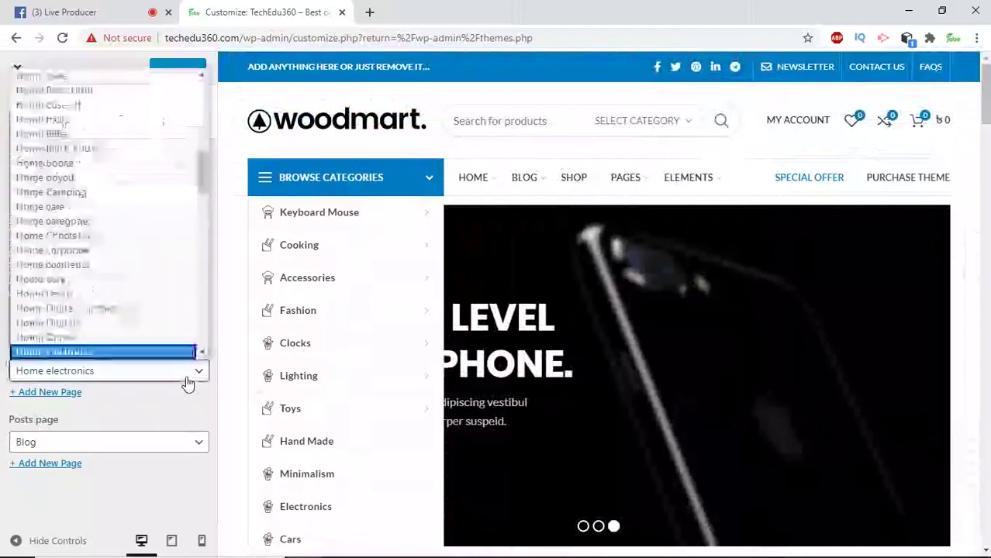
scroll(139, 295, "down", 1)
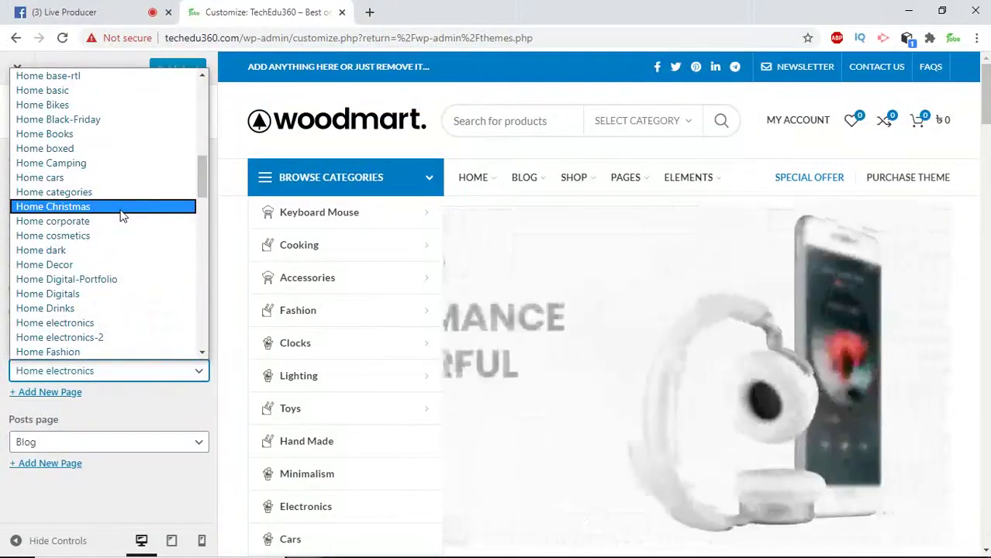
left_click(122, 215)
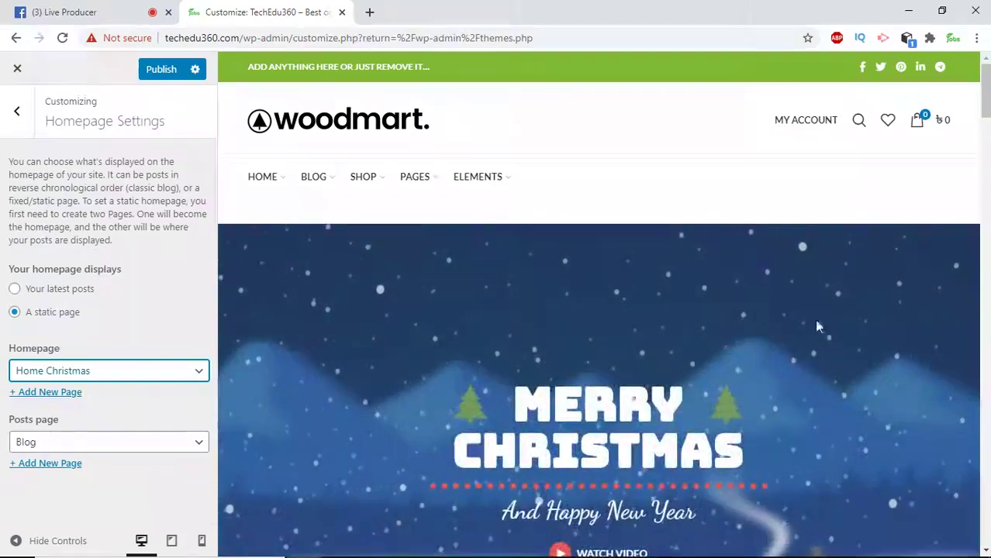
scroll(778, 325, "down", 9)
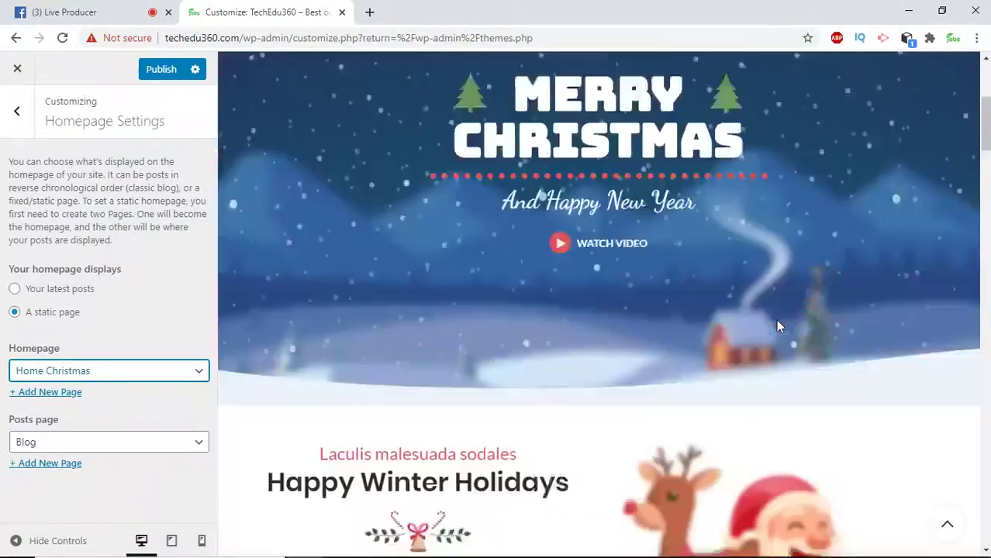
scroll(776, 320, "up", 9)
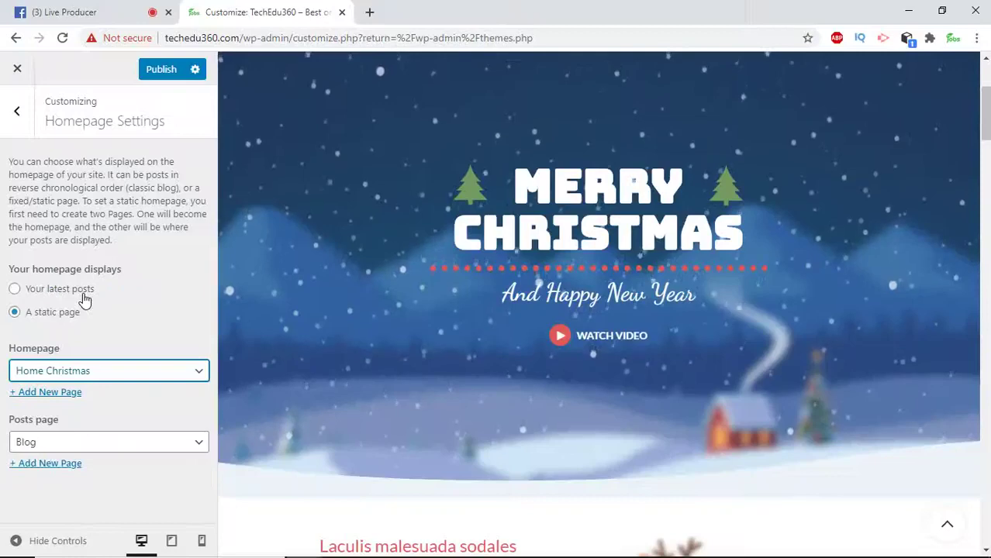
scroll(688, 332, "up", 3)
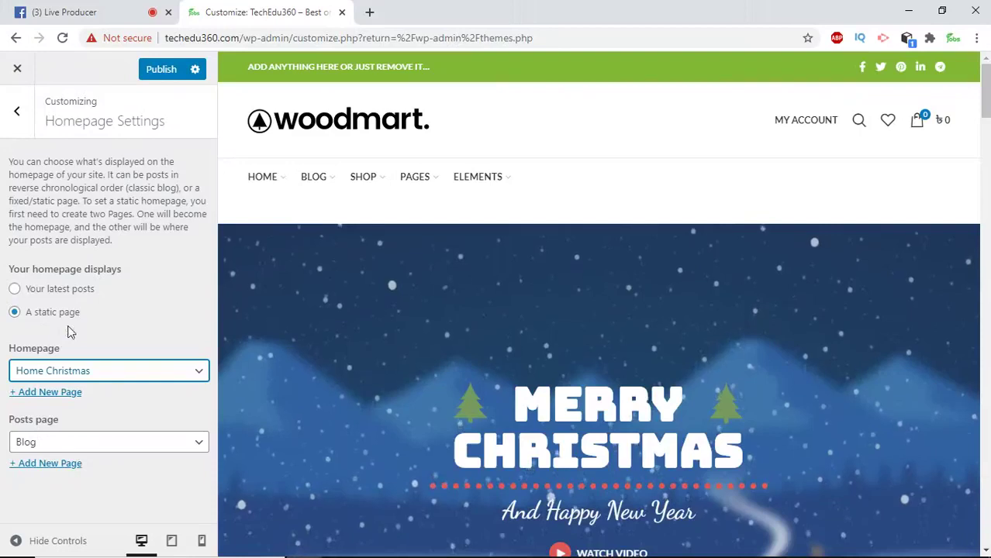
Look through the available homepage pages and set the static homepage to Home electronics
left_click(191, 377)
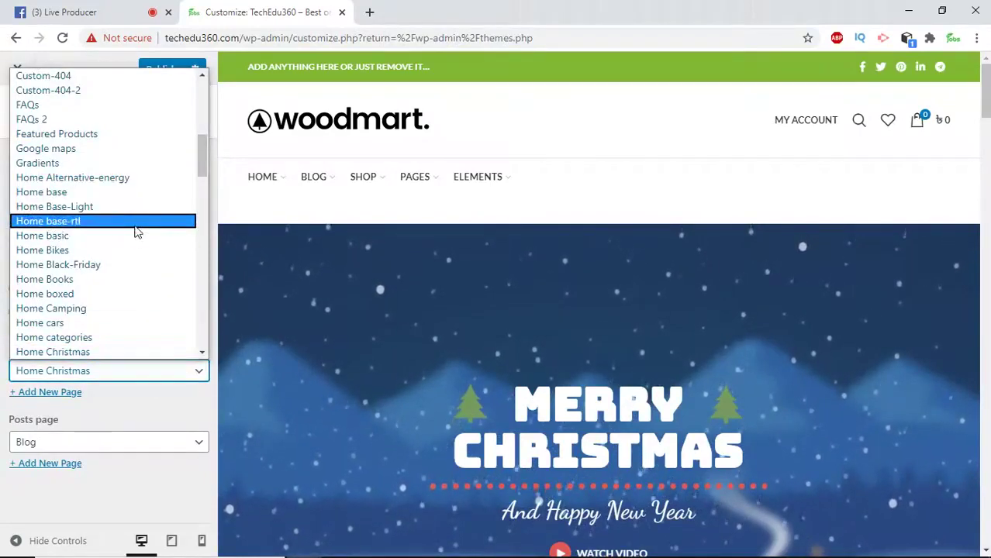
scroll(136, 231, "down", 6)
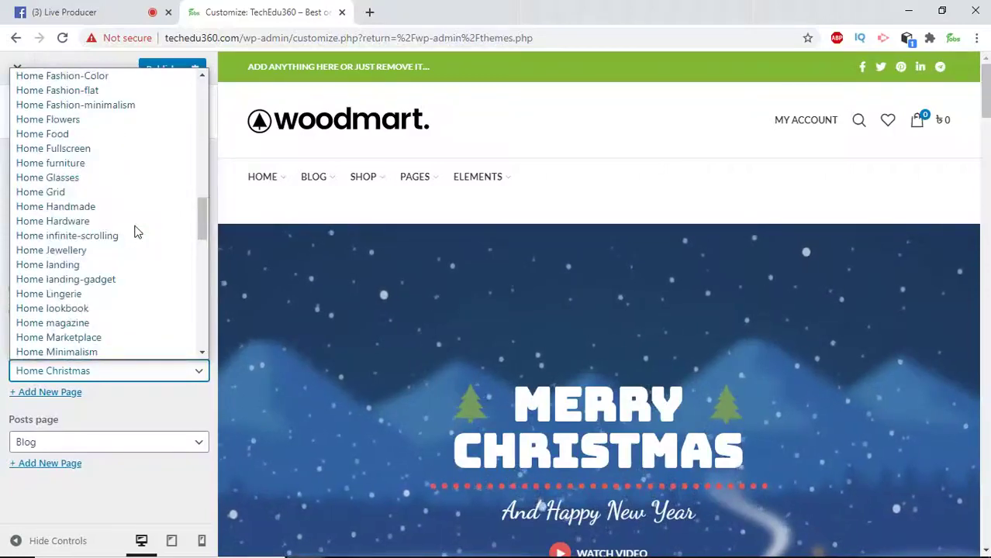
scroll(136, 231, "up", 10)
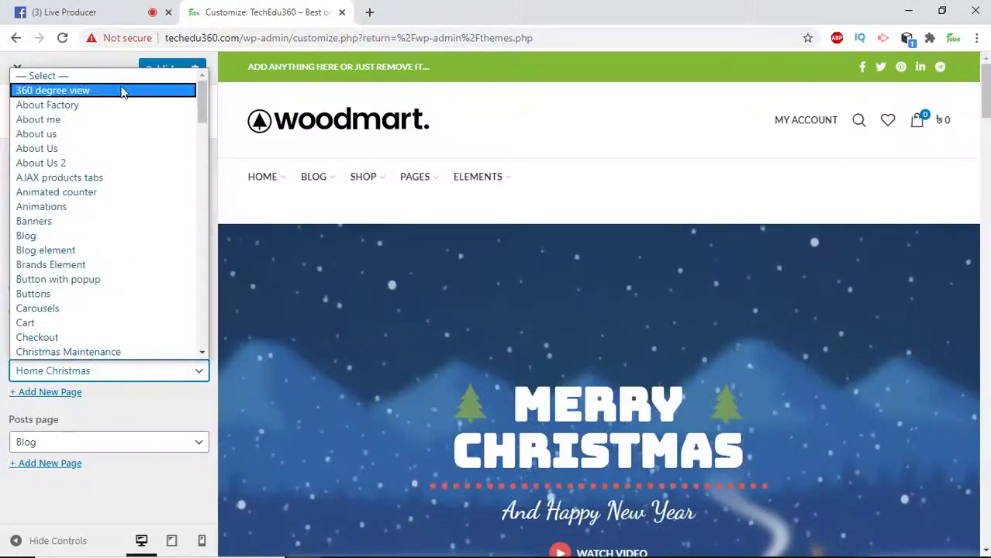
scroll(135, 277, "down", 7)
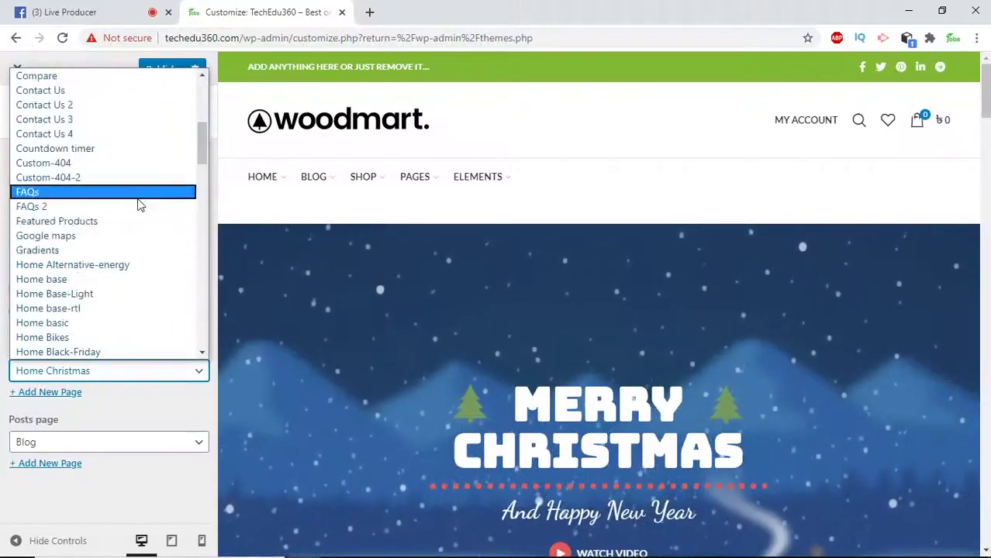
scroll(141, 200, "down", 15)
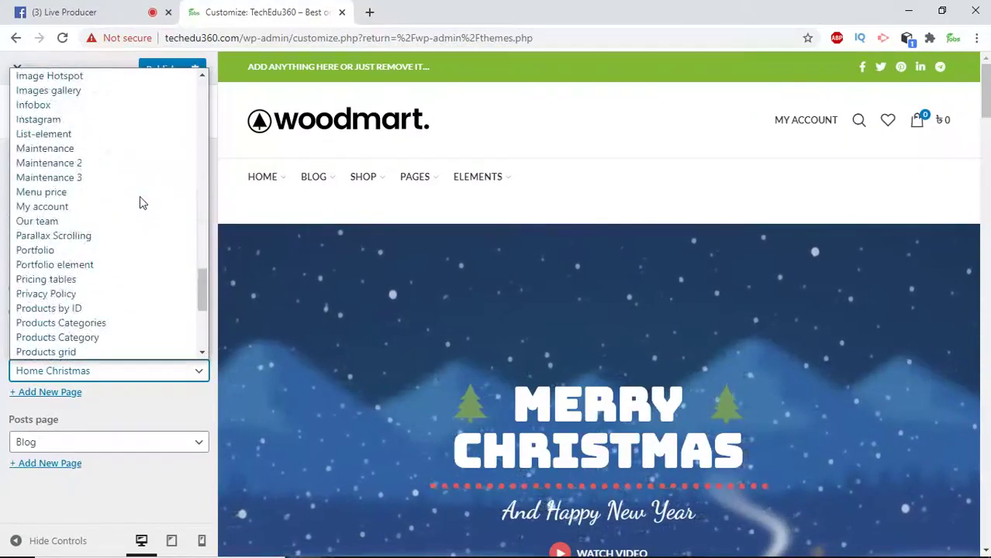
scroll(140, 200, "down", 6)
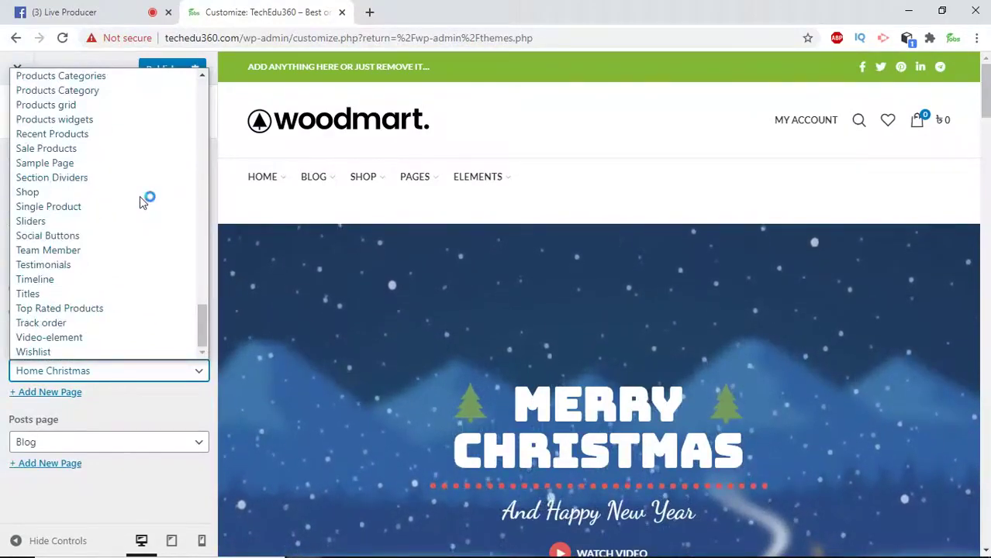
scroll(141, 200, "up", 20)
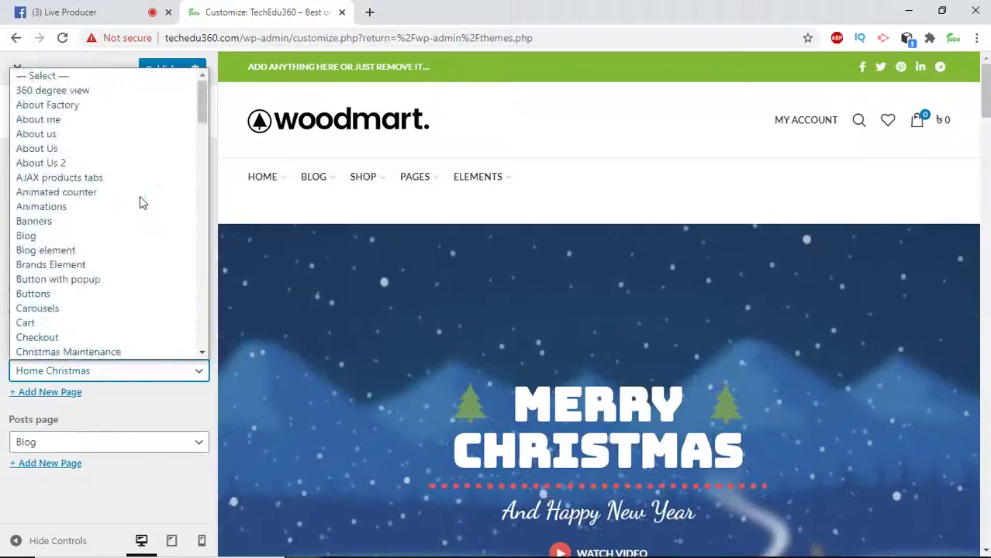
scroll(140, 202, "down", 3)
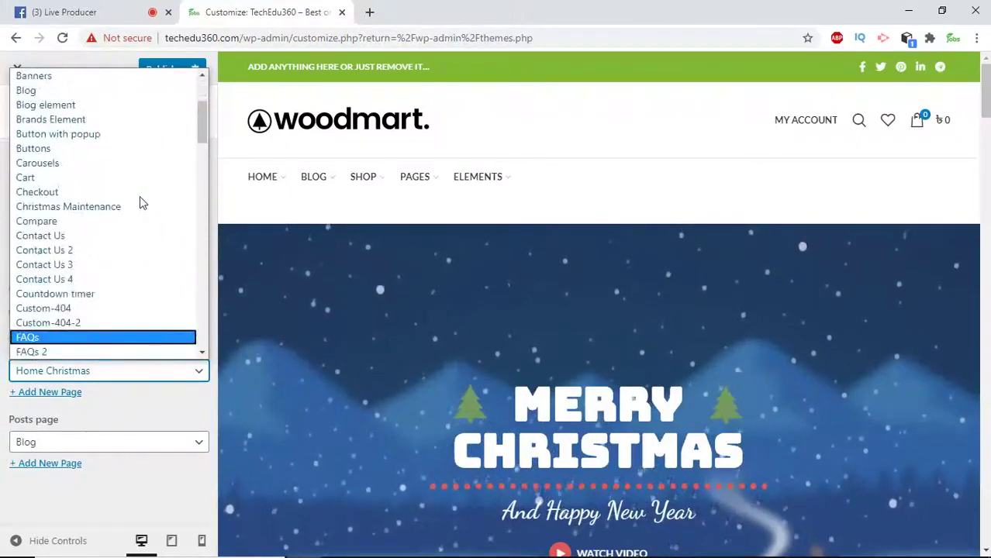
scroll(140, 202, "down", 7)
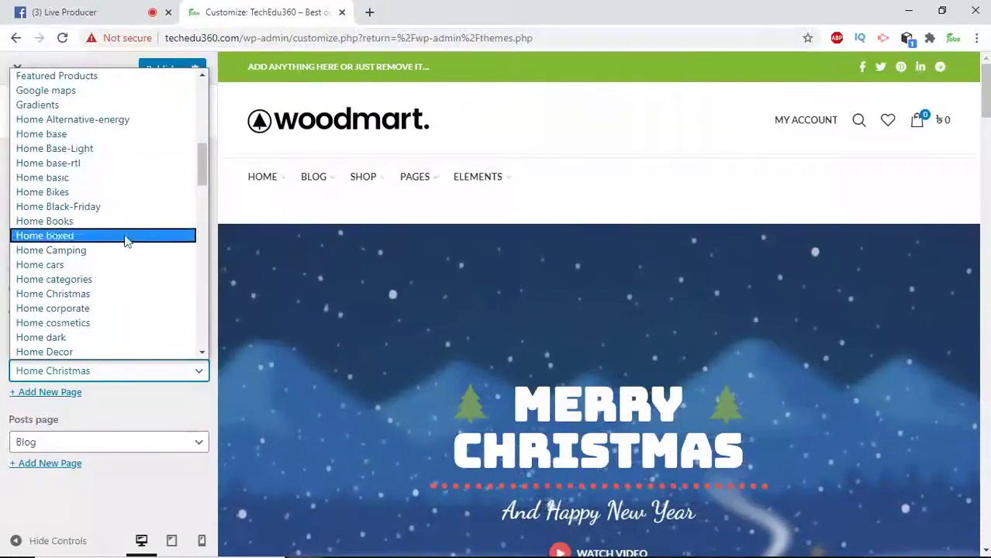
scroll(122, 279, "down", 3)
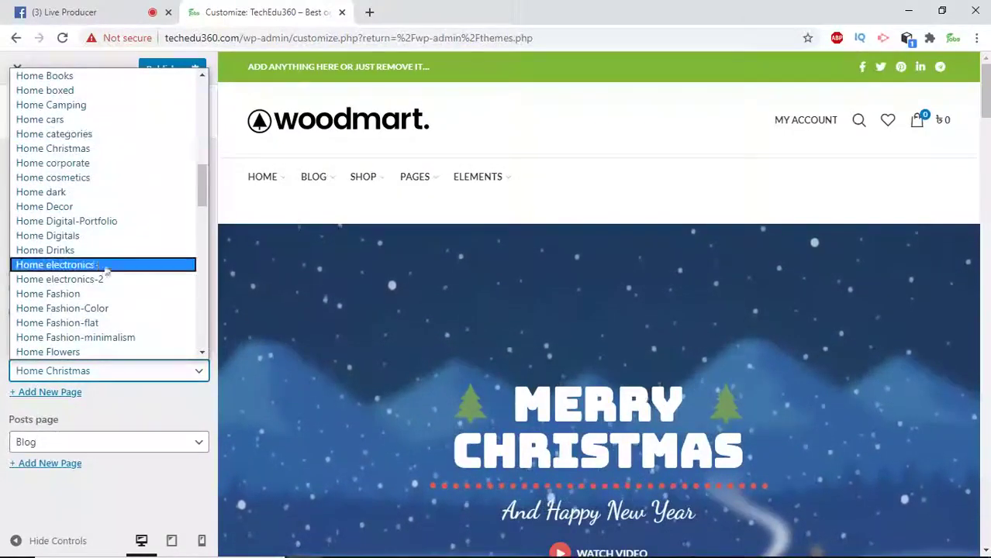
left_click(96, 264)
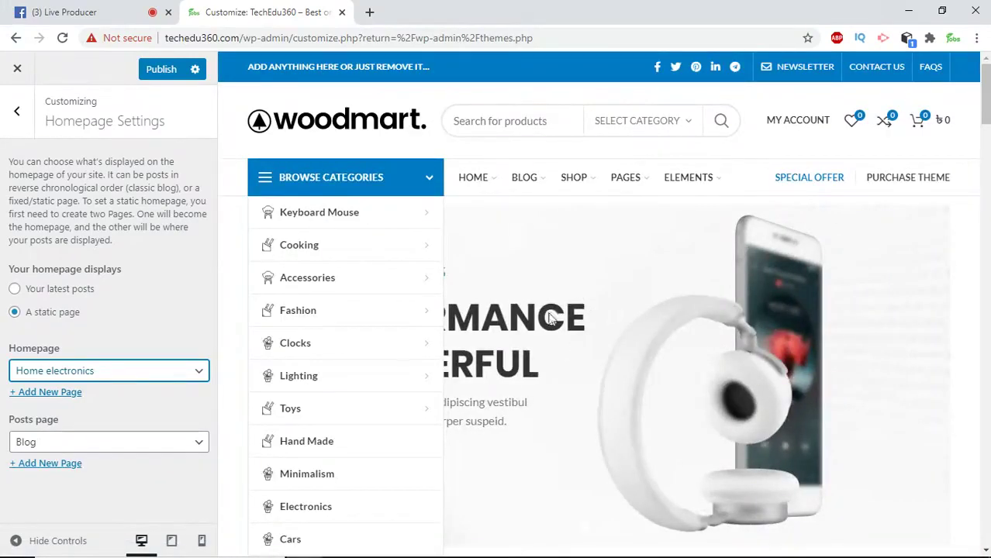
Change the static homepage to Home Fashion
left_click(159, 374)
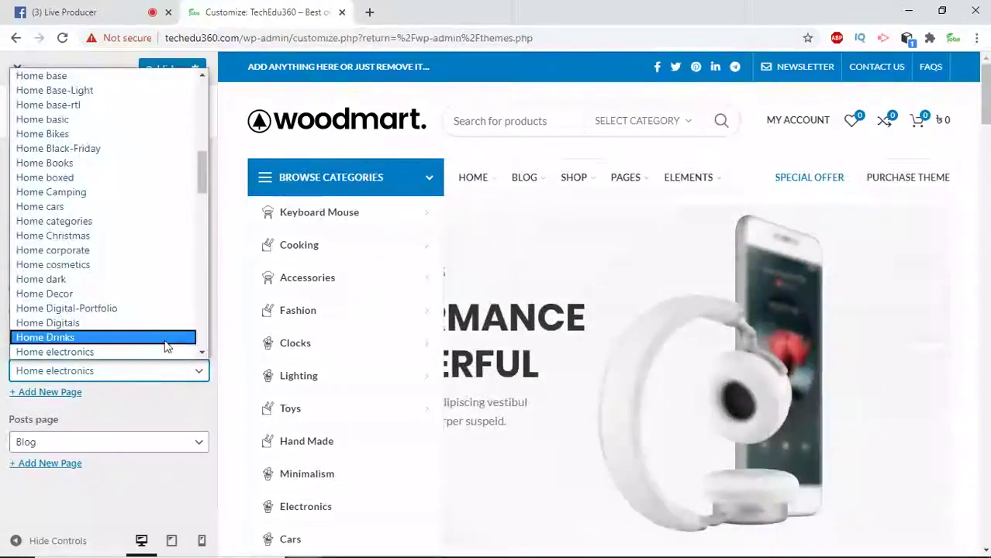
scroll(164, 341, "down", 3)
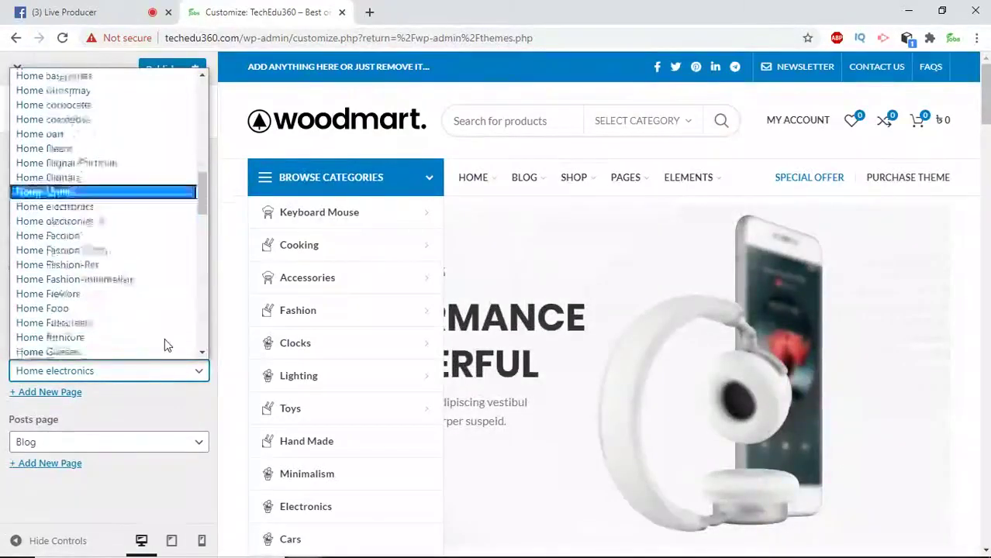
left_click(133, 236)
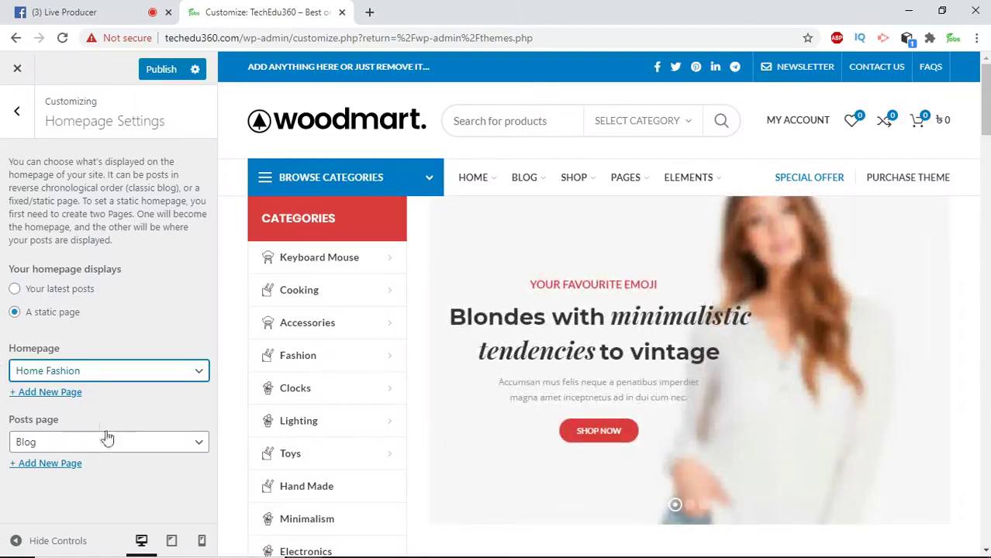
Look over the Home Fashion page in the full-width preview with the Customizer controls hidden, and bring the controls back
left_click(17, 542)
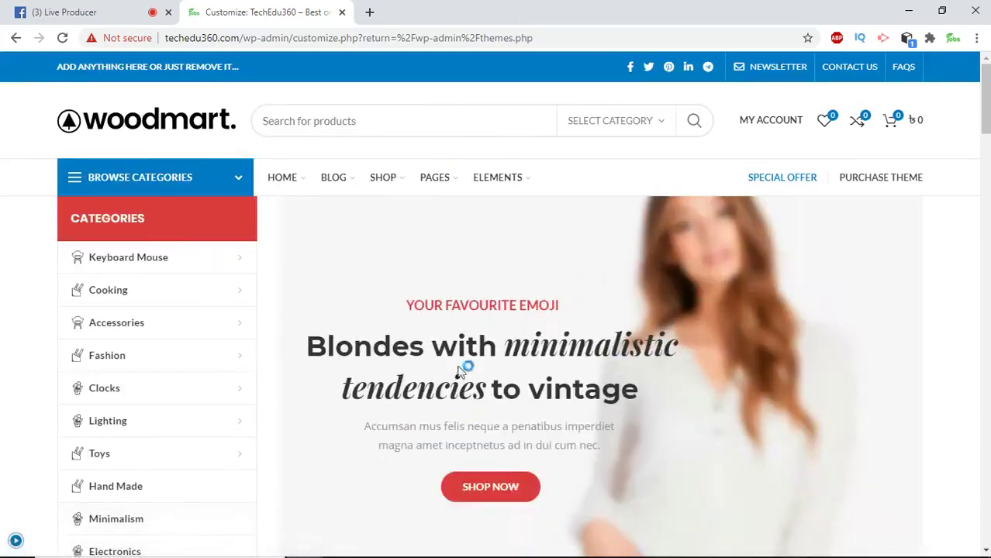
scroll(509, 380, "down", 10)
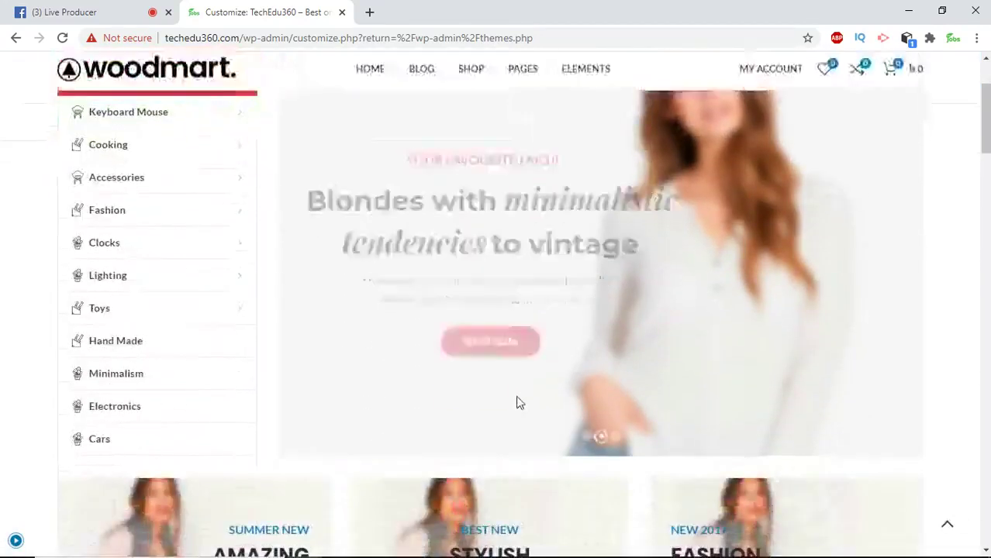
scroll(506, 431, "down", 8)
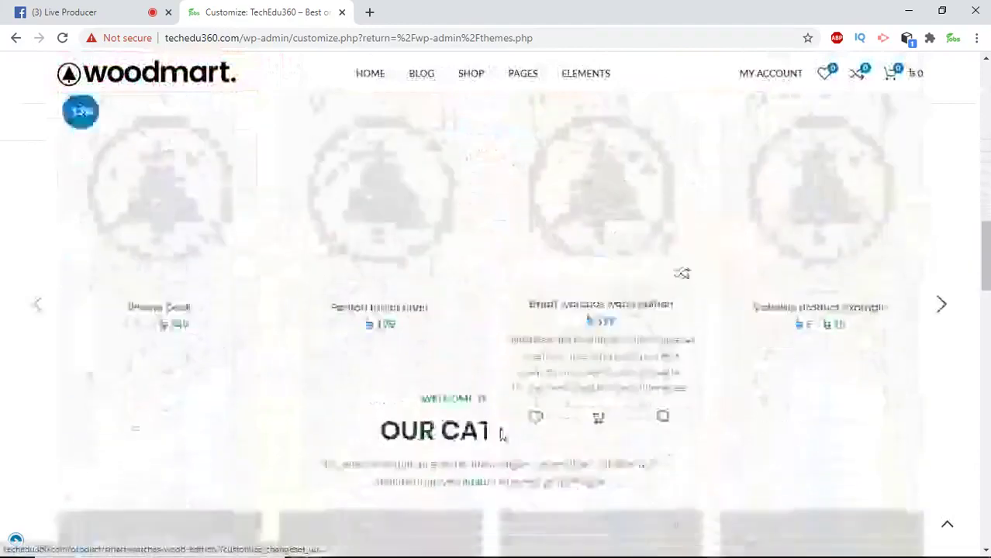
scroll(501, 438, "up", 15)
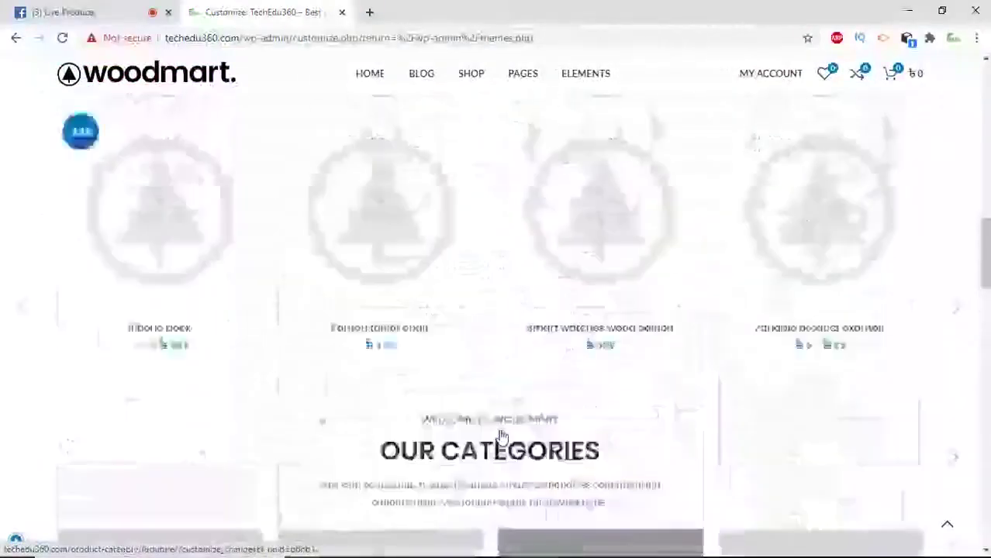
scroll(502, 438, "up", 5)
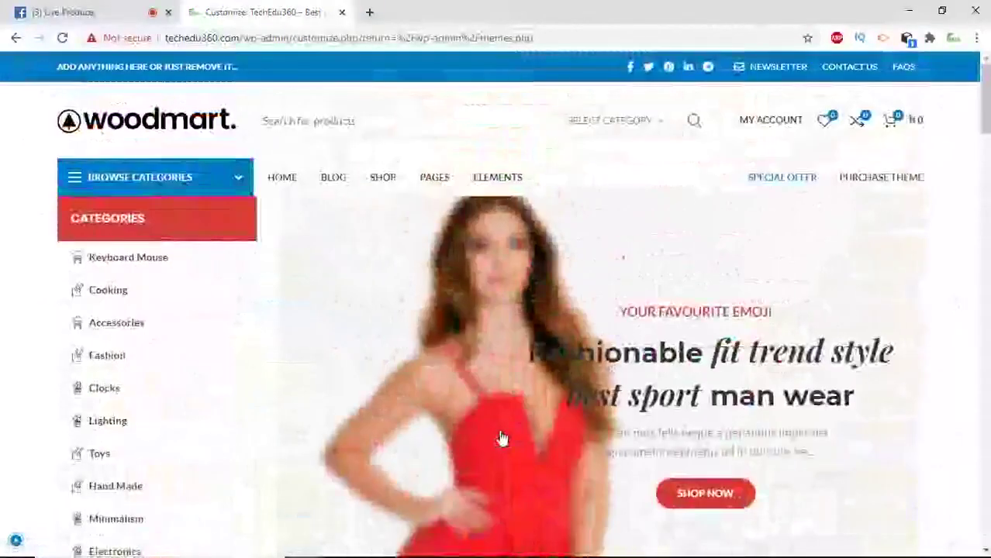
left_click(15, 541)
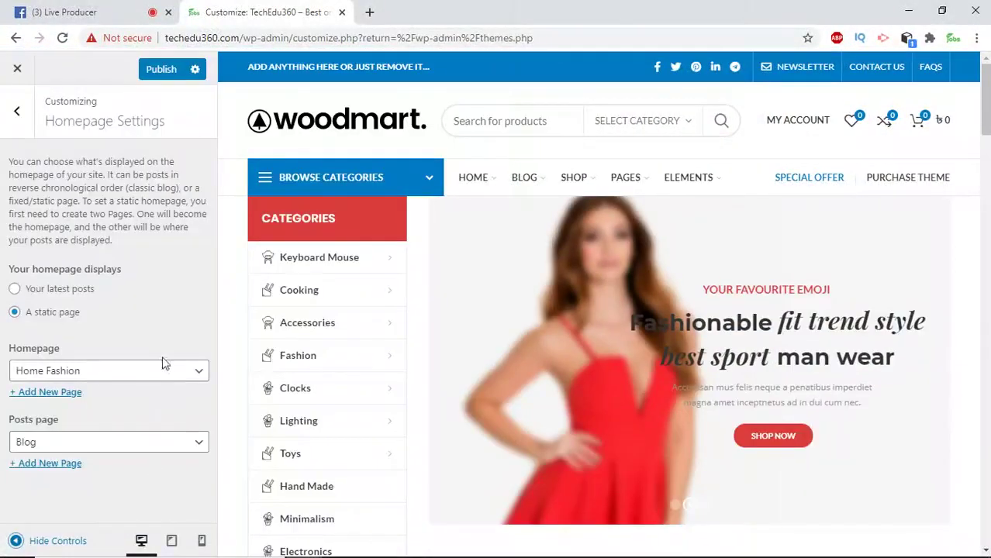
Set the static homepage back to Home electronics and return to the Customizer's main list of sections
left_click(199, 372)
scroll(188, 335, "down", 2)
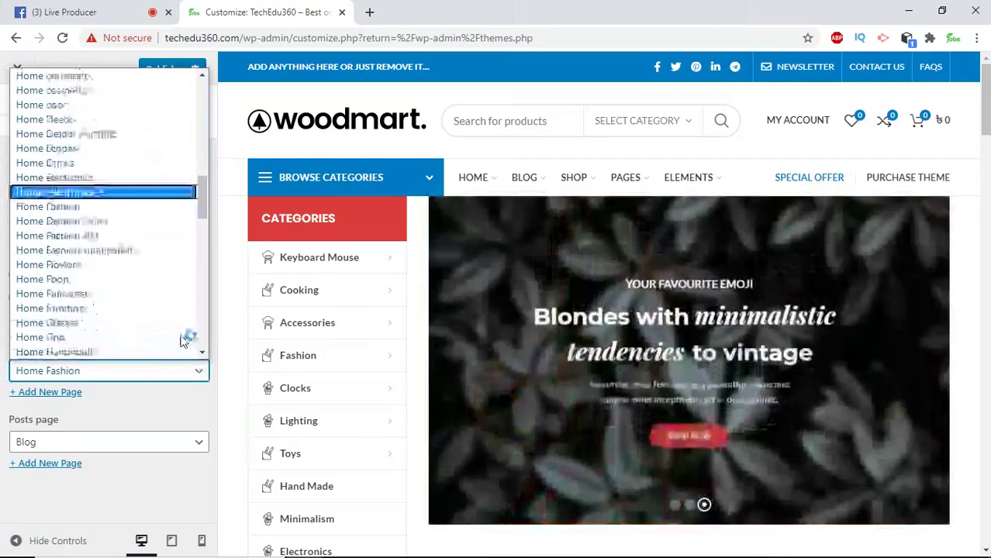
left_click(120, 178)
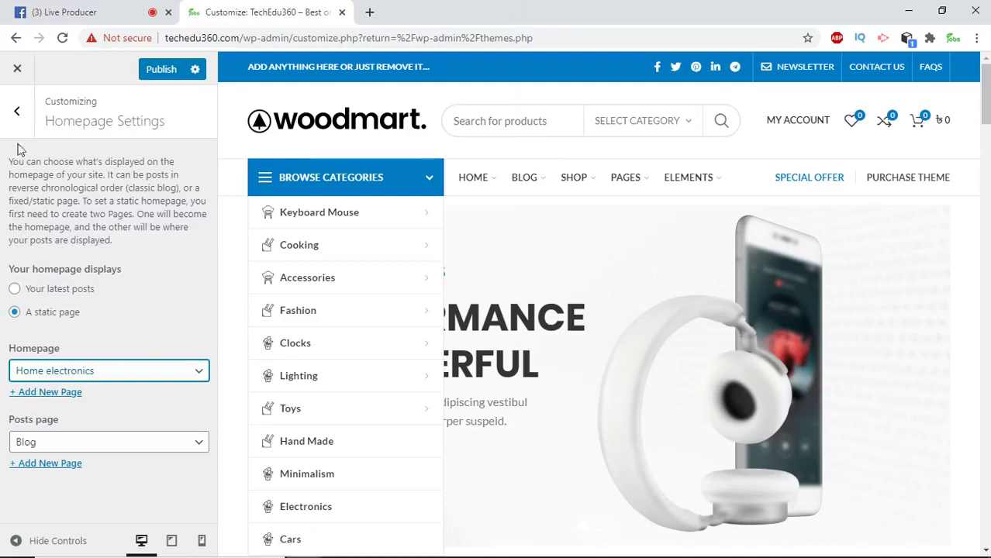
left_click(17, 110)
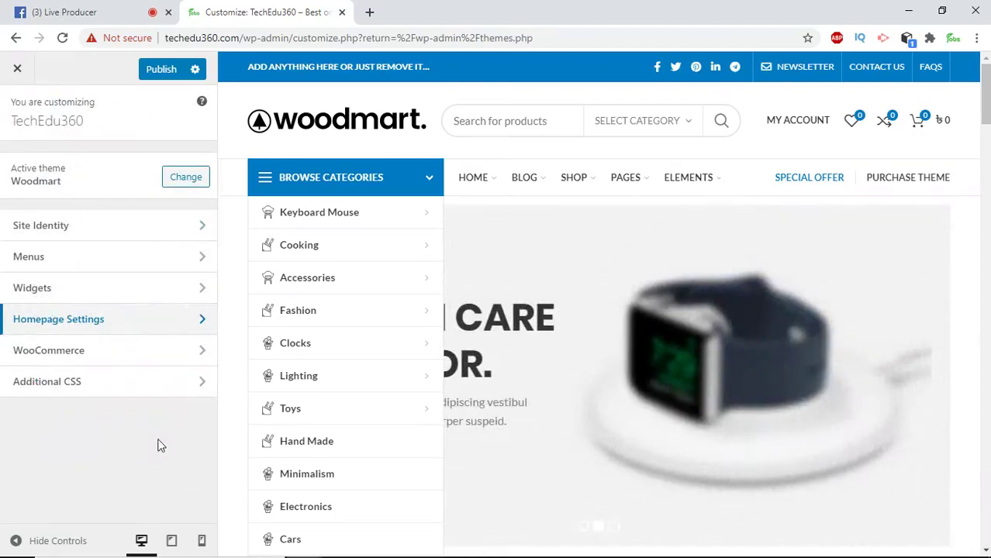
Review the Store Notice text in the WooCommerce settings and return to the list of WooCommerce sections
left_click(135, 356)
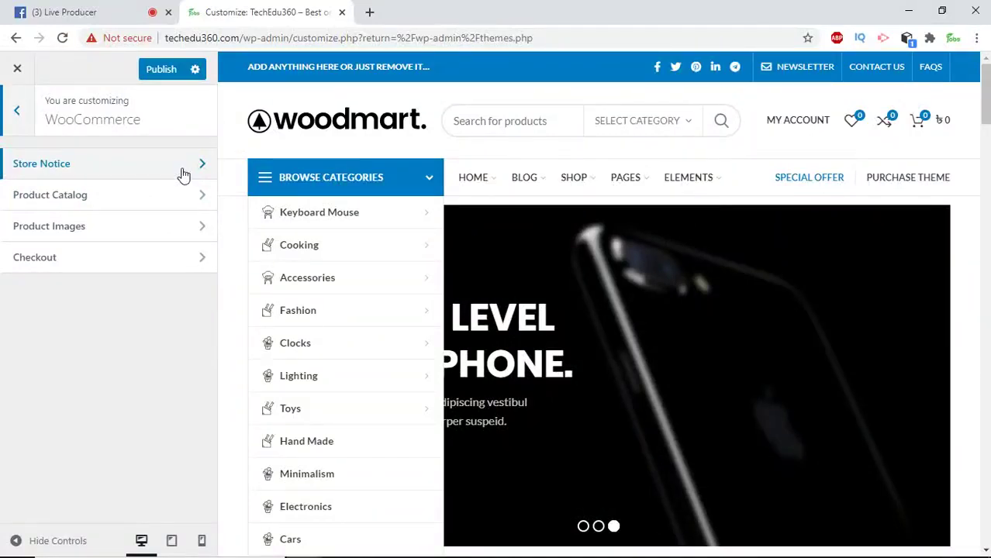
left_click(183, 175)
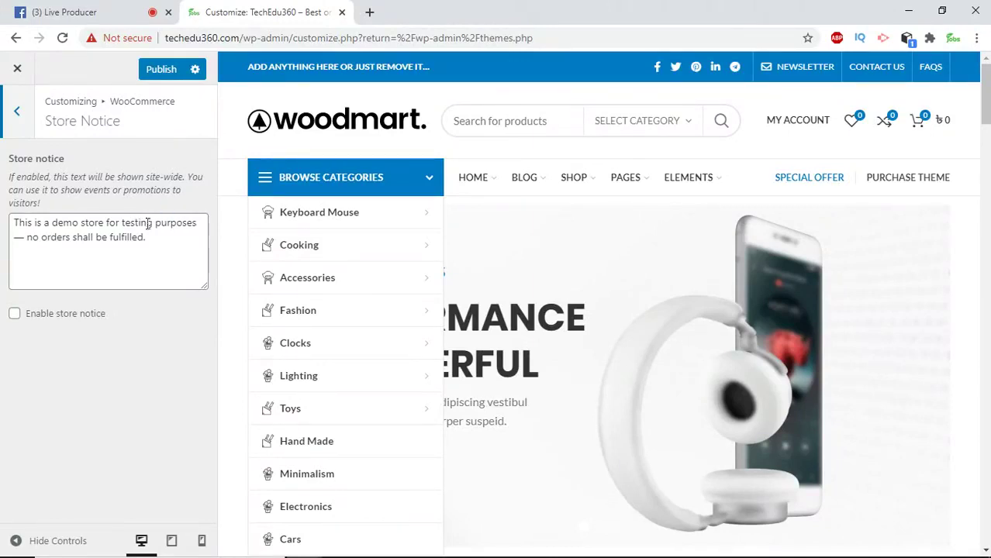
left_click_drag(138, 239, 11, 223)
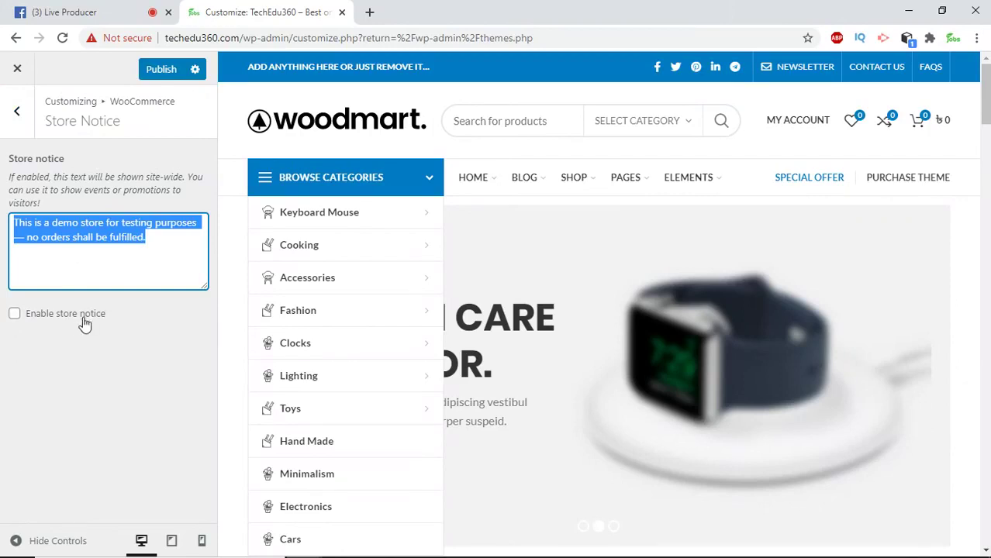
left_click(19, 122)
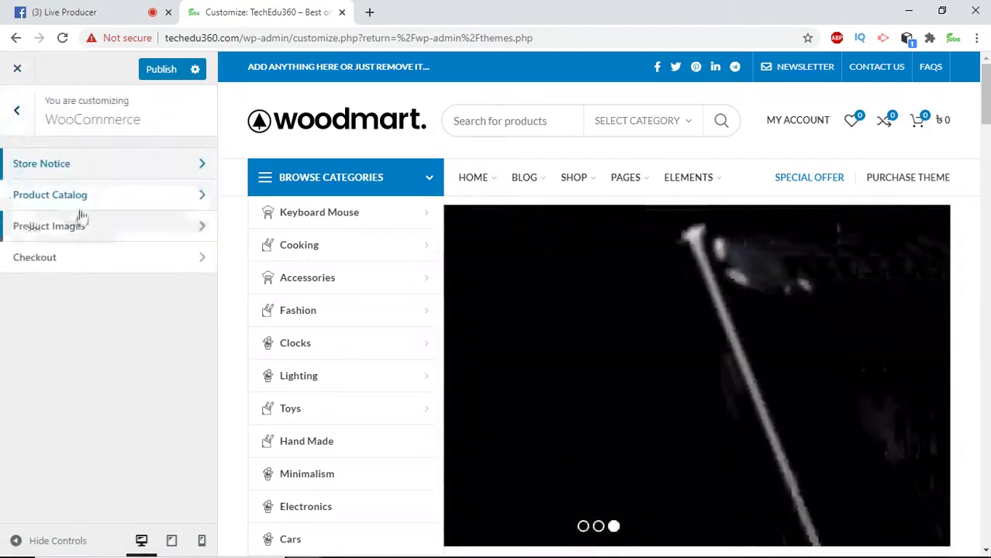
Review the Product Catalog settings and sorting choices, keep Default sorting (custom ordering + name), and check the Shop page preview
left_click(84, 205)
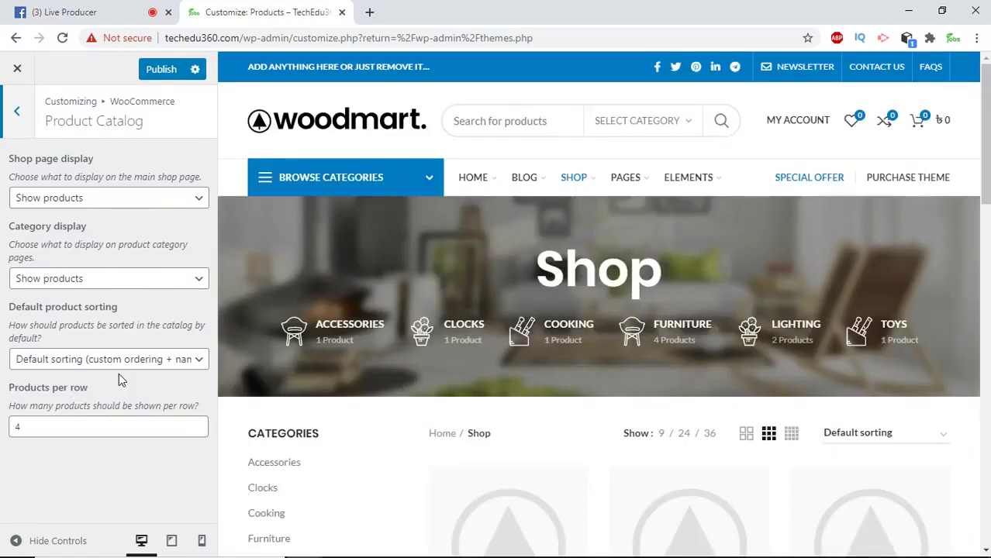
left_click(199, 363)
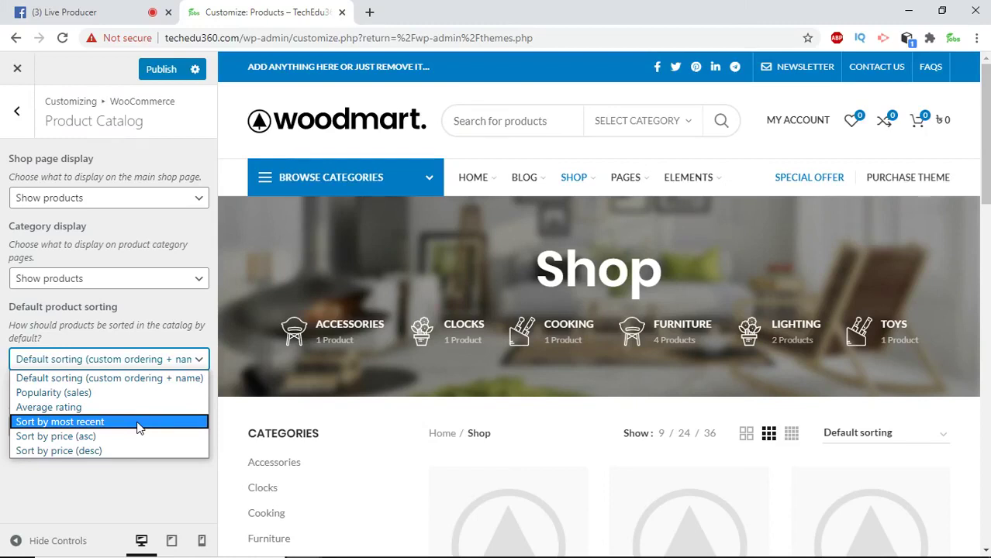
left_click(194, 377)
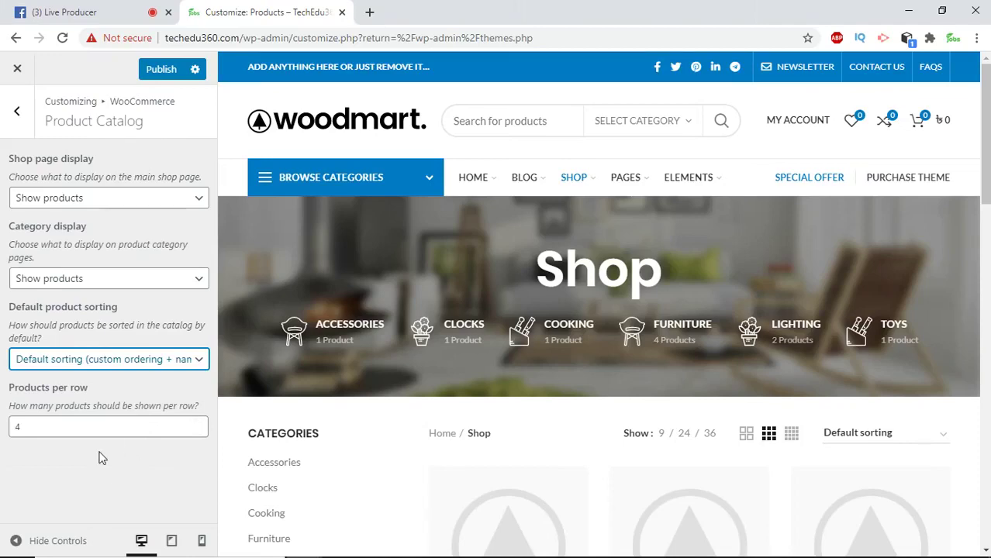
scroll(511, 467, "down", 3)
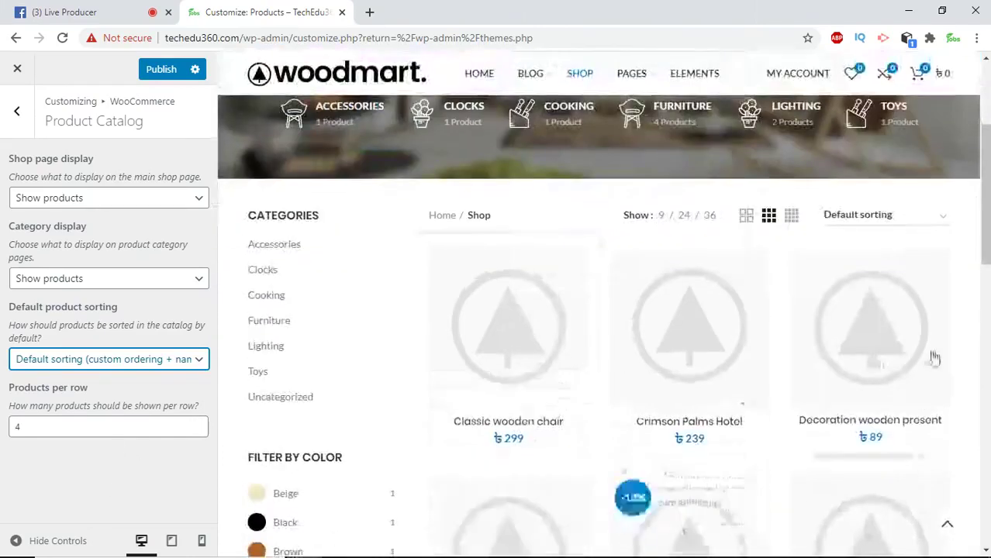
scroll(590, 404, "up", 3)
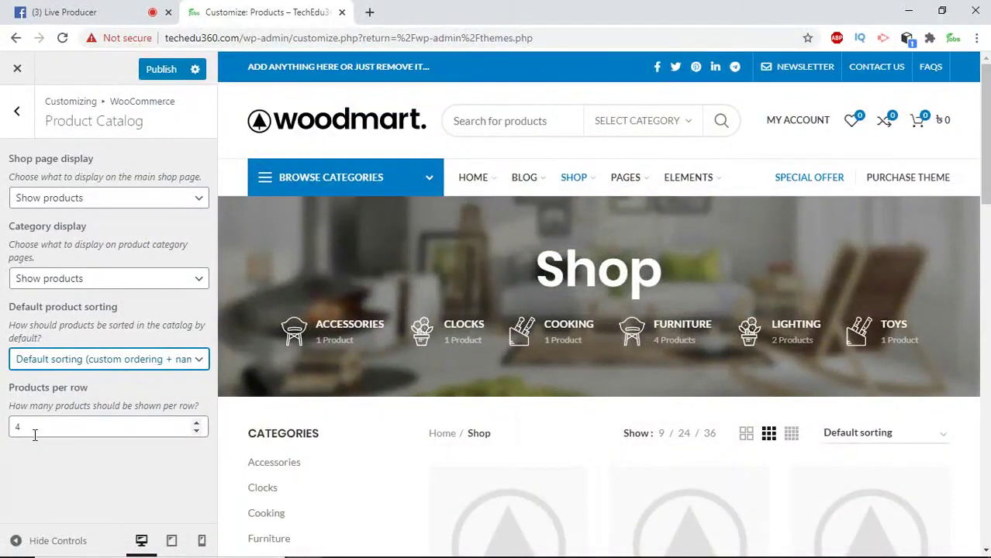
left_click(16, 111)
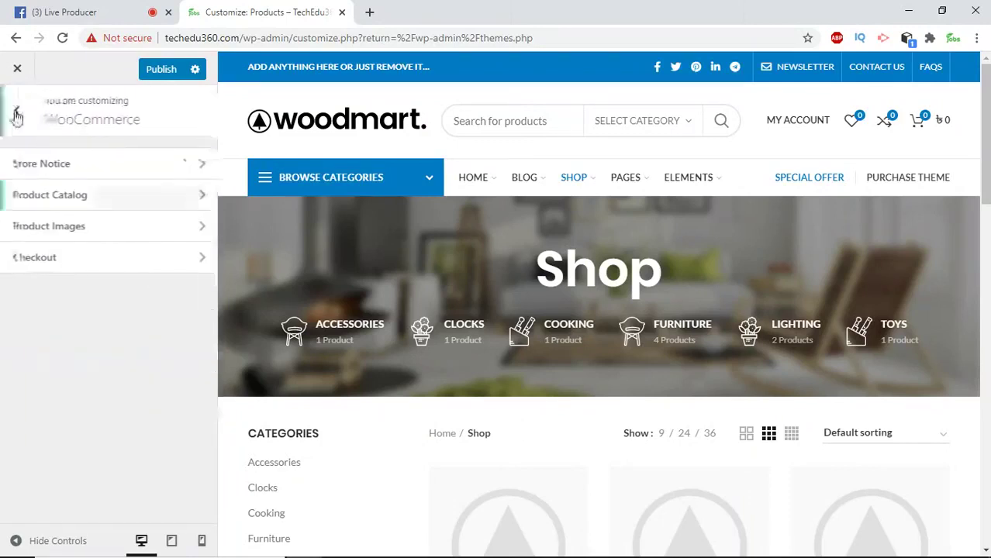
Review the Product Images width and thumbnail cropping settings and return to the list of WooCommerce sections
left_click(143, 234)
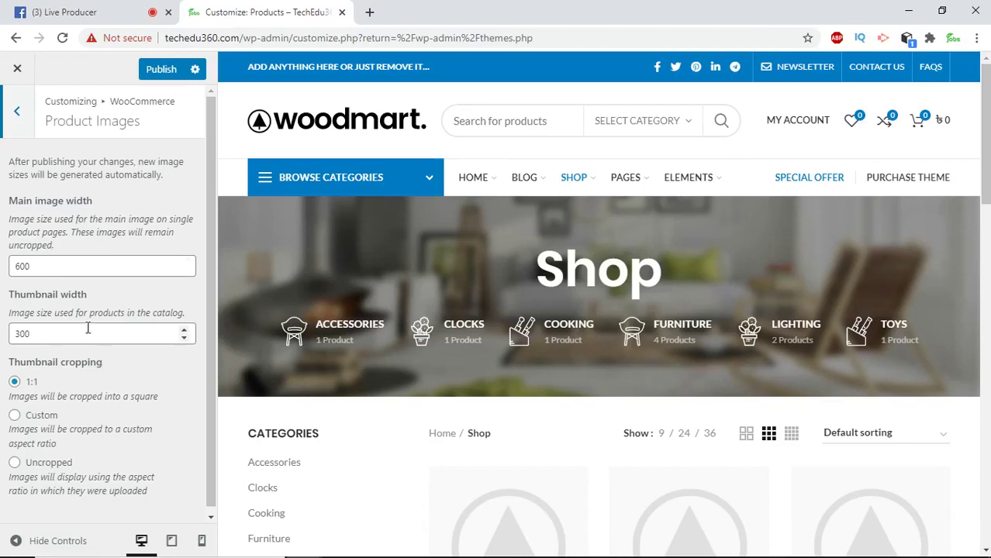
scroll(86, 328, "down", 1)
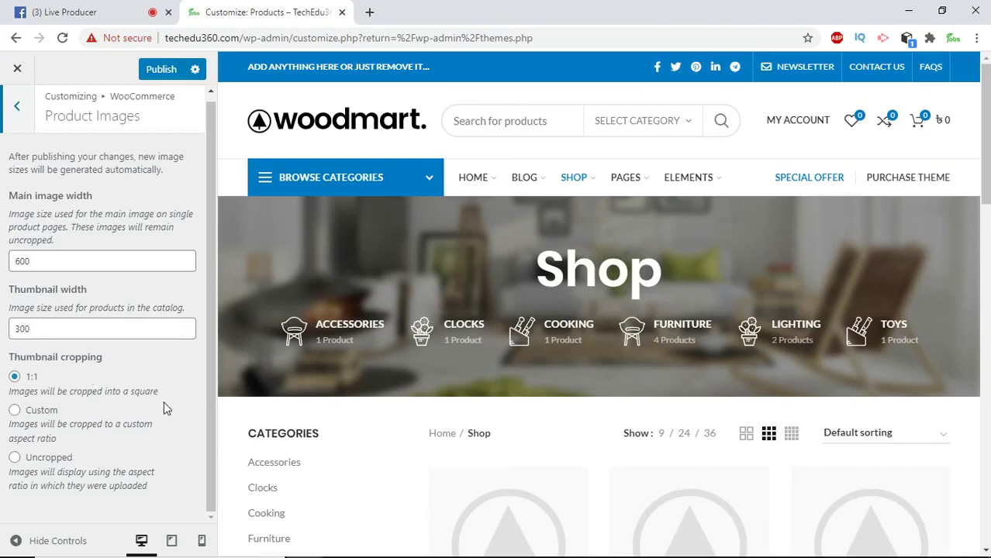
left_click(15, 114)
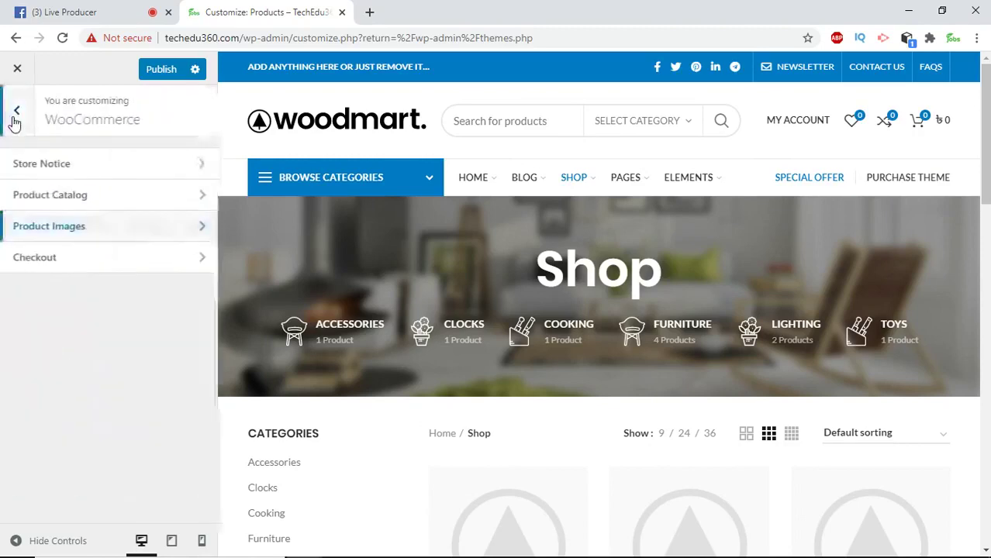
In the WooCommerce Checkout settings, set the Company name field to Hidden
left_click(180, 263)
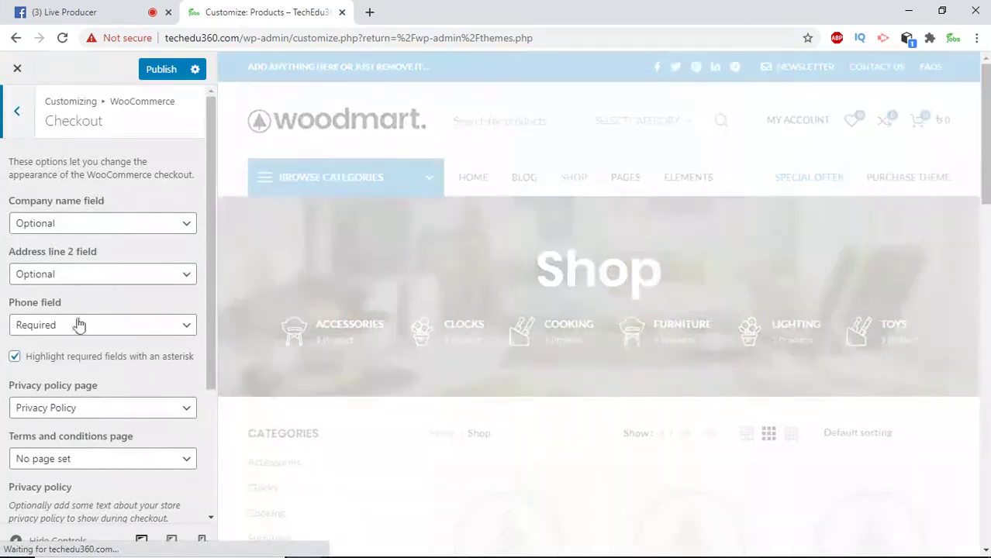
left_click(155, 226)
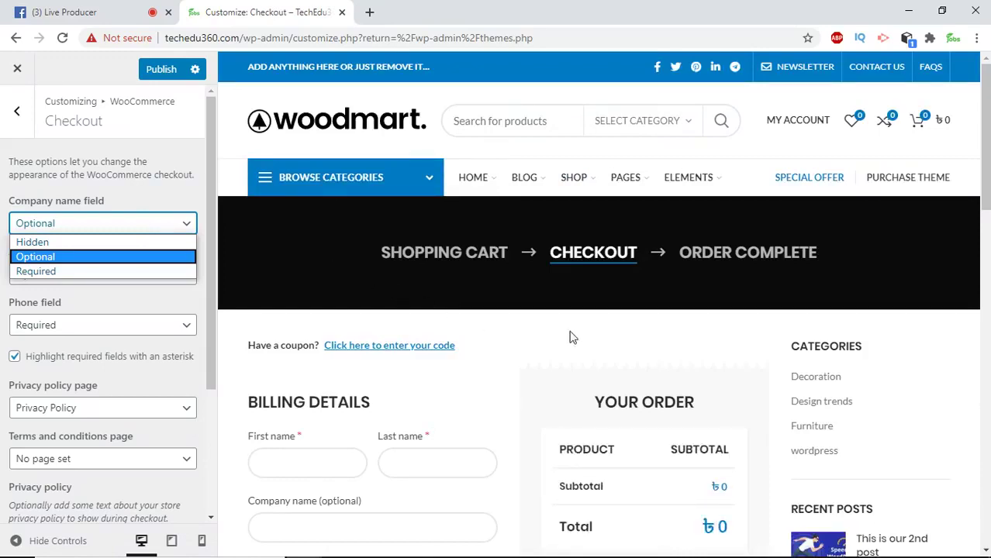
scroll(571, 337, "down", 3)
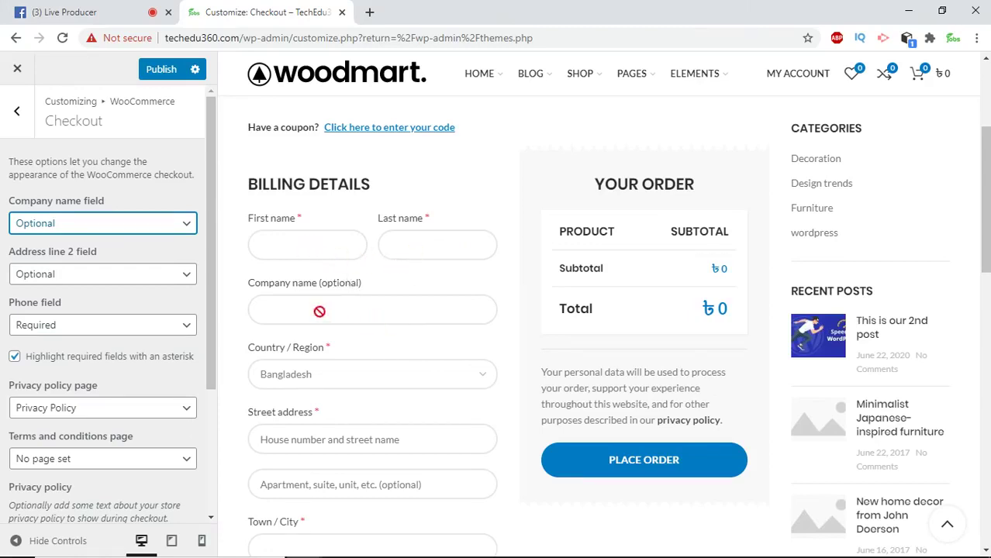
left_click(171, 227)
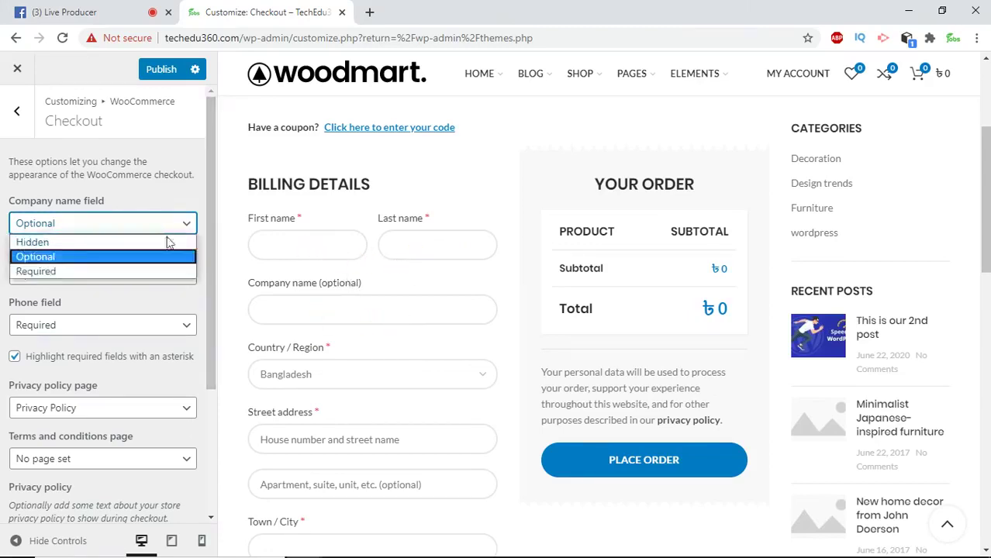
left_click(161, 240)
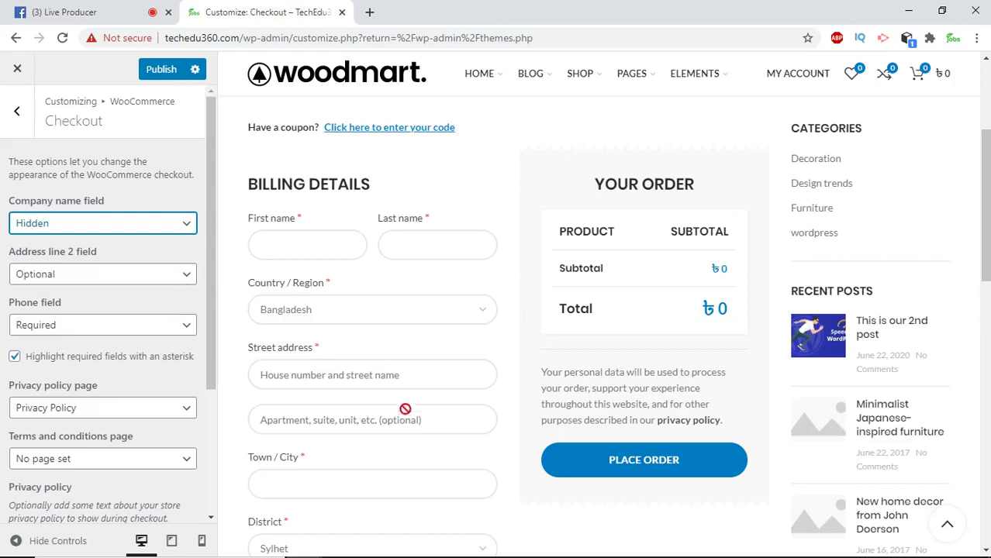
Set the Address line 2 field of the checkout form to Hidden
scroll(405, 401, "down", 2)
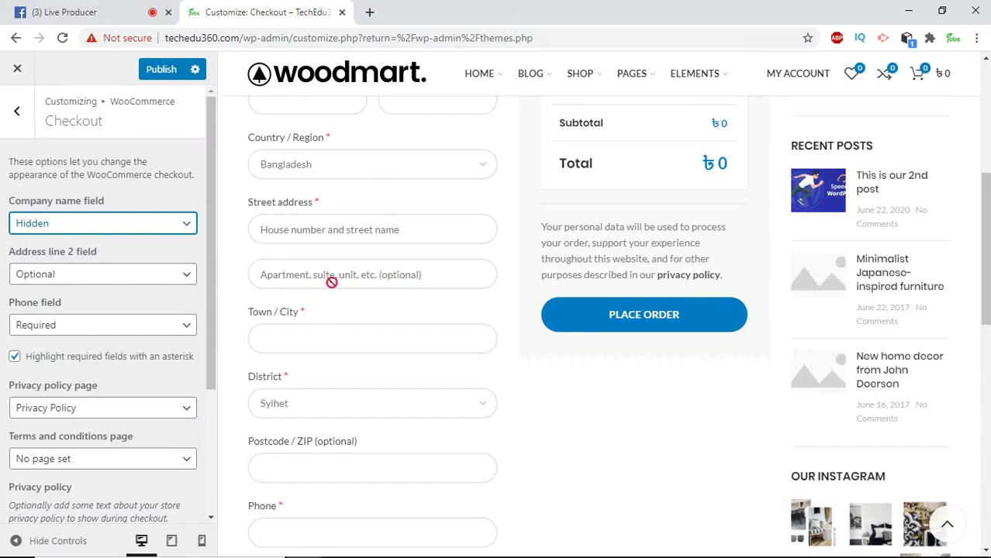
left_click(166, 275)
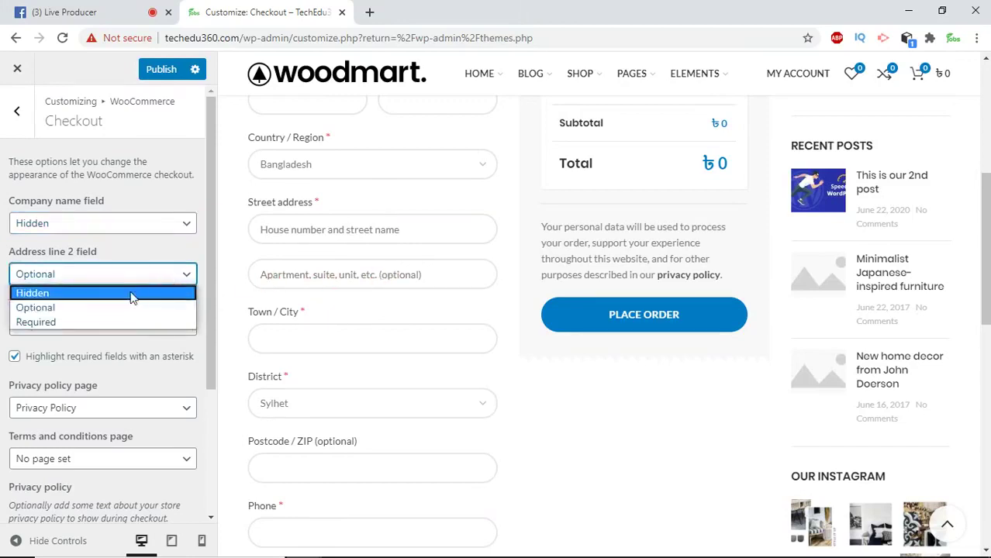
left_click(130, 294)
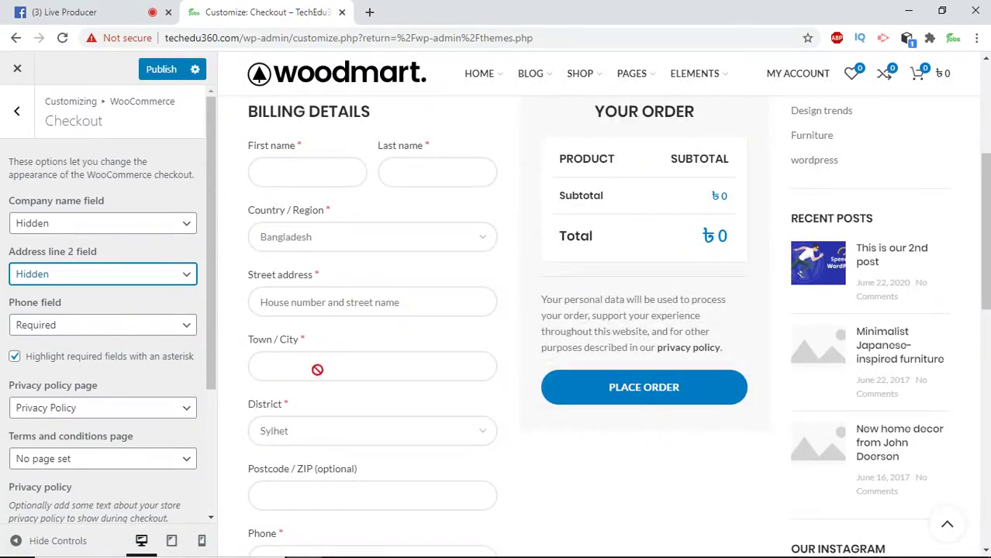
Check the Phone field choices, keep Required, and look over the remaining billing fields in the checkout preview
left_click(181, 325)
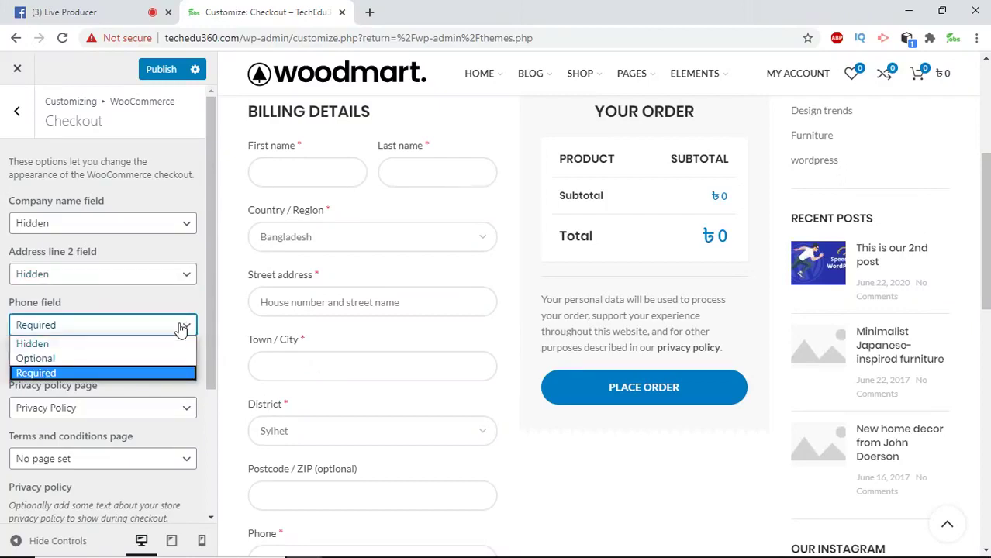
left_click(181, 329)
scroll(519, 425, "down", 2)
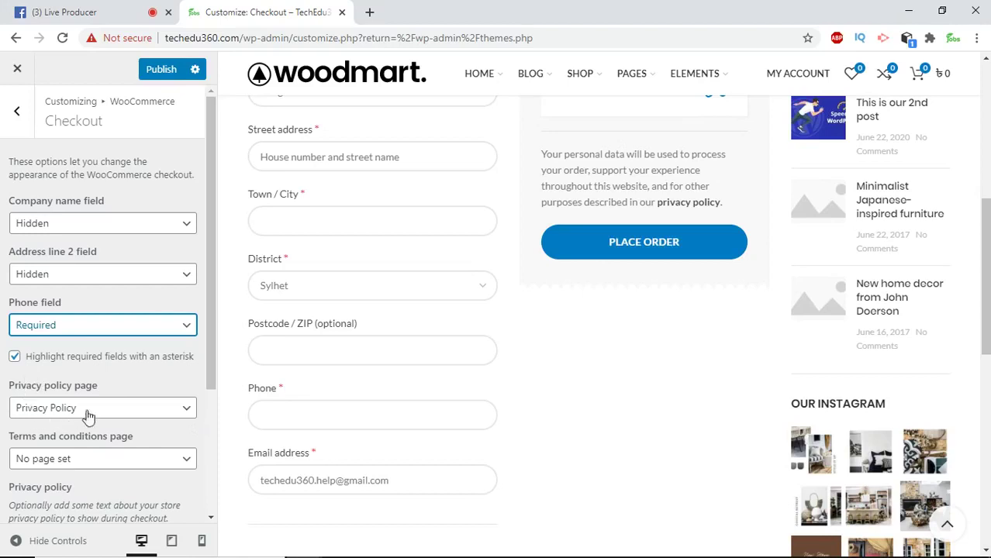
Look through the pages offered for the Terms and conditions page setting for a suitable one
scroll(138, 422, "down", 1)
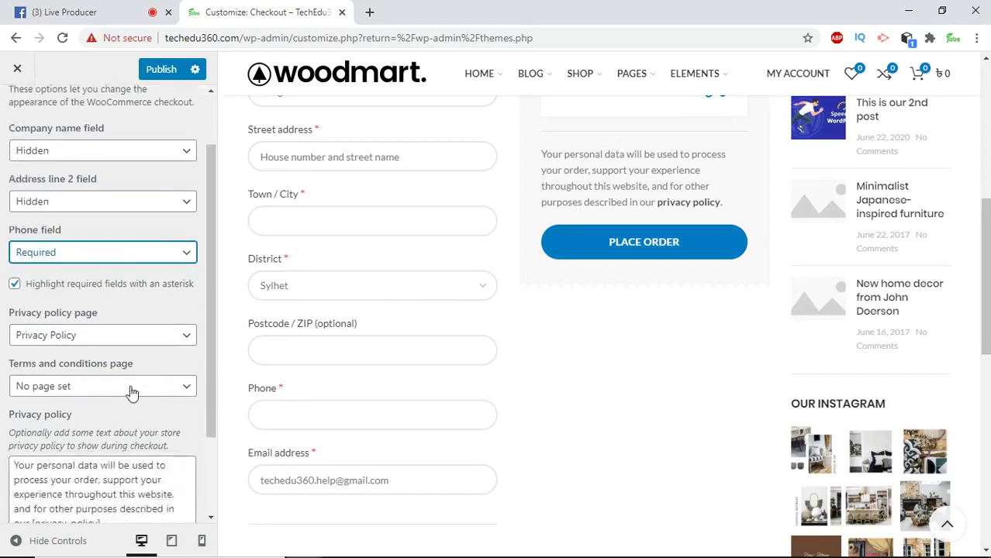
left_click(183, 396)
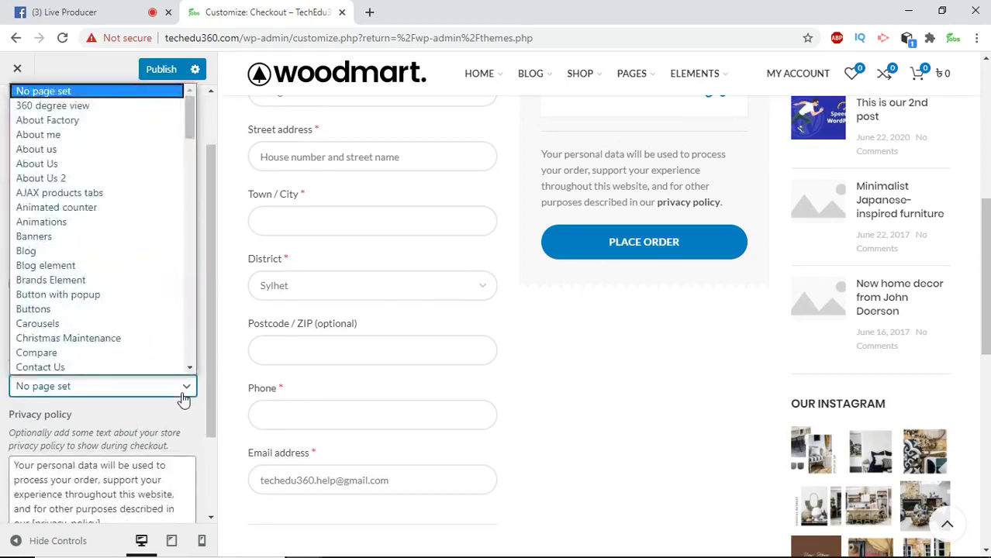
scroll(153, 233, "down", 5)
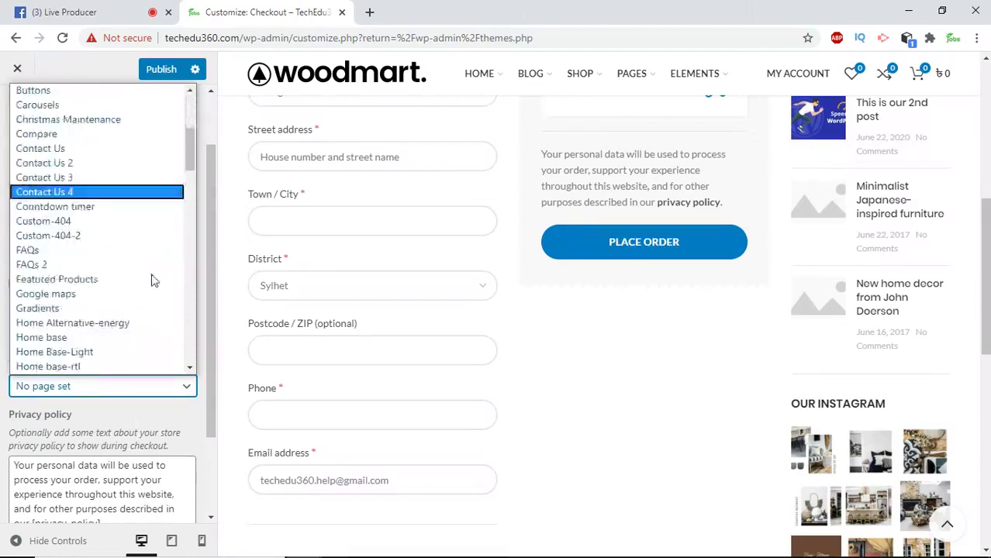
scroll(147, 291, "down", 10)
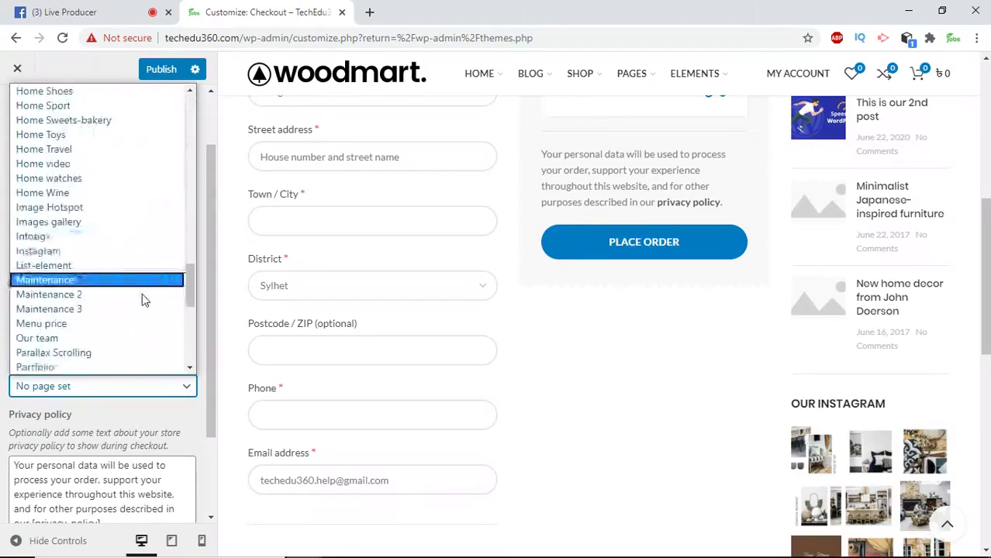
scroll(142, 298, "down", 10)
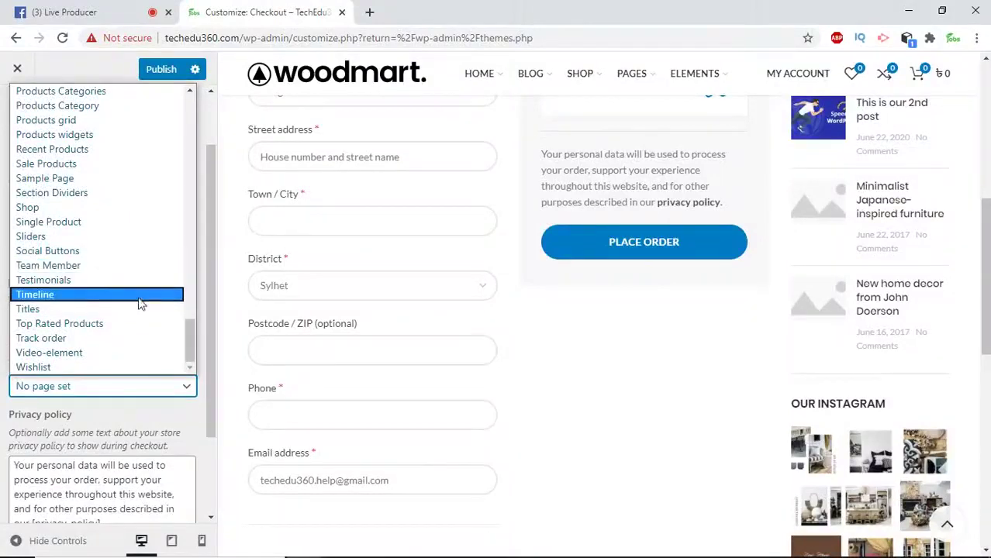
scroll(125, 349, "up", 10)
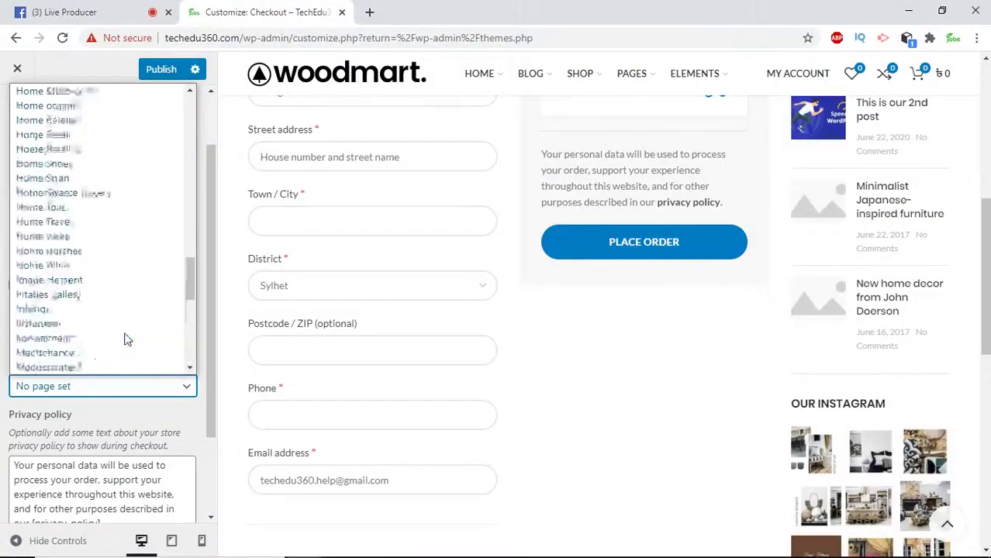
scroll(127, 340, "up", 10)
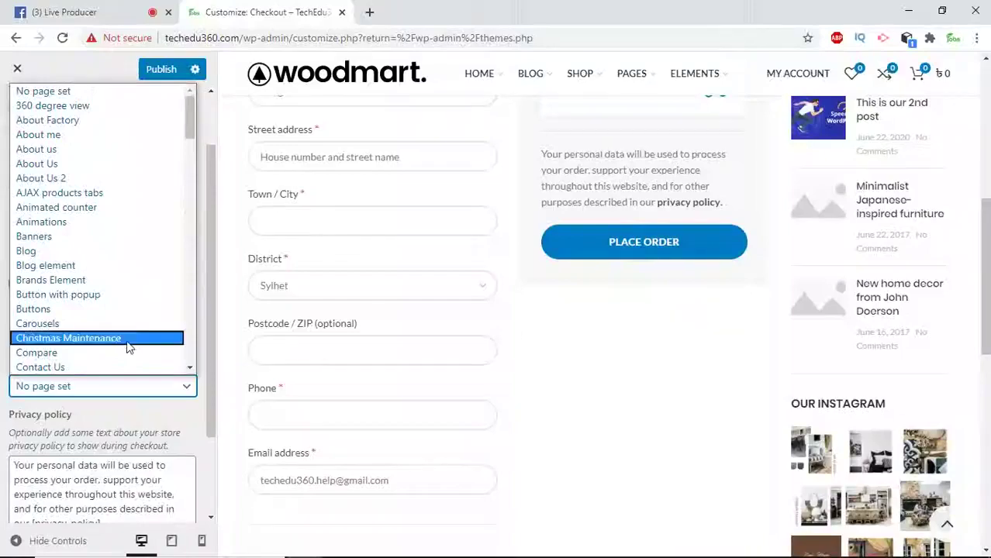
Open techedu360.com in a new browser tab and go to the site's WordPress dashboard
left_click(370, 13)
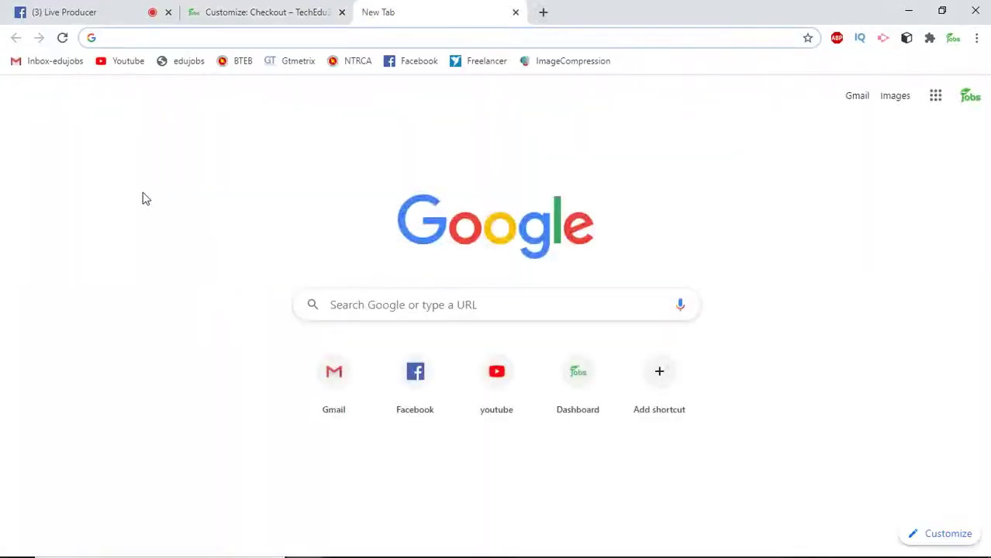
type("wo")
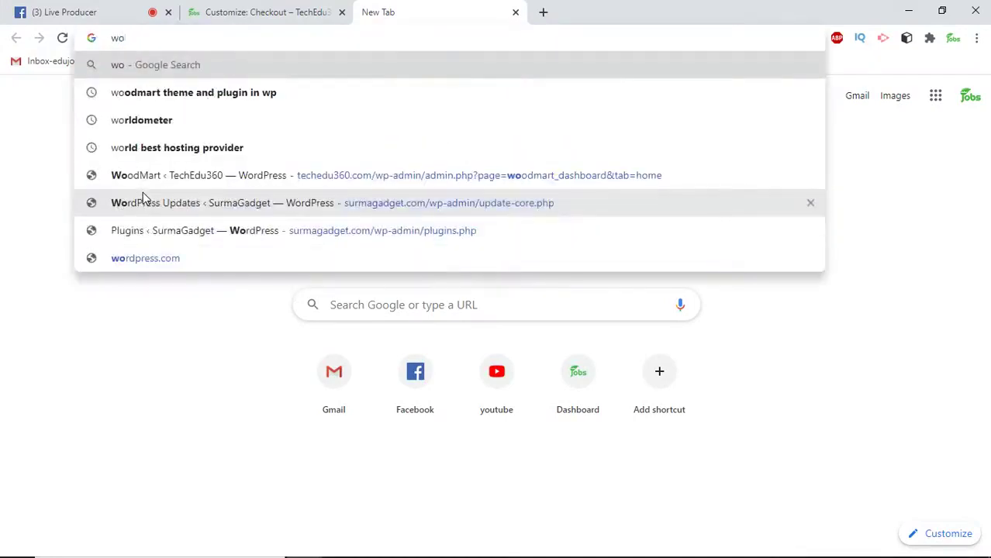
key("BackSpace")
key("BackSpace")
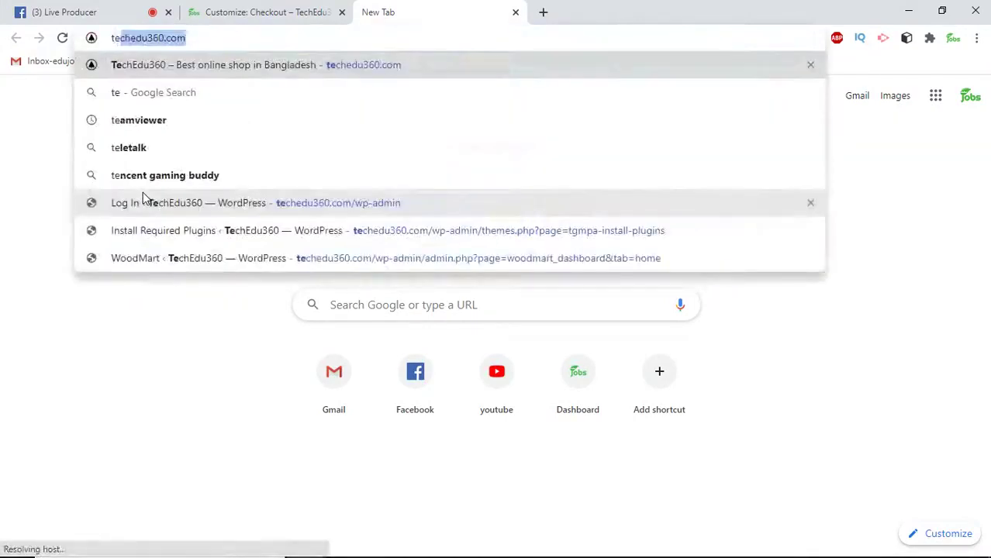
key("Return")
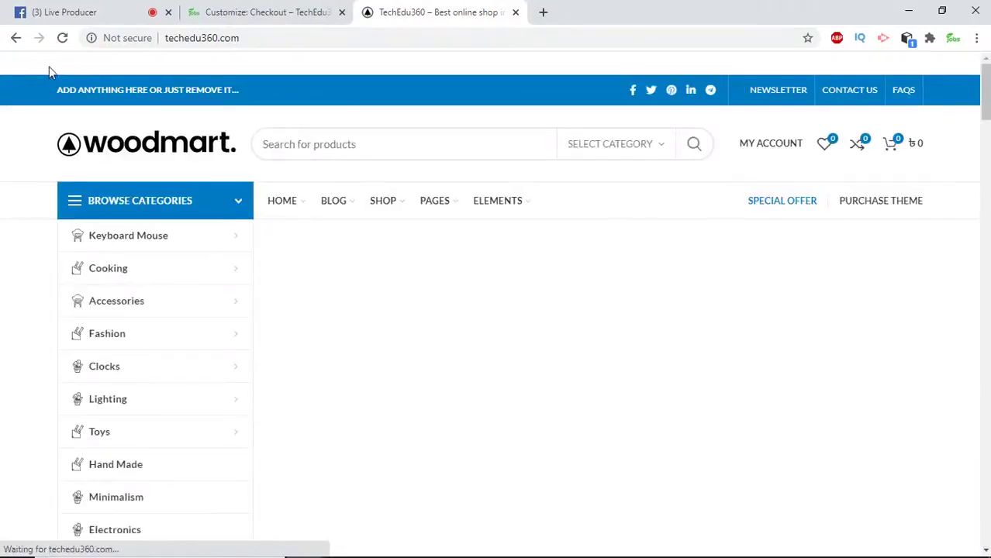
mouse_move(59, 66)
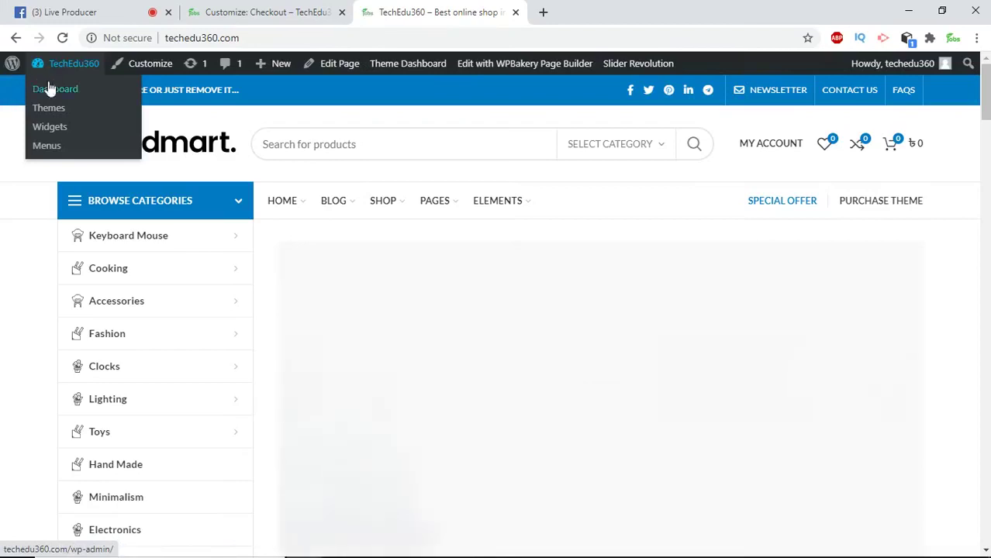
left_click(49, 87)
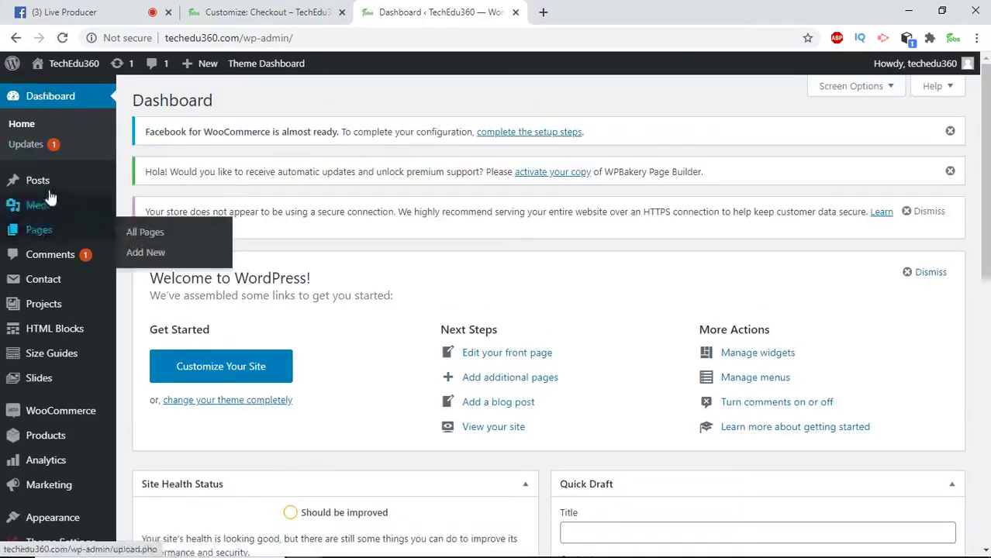
Open the list of all the site's pages and look through its first page of entries
left_click(39, 232)
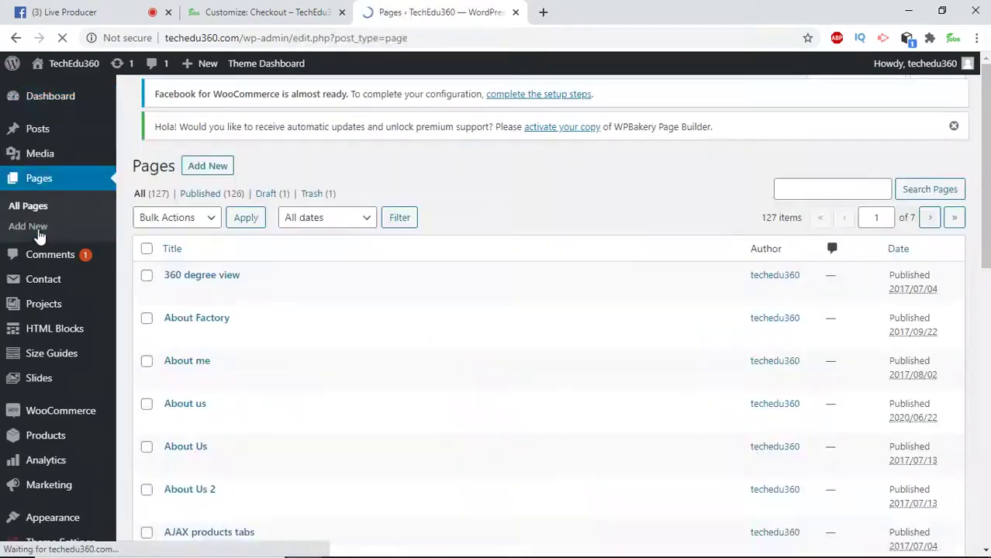
scroll(419, 383, "down", 6)
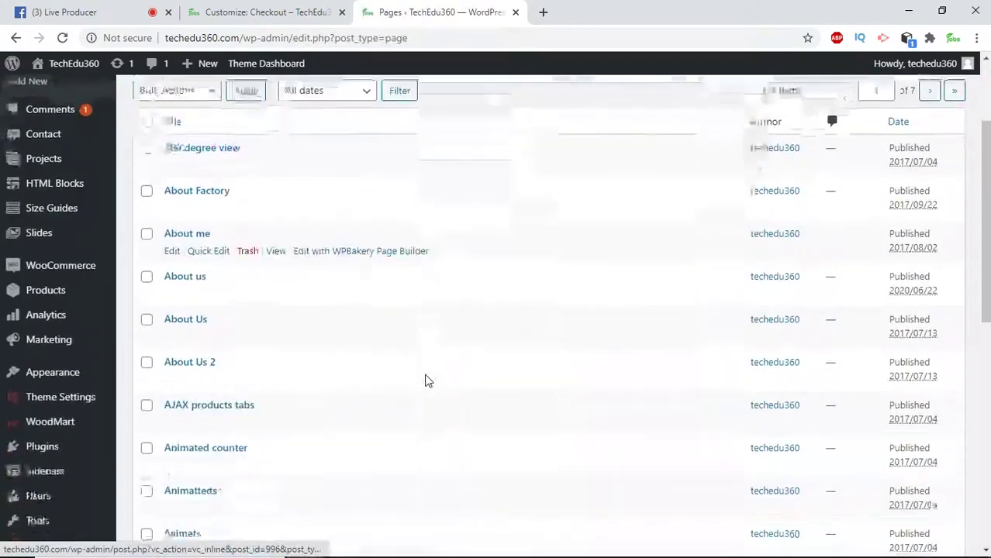
scroll(426, 380, "down", 2)
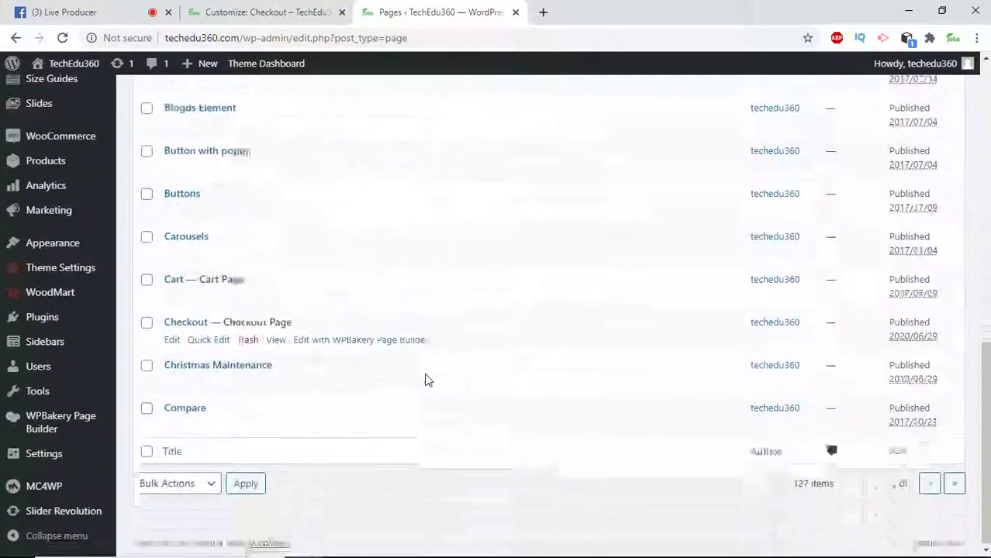
scroll(426, 384, "up", 5)
scroll(424, 400, "up", 4)
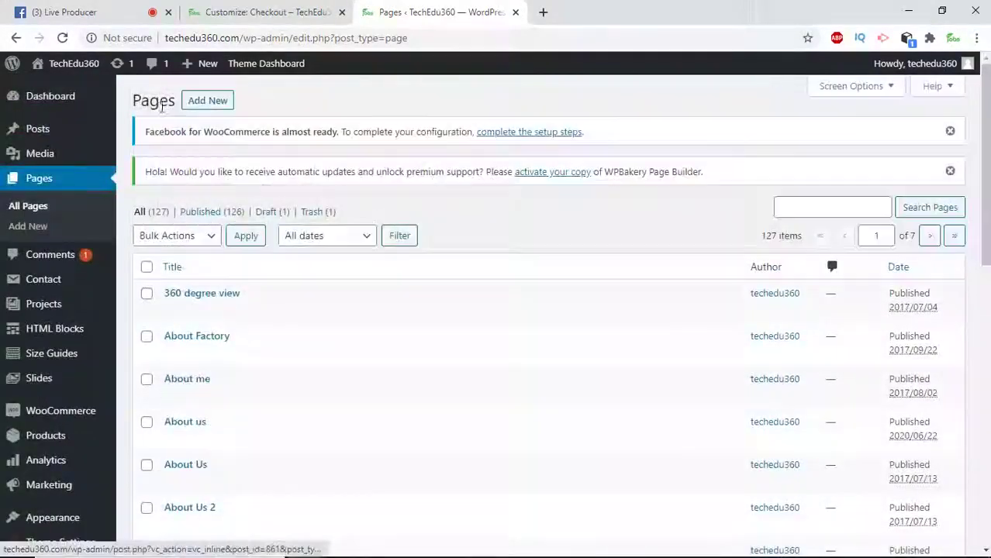
Add a new page to the site, dismiss the editor's welcome guide, and title the page "Terms & Conditions"
left_click(209, 101)
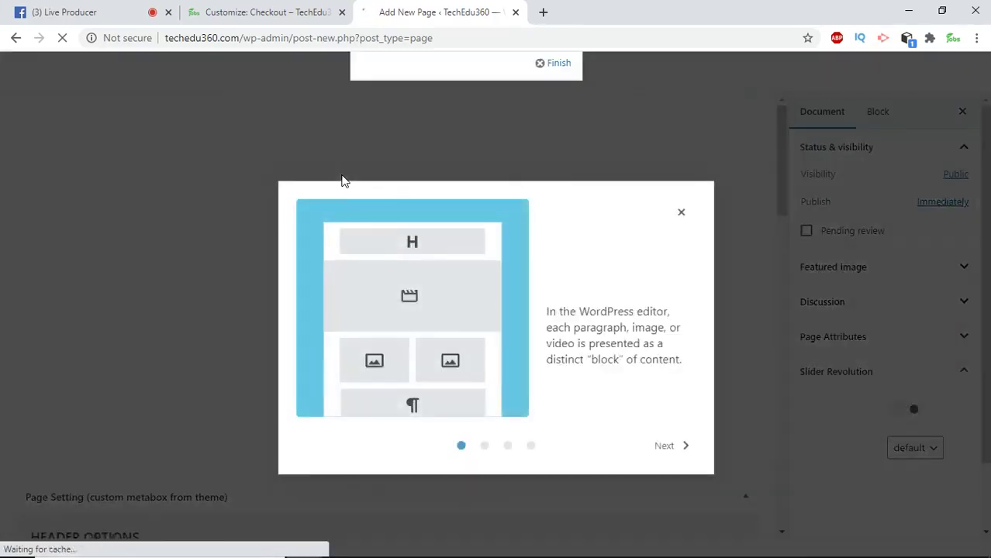
left_click(681, 189)
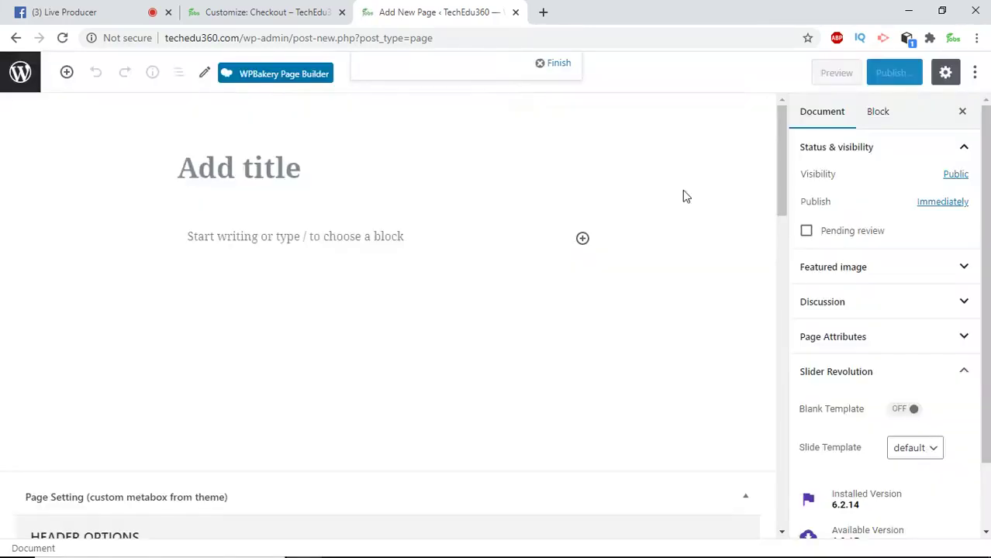
left_click(293, 167)
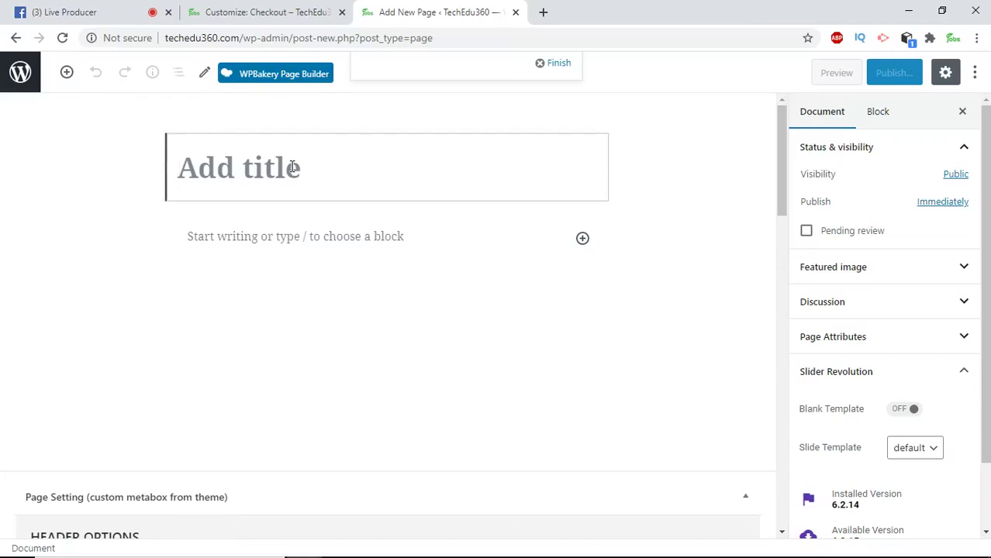
type("Terms ")
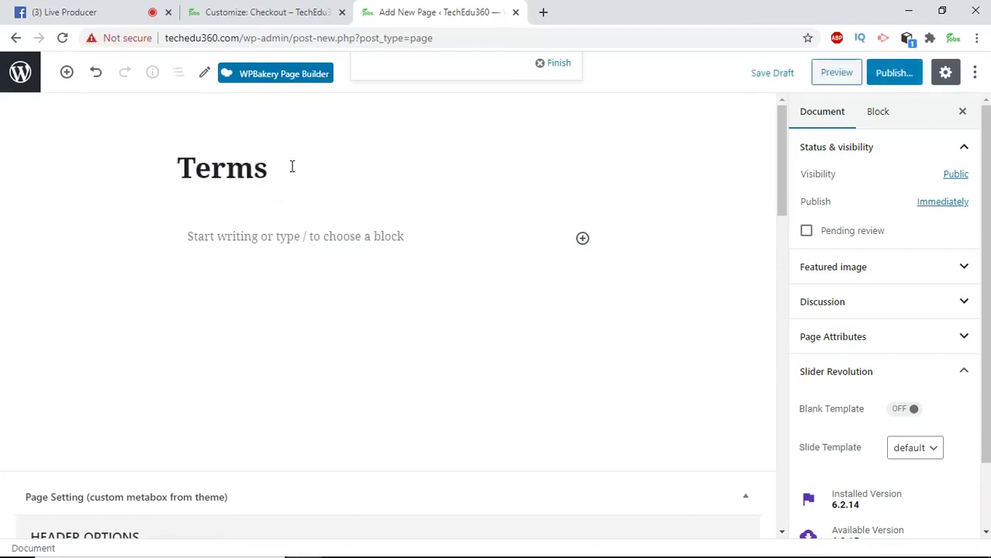
type("& Condi")
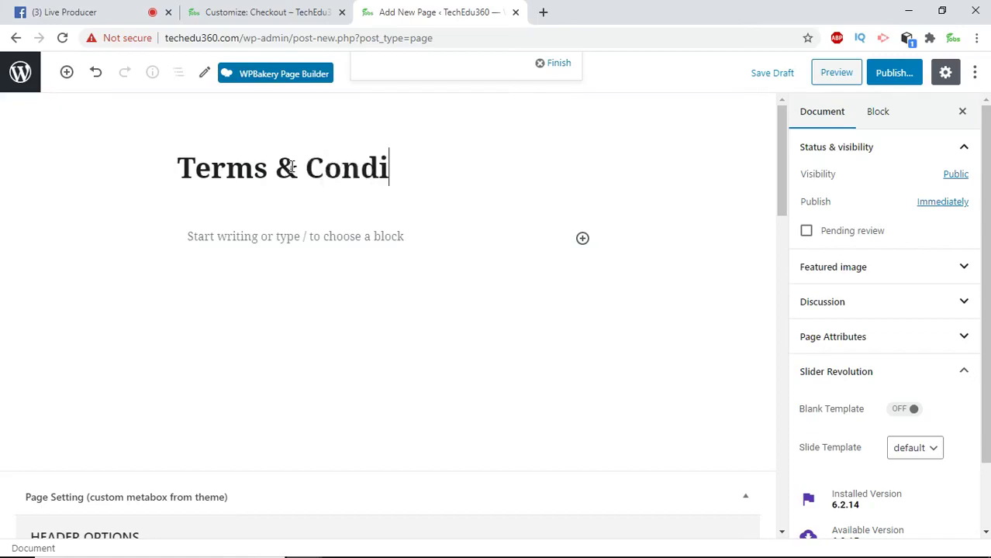
type("tion s")
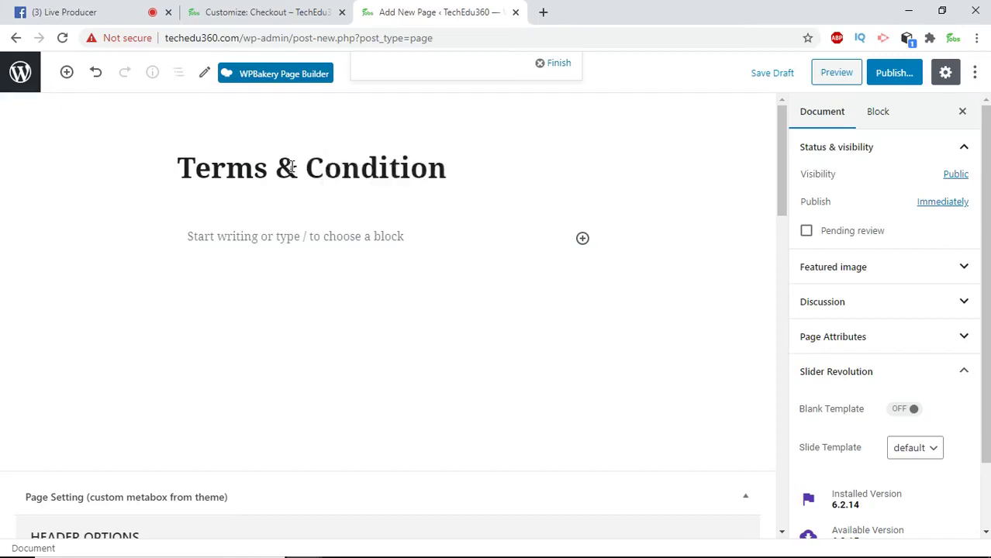
Fill the page body with many repeated copies of the sentence "This rules must followed." and publish the page
key("Return")
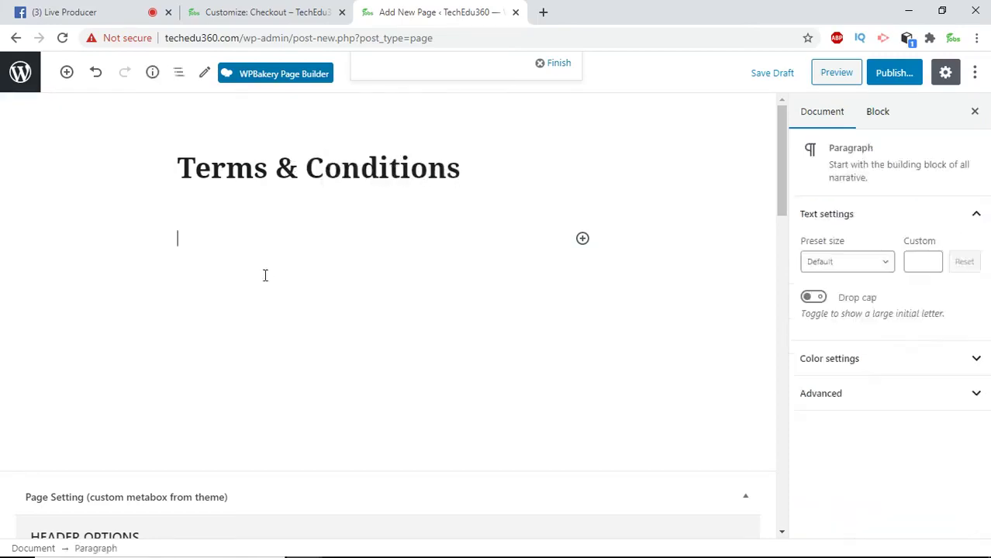
type("This rules must followed.")
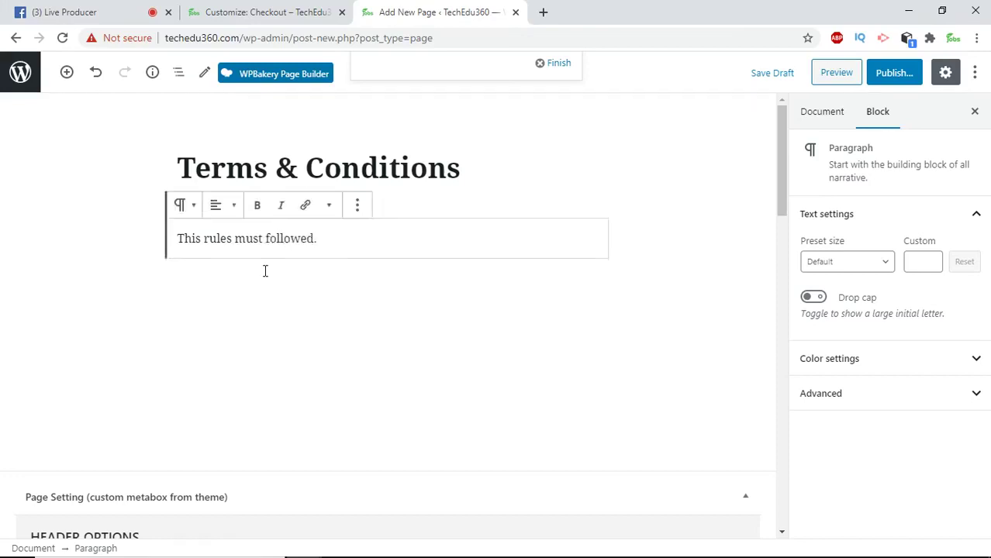
left_click_drag(320, 242, 179, 259)
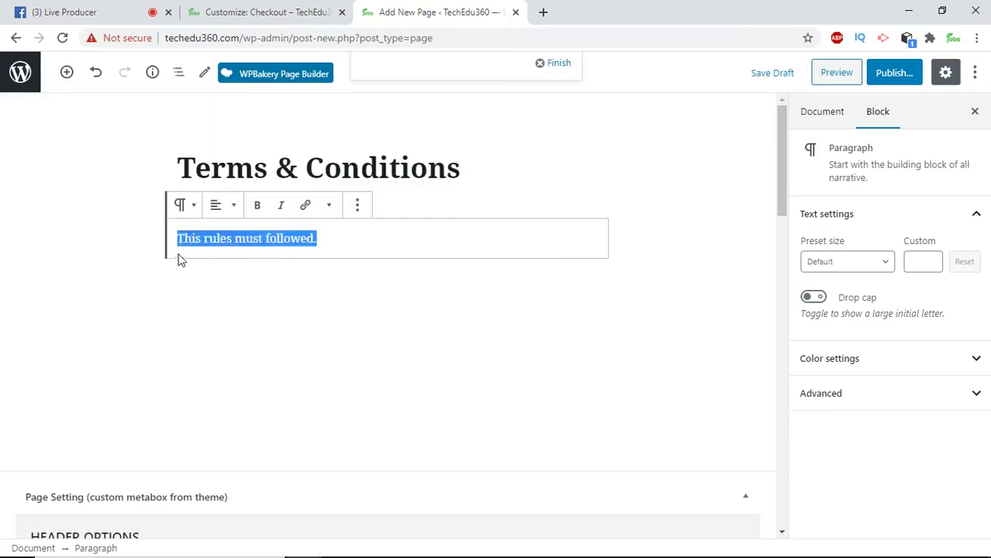
key("ctrl+c")
key("Right")
key("ctrl+v")
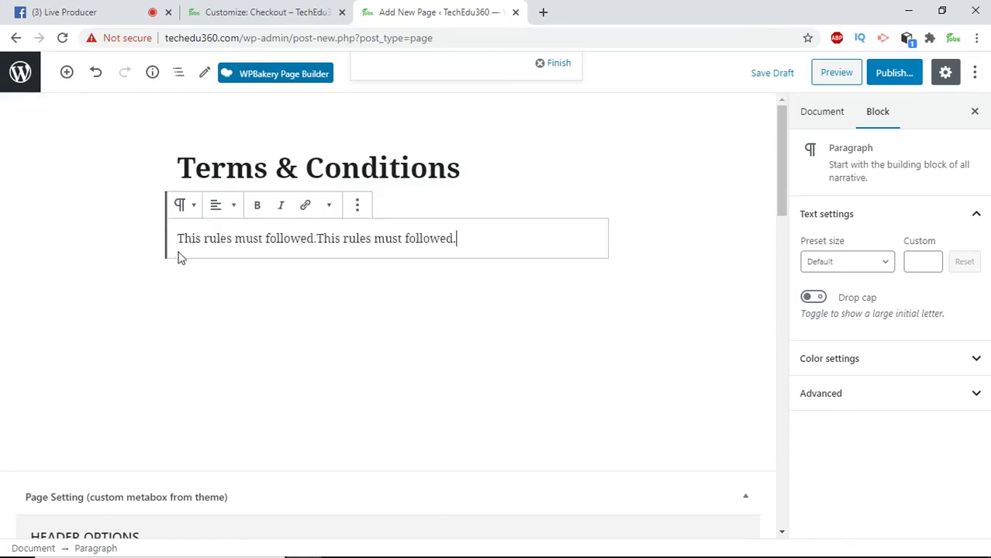
key("ctrl+v")
key("ctrl+v")
key("ctrl+v")
key("ctrl+v")
key("ctrl+v")
key("ctrl+v")
key("ctrl+v")
key("ctrl+v")
key("ctrl+v")
key("ctrl+v")
key("ctrl+v")
key("ctrl+v")
key("ctrl+v")
key("ctrl+v")
key("ctrl+v")
key("ctrl+v")
key("ctrl+v")
key("ctrl+v")
key("ctrl+v")
key("ctrl+v")
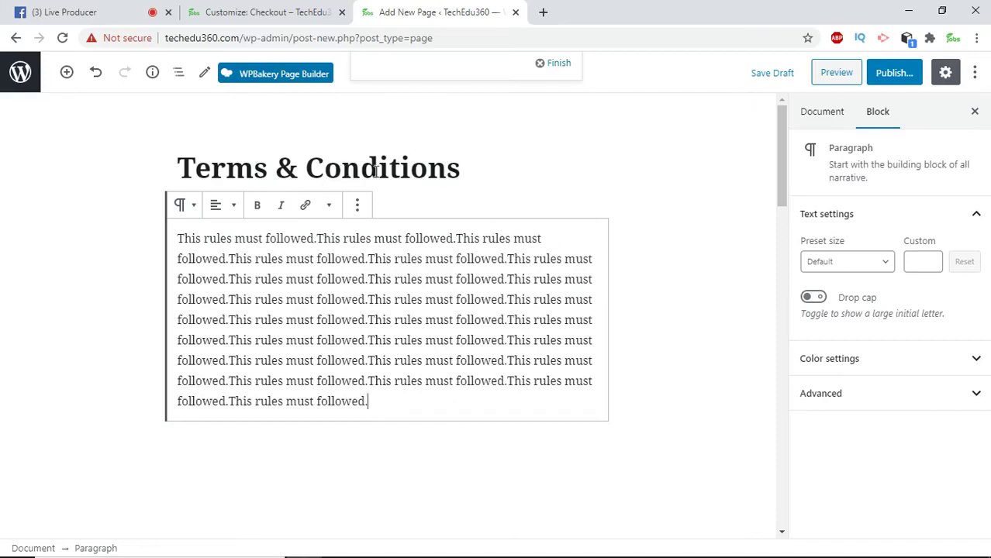
left_click(886, 75)
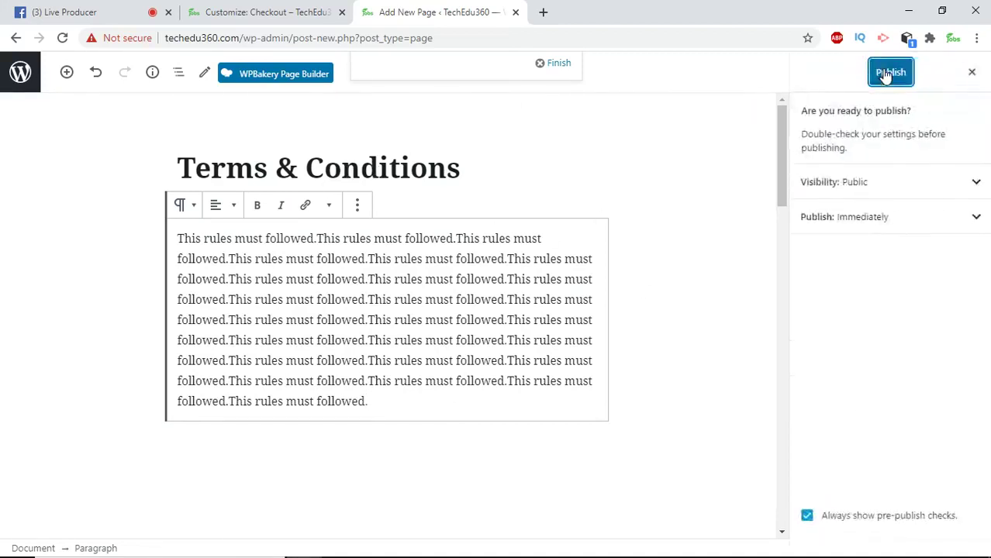
left_click(886, 75)
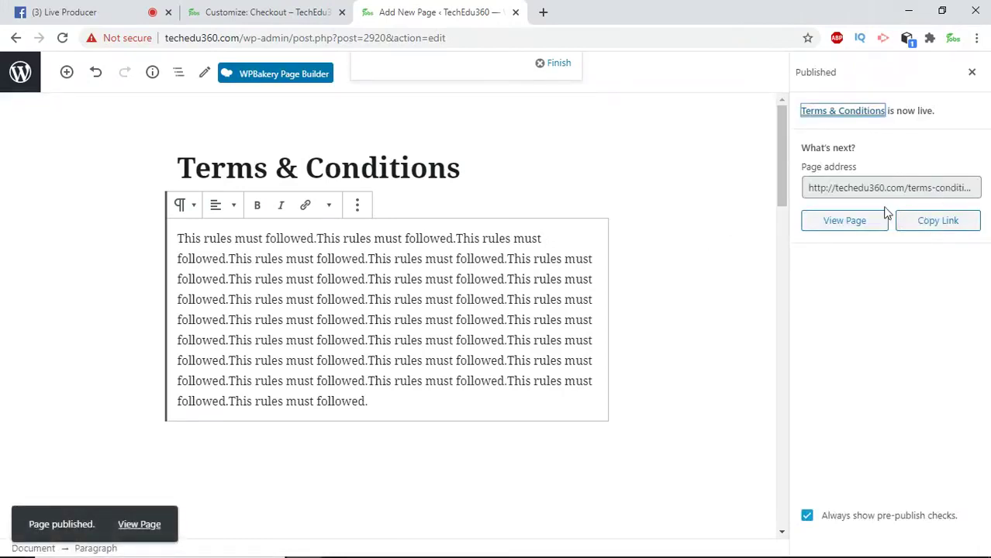
Return to the open theme customizer, reload it discarding unsaved changes, and reopen the WooCommerce Checkout settings
left_click(266, 11)
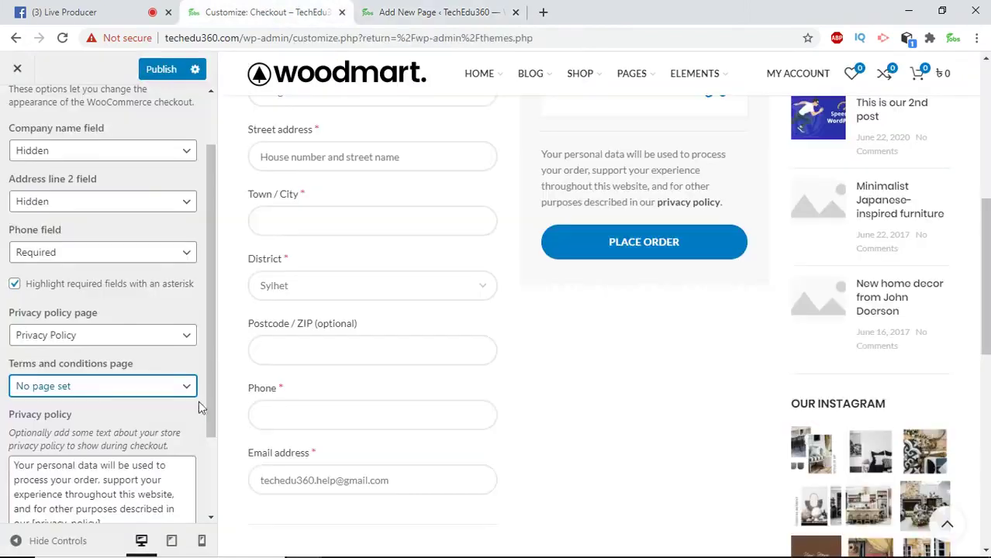
left_click(63, 38)
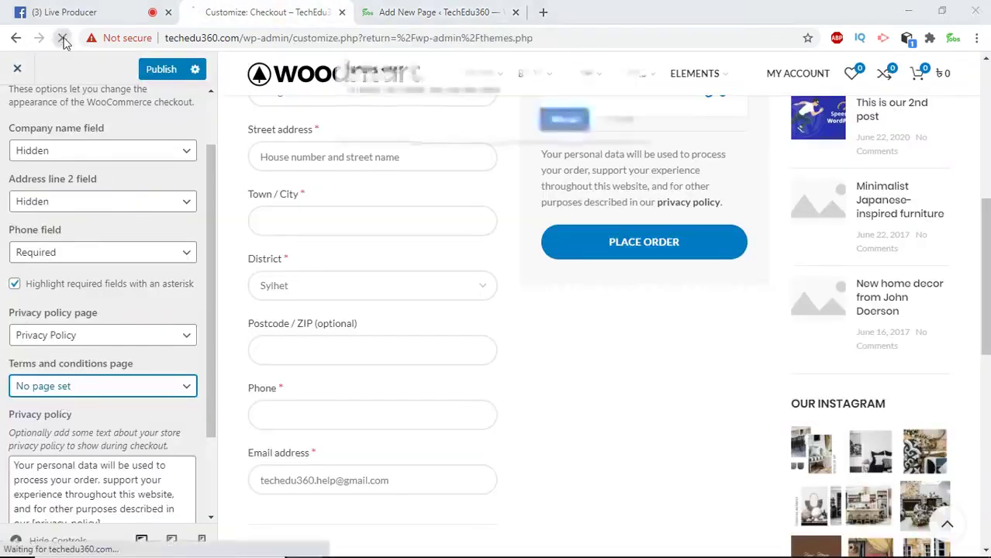
left_click(571, 124)
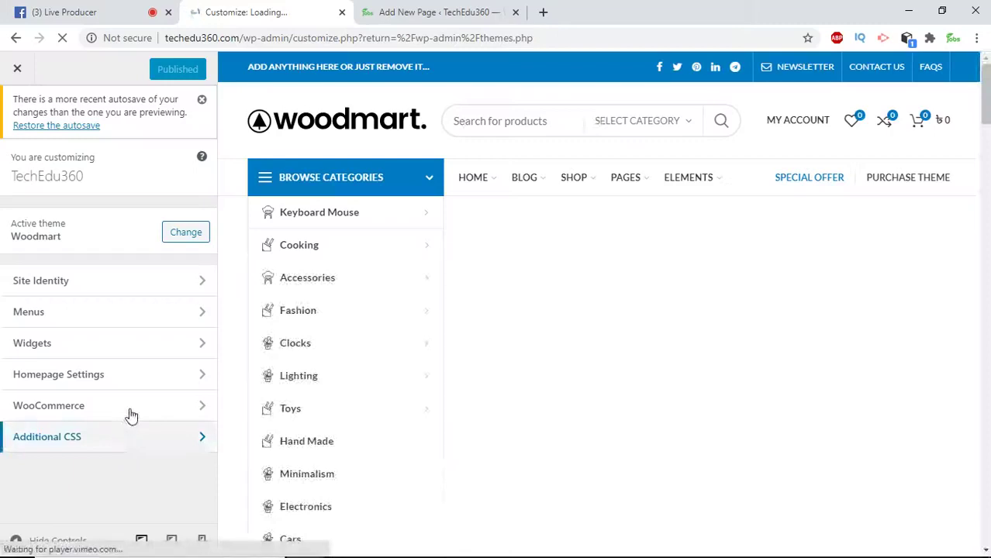
left_click(129, 412)
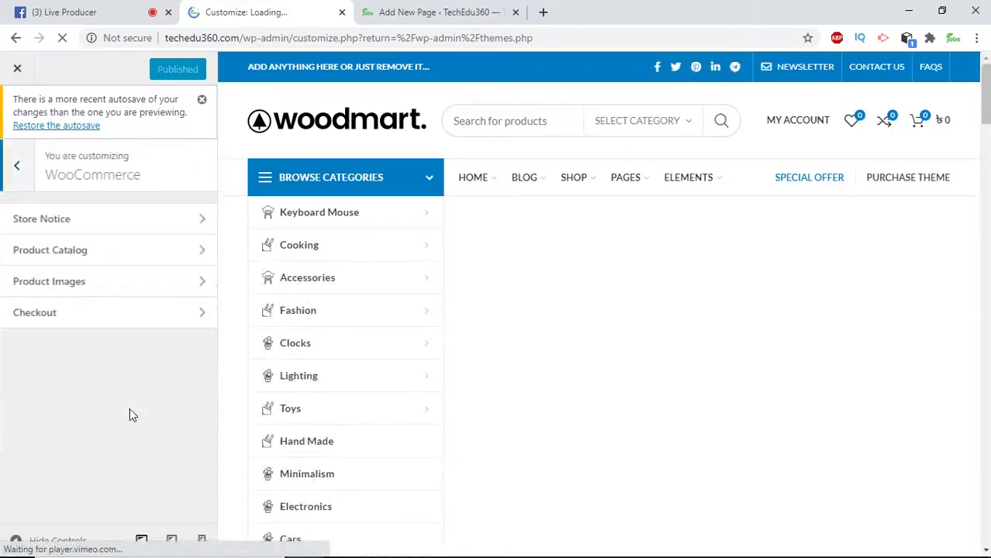
left_click(114, 318)
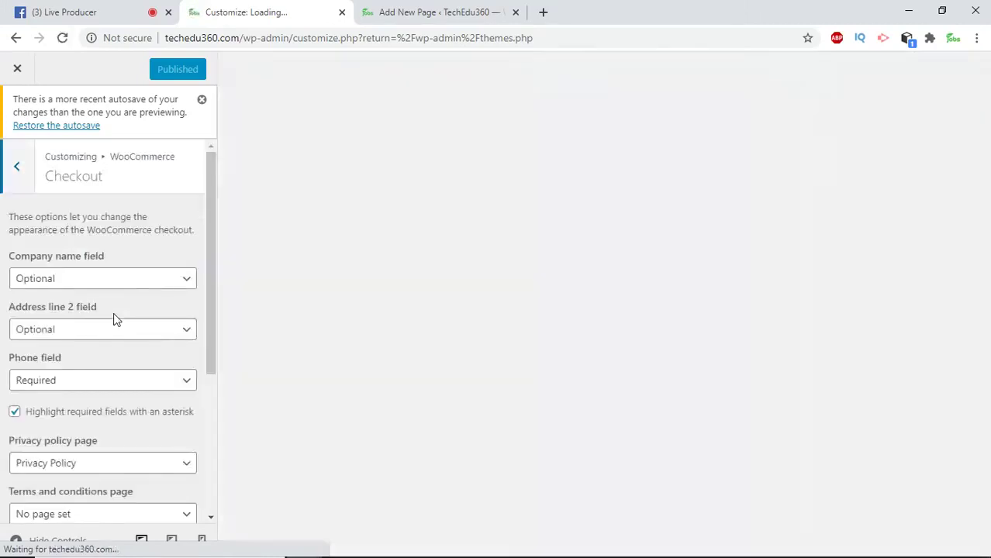
Set both the Company name field and the Address line 2 field of the checkout to Hidden
scroll(177, 263, "down", 2)
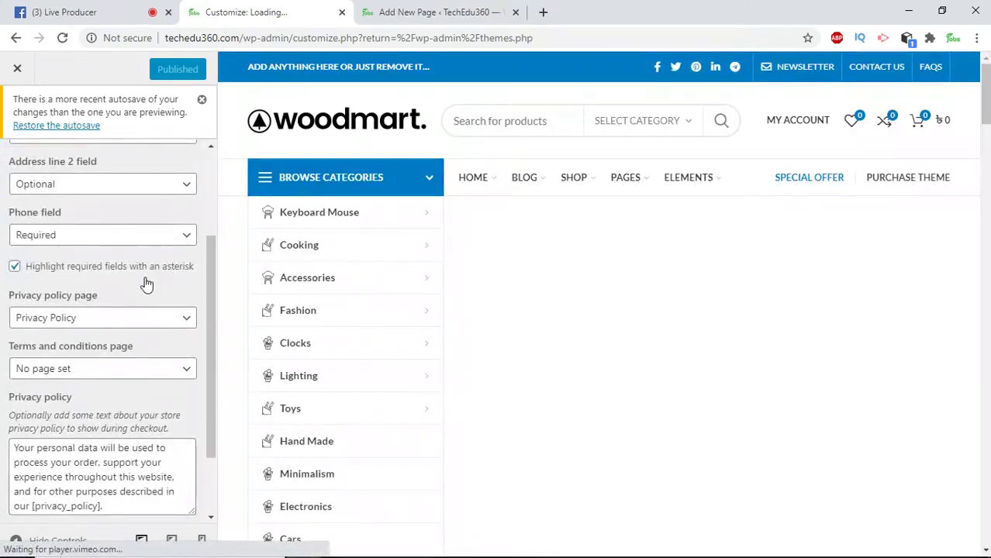
scroll(146, 283, "up", 2)
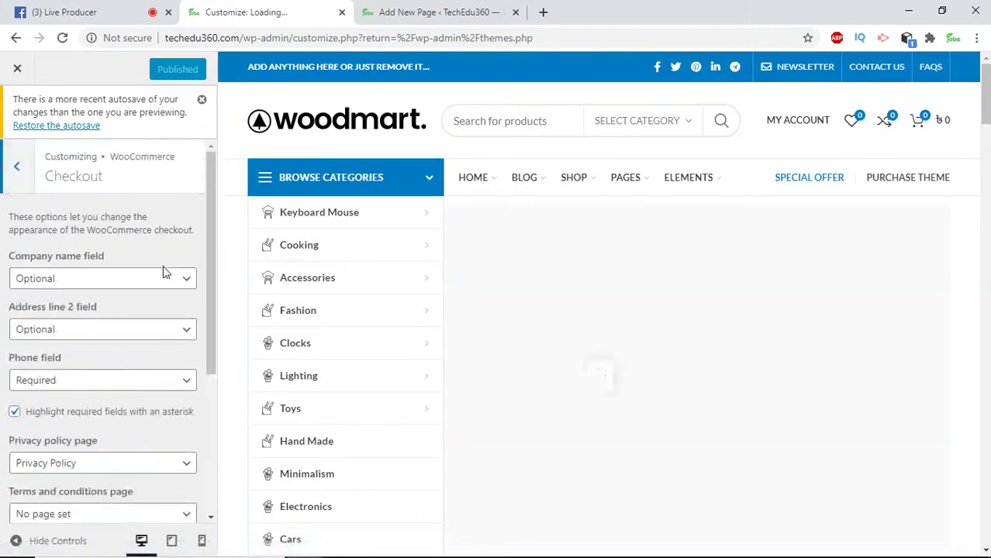
left_click(173, 279)
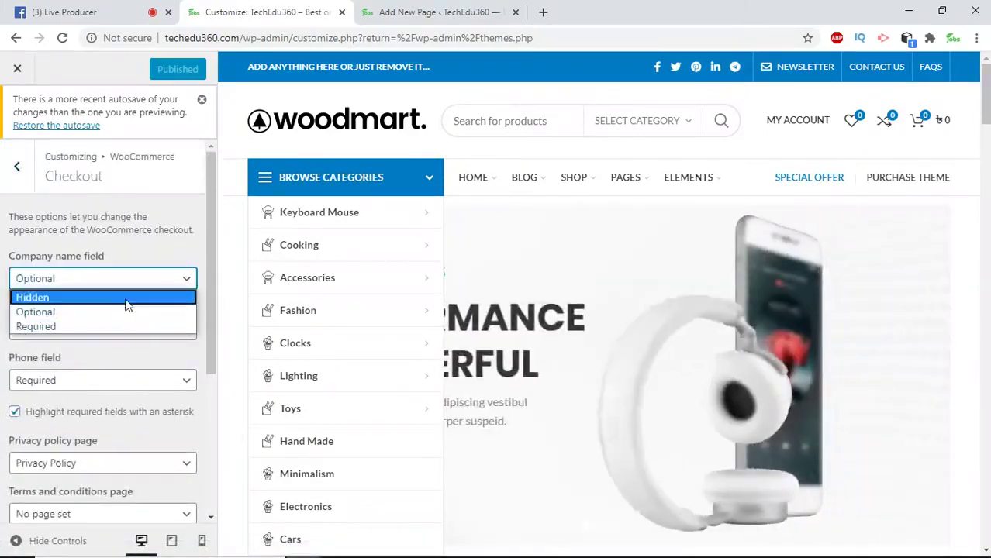
left_click(125, 297)
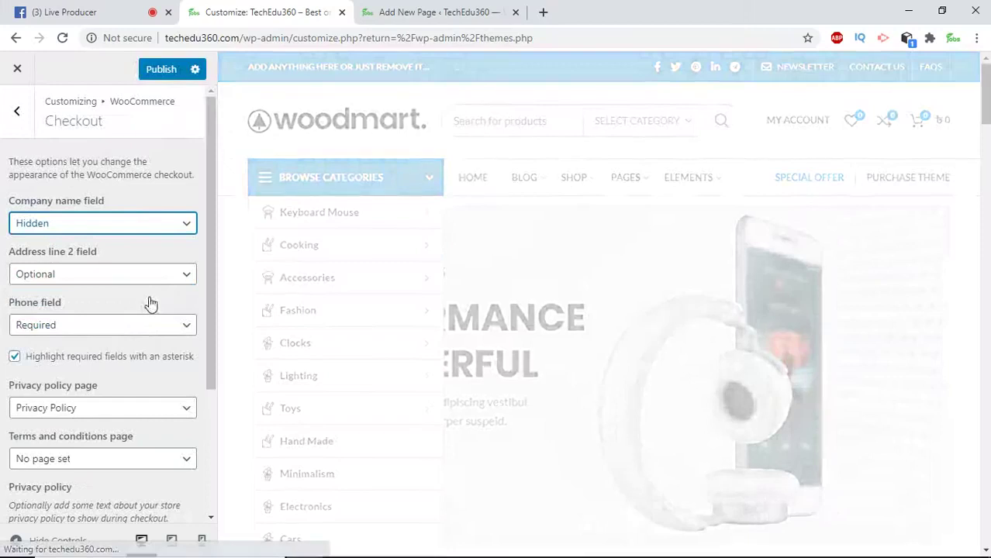
left_click(159, 279)
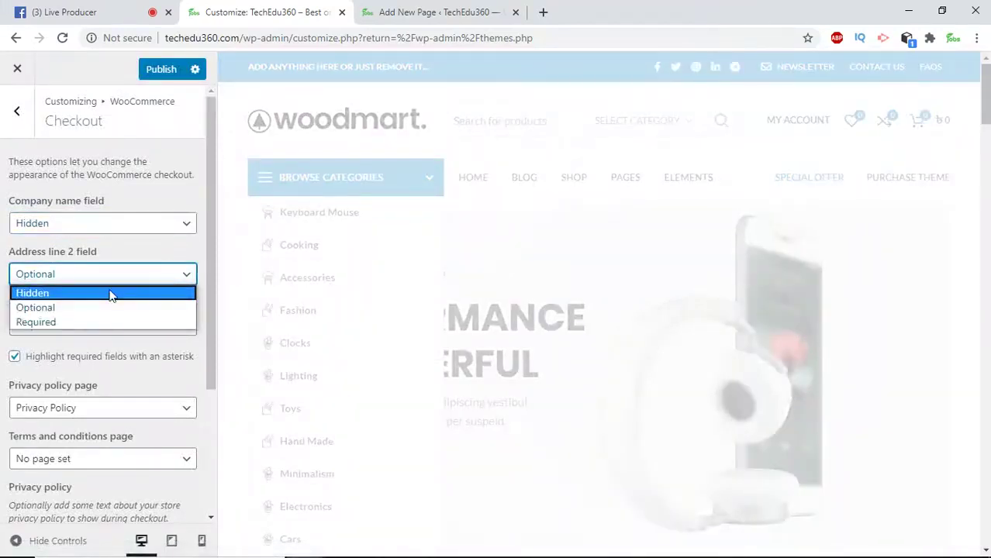
left_click(111, 294)
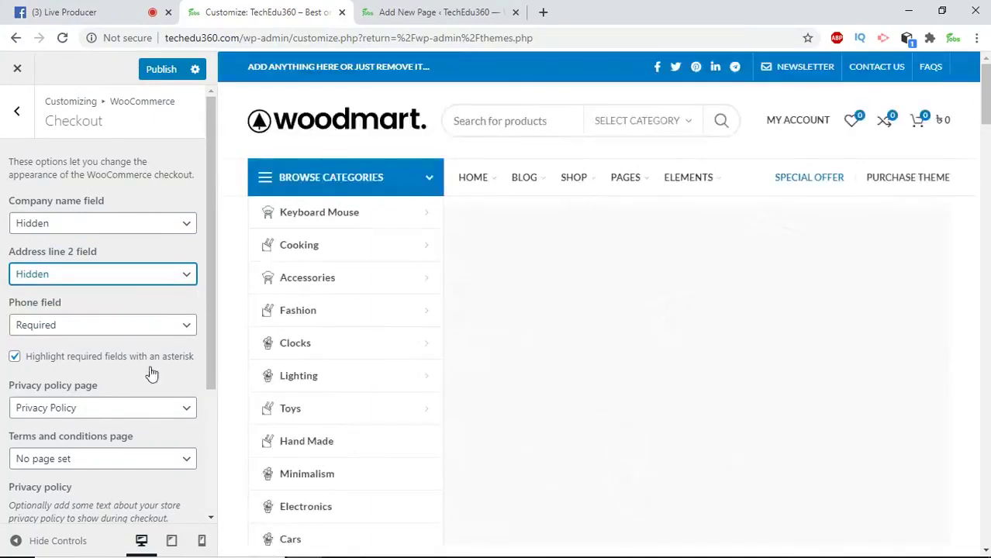
Set the Terms and conditions page to "Terms & Conditions" and publish the checkout customizations
scroll(147, 365, "down", 3)
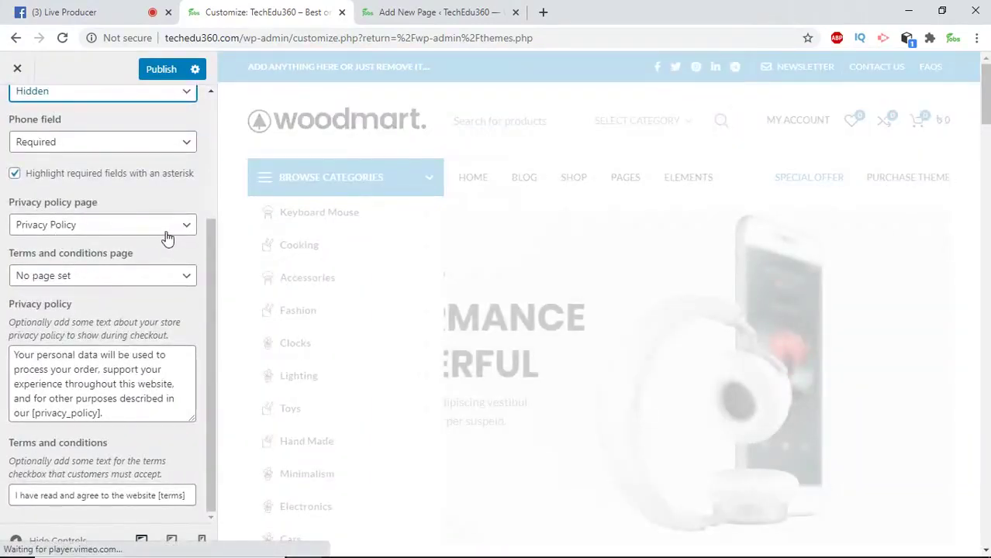
left_click(166, 281)
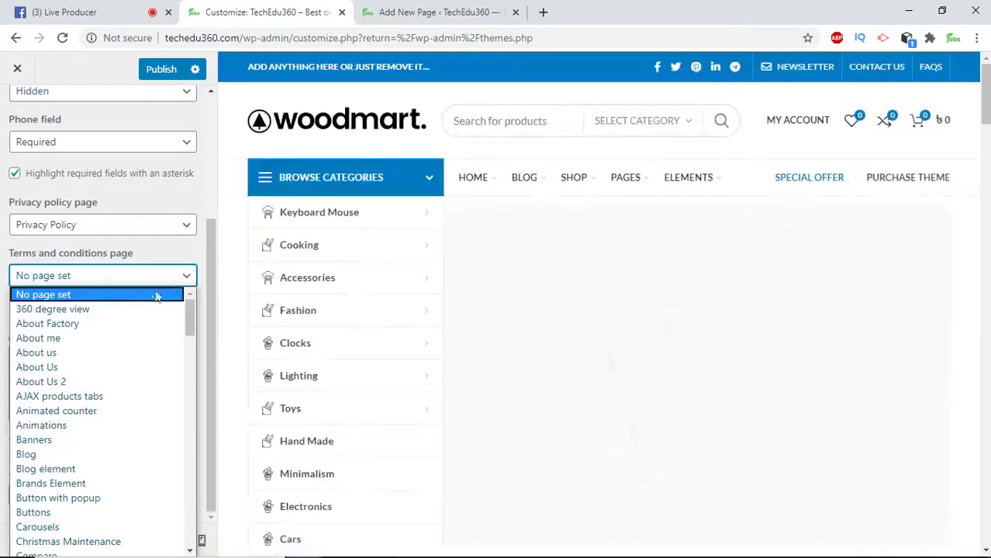
scroll(114, 405, "down", 10)
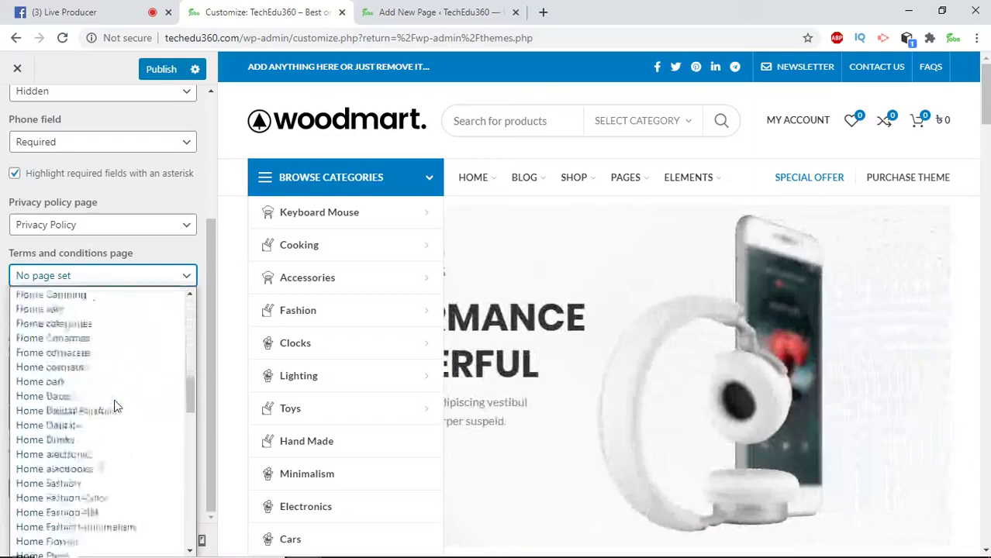
scroll(115, 404, "down", 10)
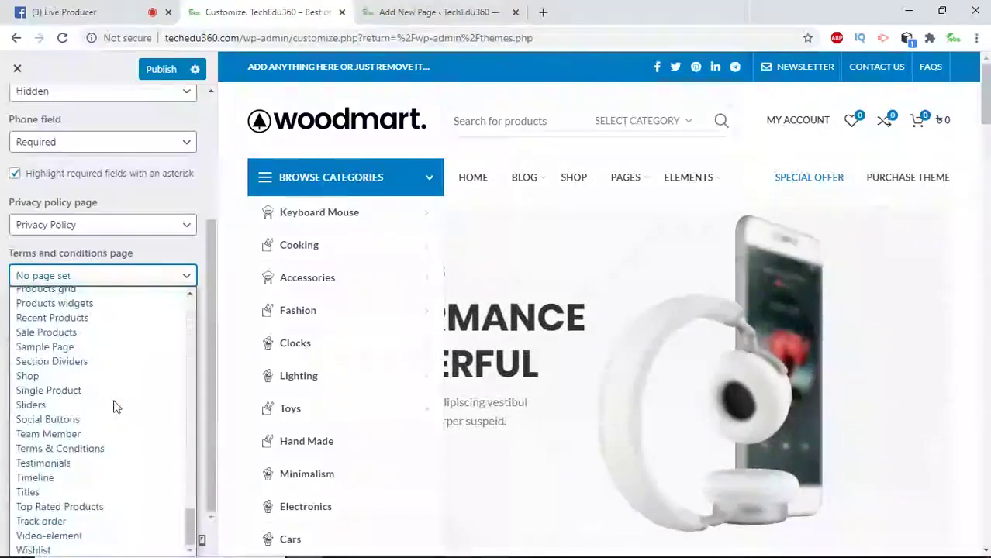
left_click(113, 448)
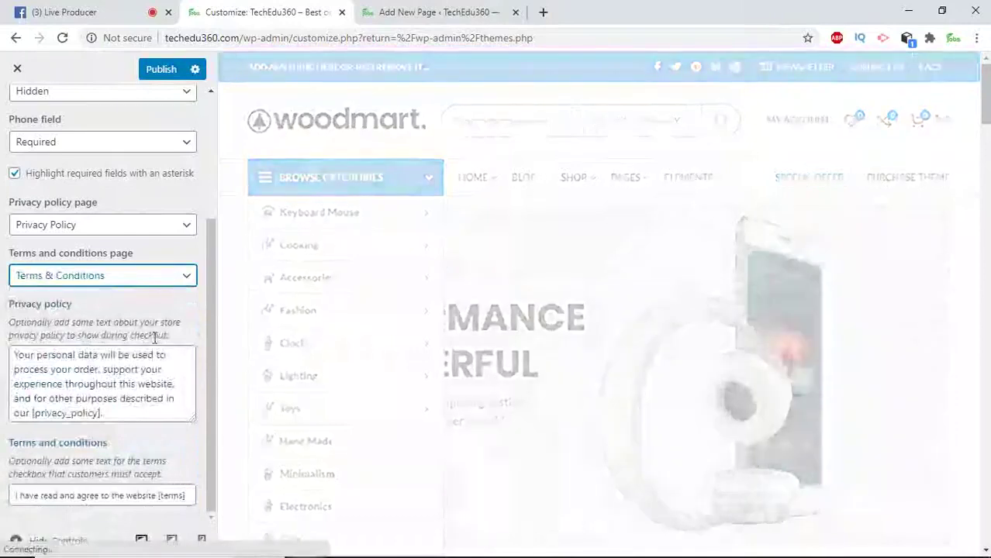
left_click(150, 69)
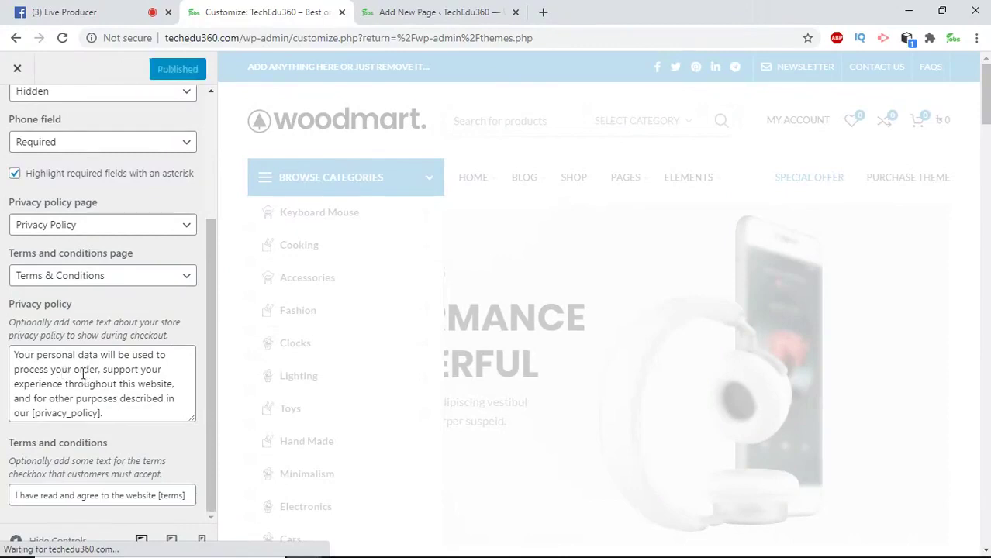
Leave the WooCommerce checkout settings and open the Additional CSS section of the customizer
scroll(83, 376, "up", 3)
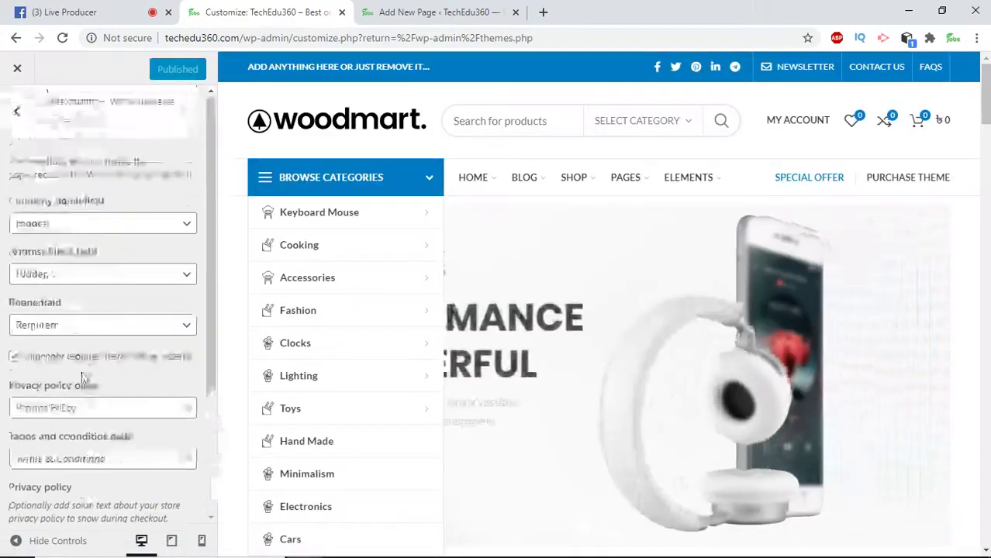
left_click(21, 122)
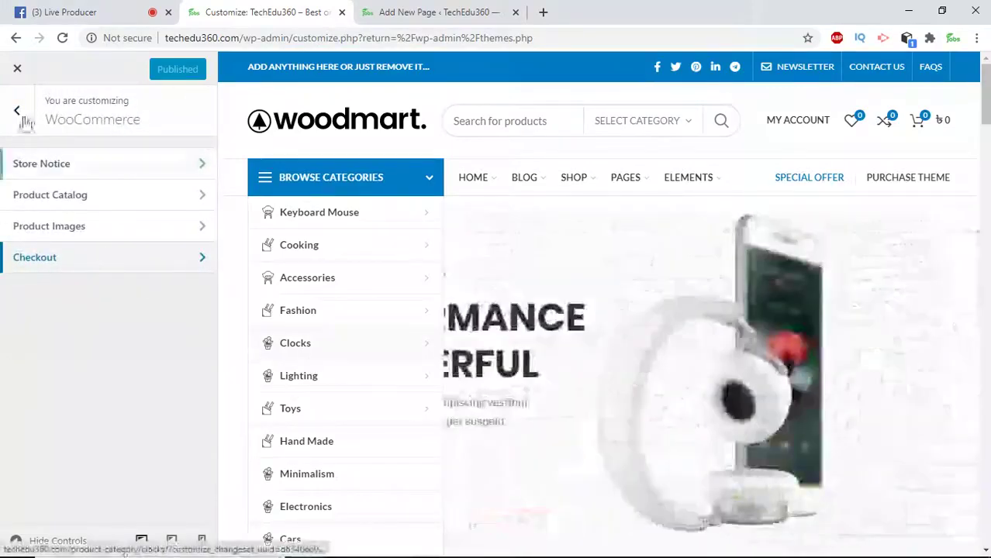
left_click(17, 110)
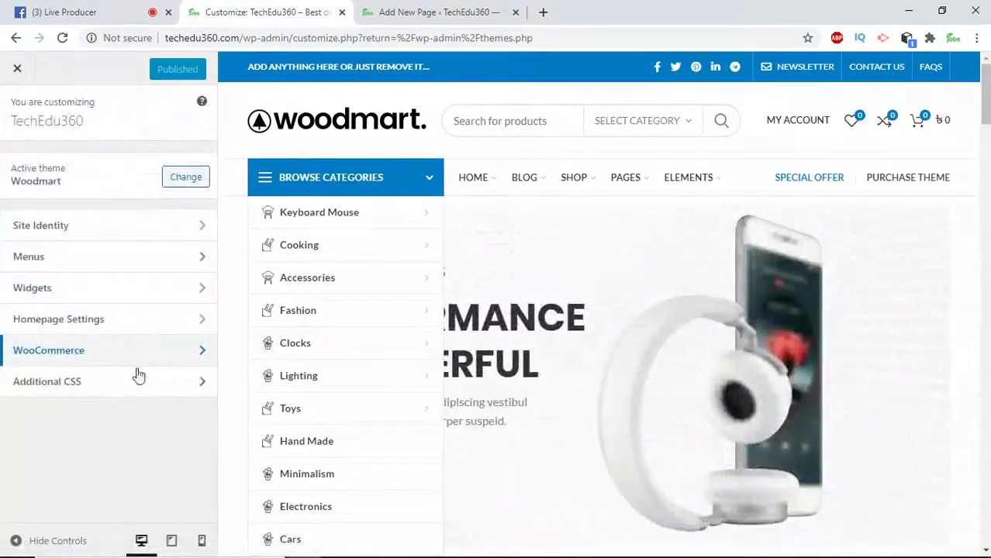
left_click(147, 394)
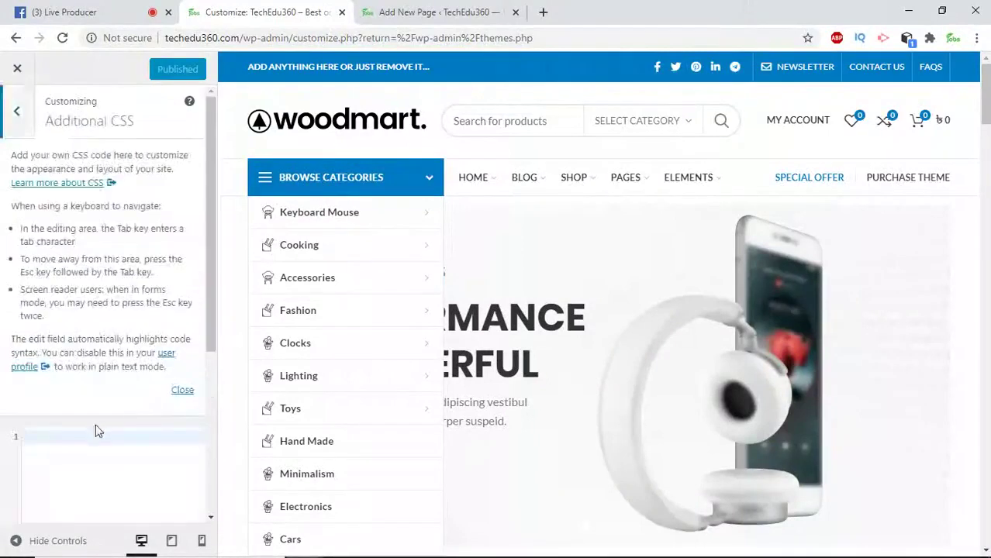
mouse_move(516, 546)
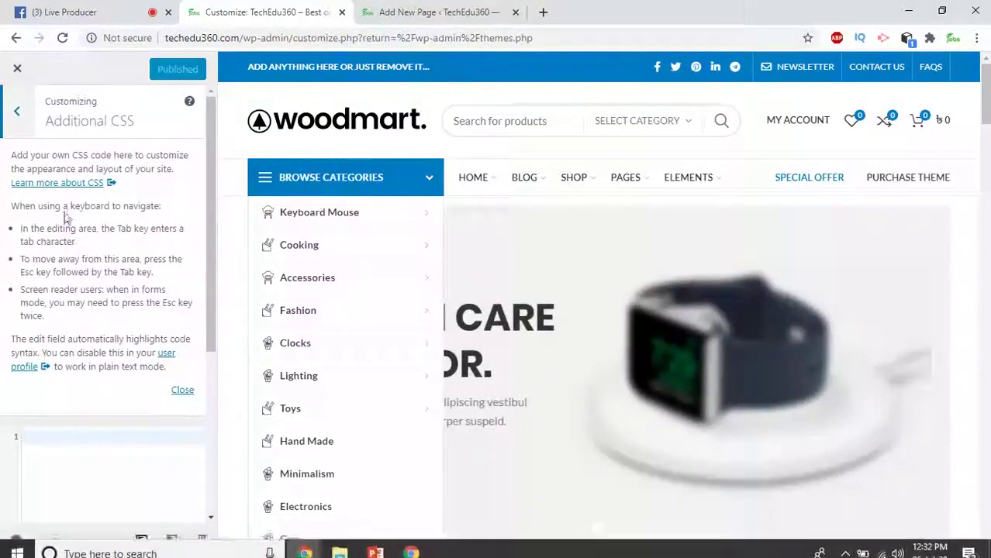